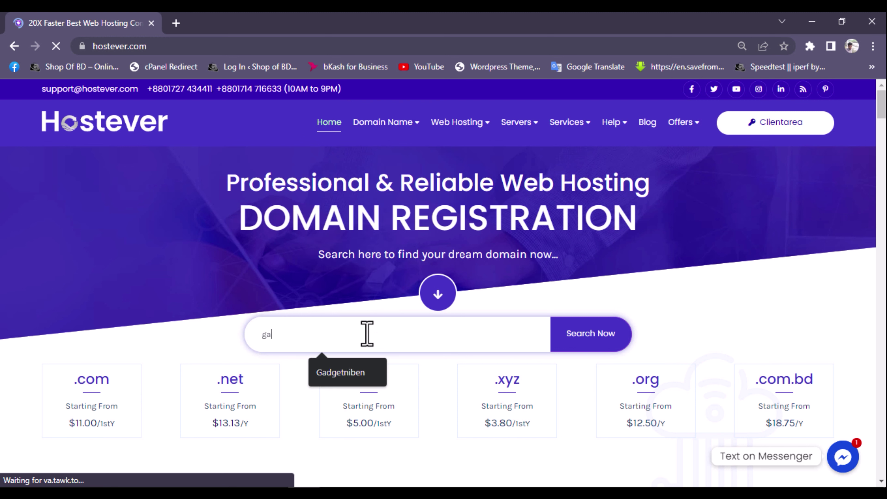
Search Hostever for the domain using the saved Gadgetniben autofill entry
{"action": "type", "text": "dgetniben"}
{"action": "left_click", "coordinate": [363, 375]}
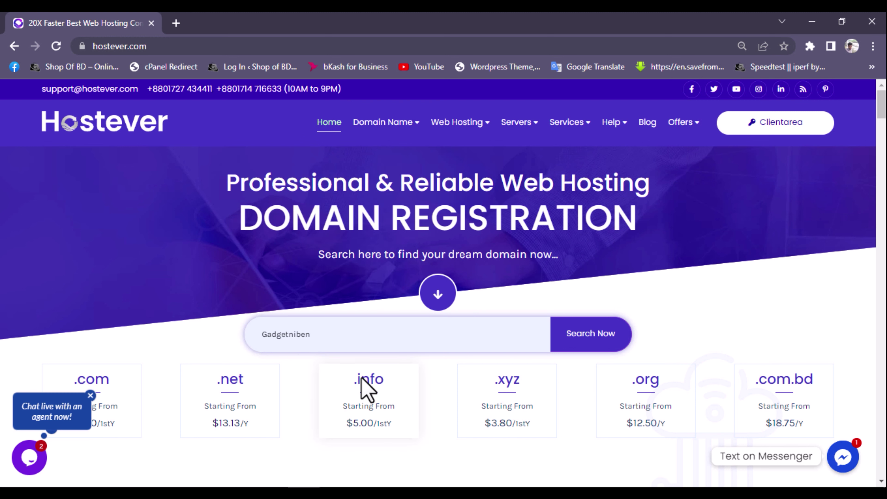
{"action": "left_click", "coordinate": [489, 347]}
{"action": "left_click", "coordinate": [562, 339]}
Confirm gadgetniben.com is available at BDT 1050.00 Tk and select the domain name to copy
{"action": "scroll", "coordinate": [270, 352], "scroll_direction": "down", "scroll_amount": 5}
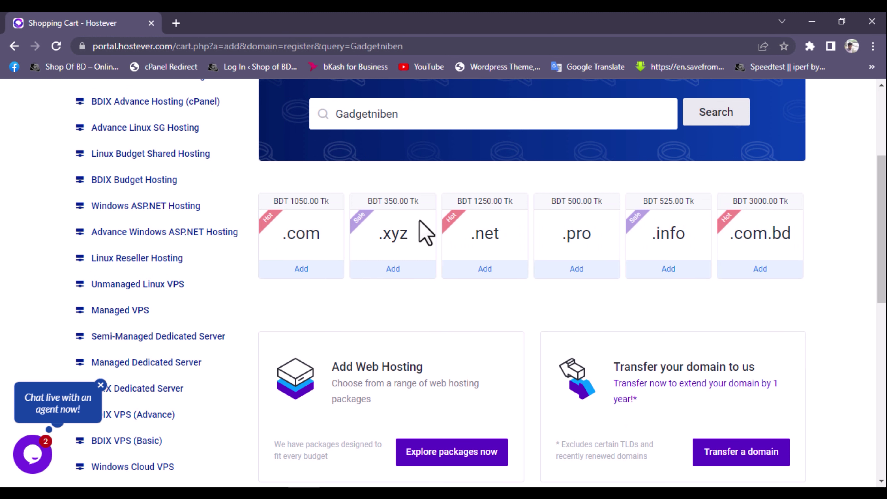
{"action": "scroll", "coordinate": [452, 147], "scroll_direction": "up", "scroll_amount": 2}
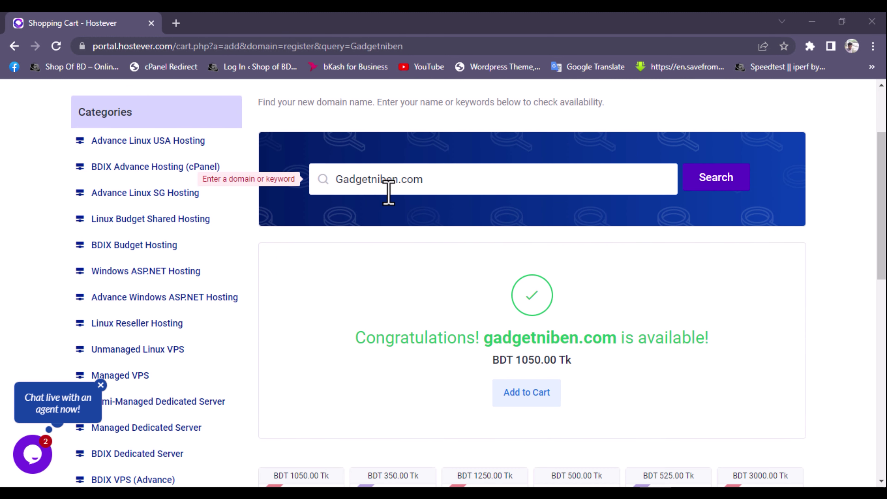
{"action": "left_click", "coordinate": [489, 344]}
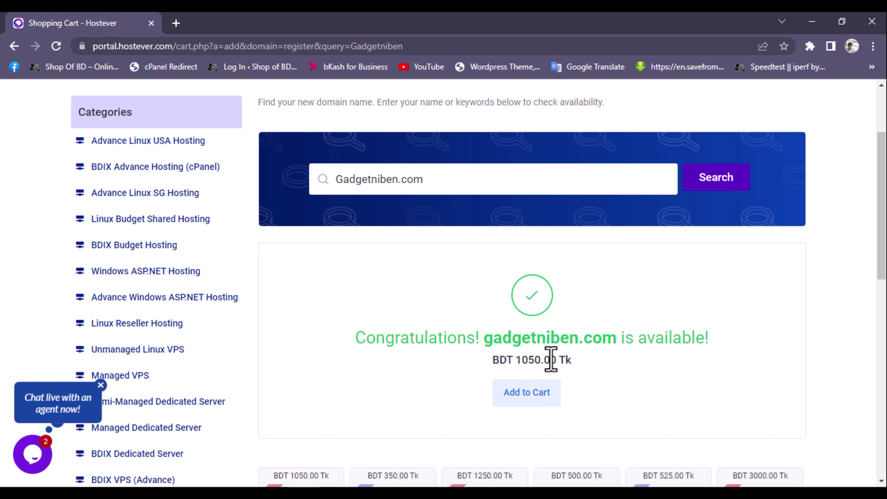
{"action": "scroll", "coordinate": [472, 293], "scroll_direction": "up", "scroll_amount": 3}
{"action": "scroll", "coordinate": [433, 430], "scroll_direction": "down", "scroll_amount": 2}
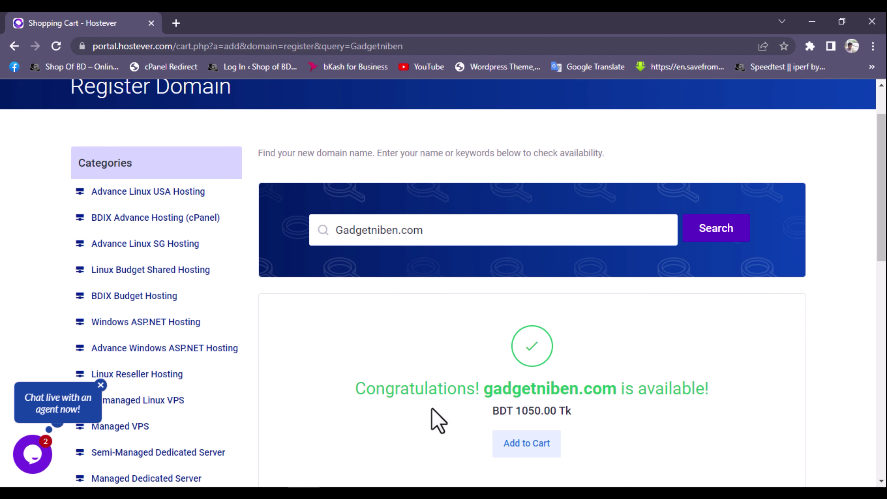
{"action": "left_click_drag", "start_coordinate": [484, 394], "coordinate": [612, 380]}
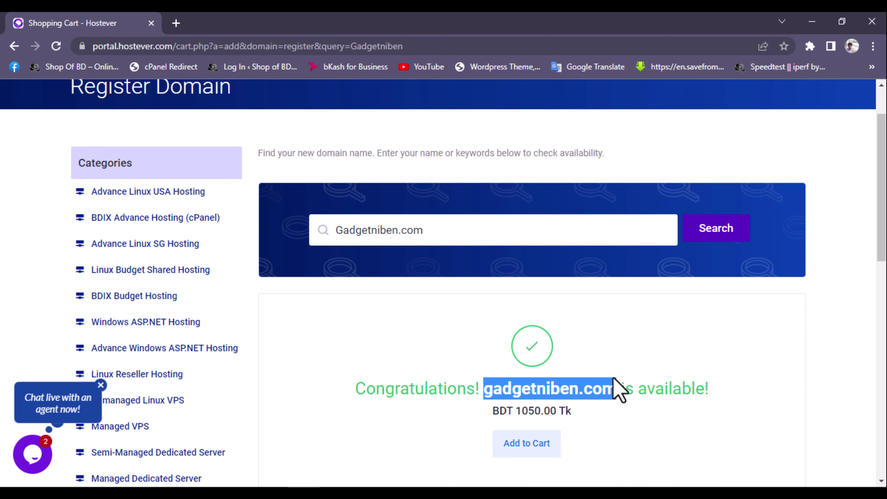
{"action": "right_click", "coordinate": [597, 390]}
Copy gadgetniben.com and look it up on the whois.domaintools.com Whois search
{"action": "left_click", "coordinate": [644, 277]}
{"action": "left_click", "coordinate": [176, 23]}
{"action": "type", "text": "whois.domaintools.com"}
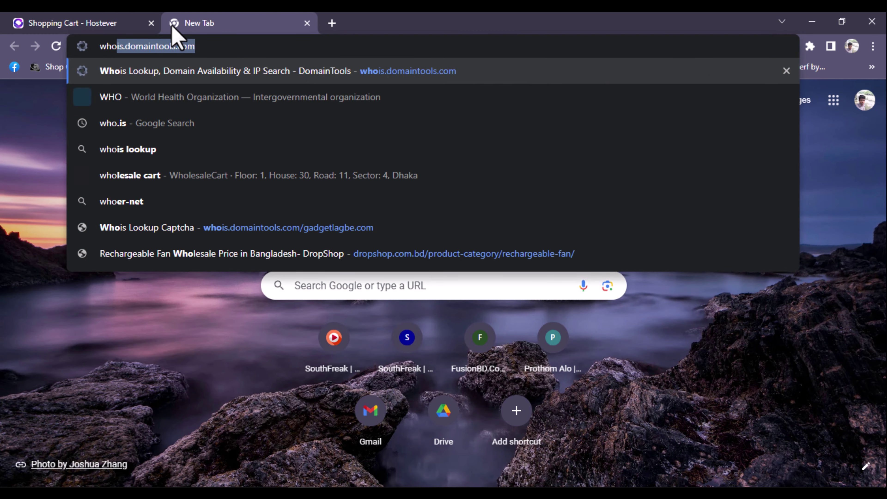
{"action": "key", "text": "Return"}
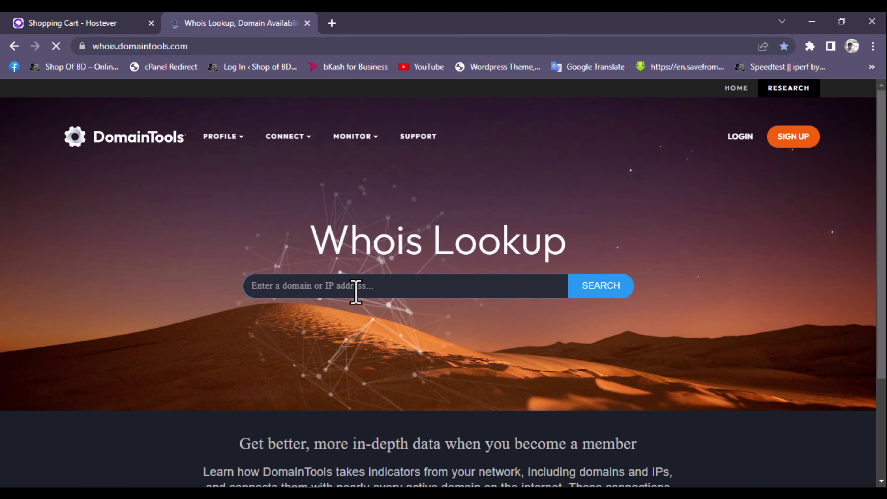
{"action": "left_click", "coordinate": [410, 285]}
{"action": "key", "text": "ctrl+v"}
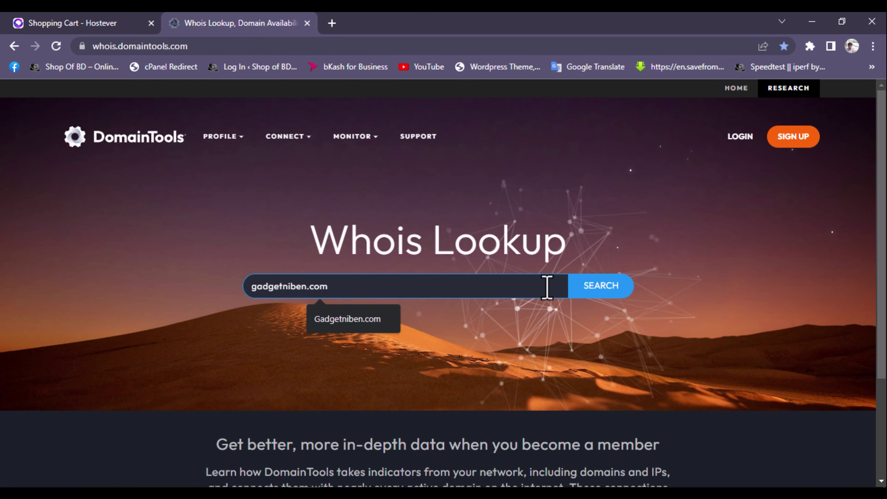
{"action": "left_click", "coordinate": [610, 295]}
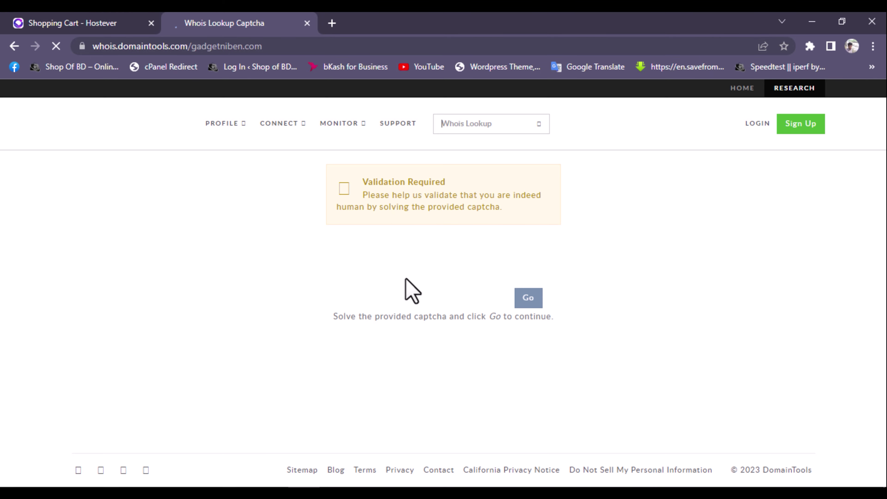
Pass the captcha, verify the domain shows Never Registered Before, and close the Whois tab
{"action": "left_click", "coordinate": [356, 260]}
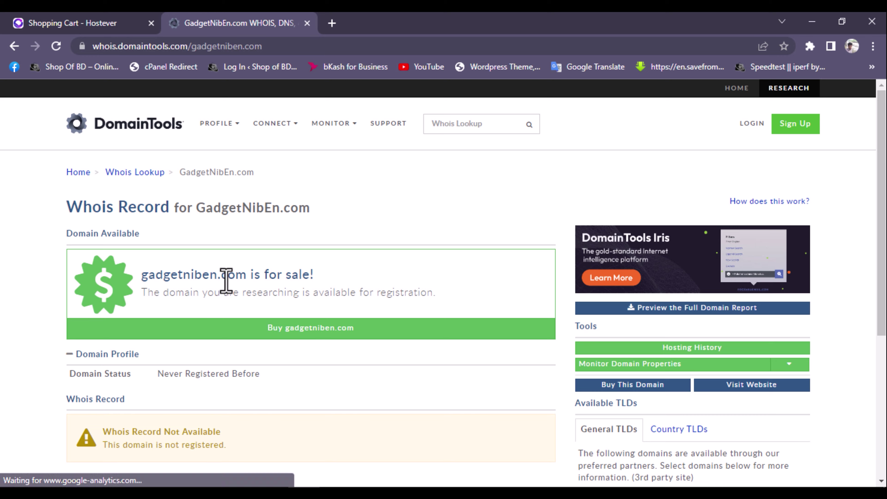
{"action": "left_click_drag", "start_coordinate": [159, 373], "coordinate": [258, 373]}
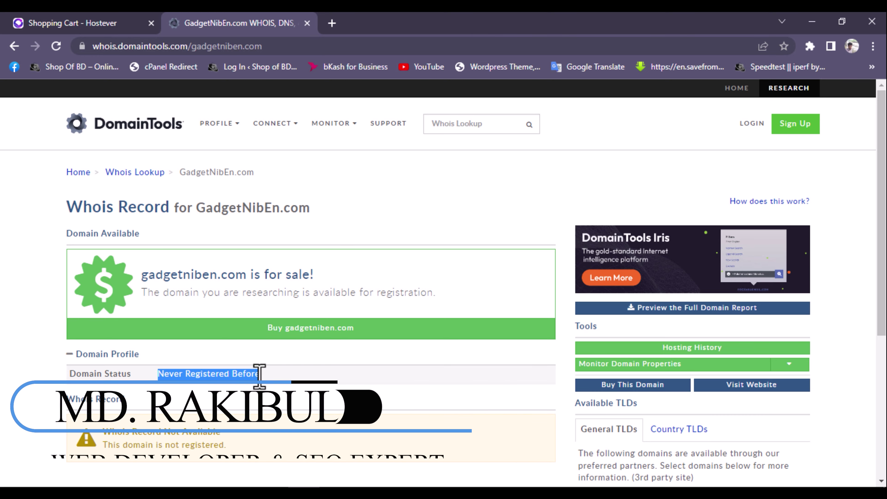
{"action": "left_click", "coordinate": [247, 375]}
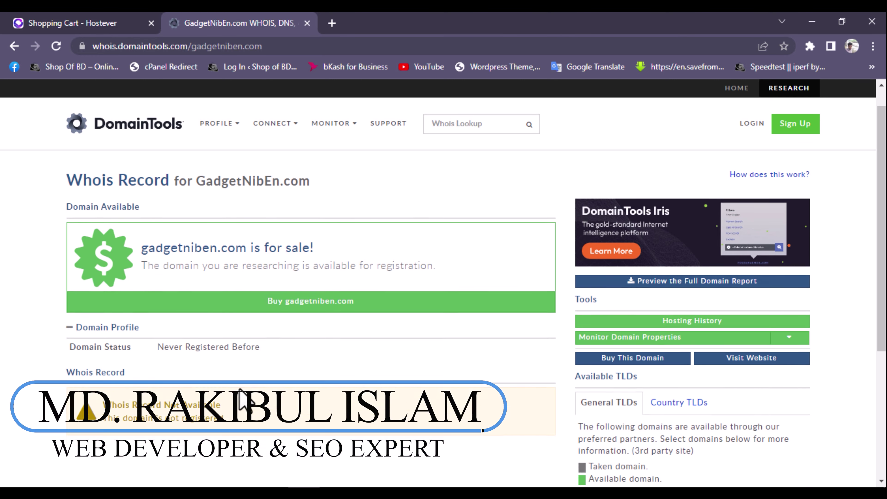
{"action": "left_click", "coordinate": [308, 24]}
Add gadgetniben.com to the cart and check out to the Domains Configuration page
{"action": "left_click", "coordinate": [531, 446]}
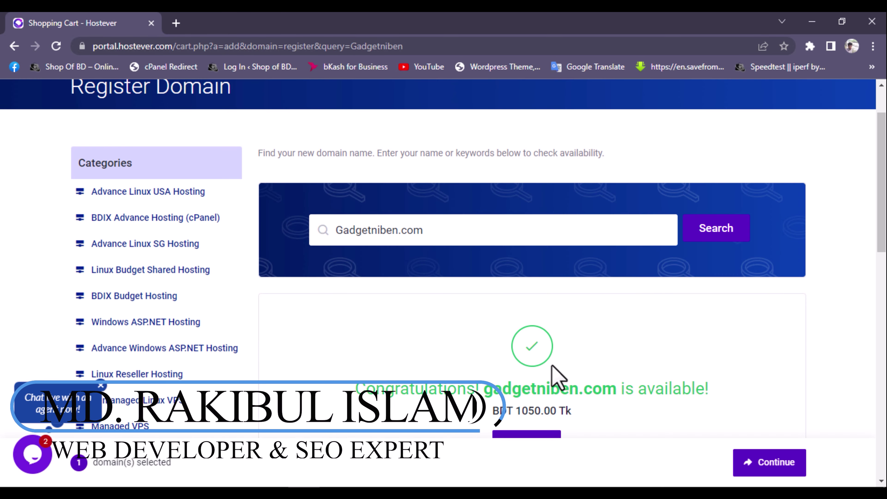
{"action": "scroll", "coordinate": [496, 362], "scroll_direction": "down", "scroll_amount": 4}
{"action": "left_click", "coordinate": [526, 314]}
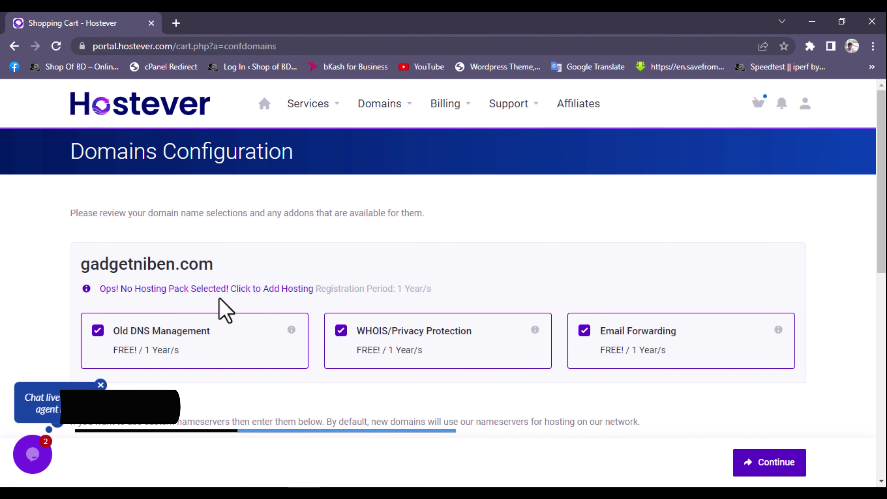
{"action": "scroll", "coordinate": [155, 349], "scroll_direction": "down", "scroll_amount": 2}
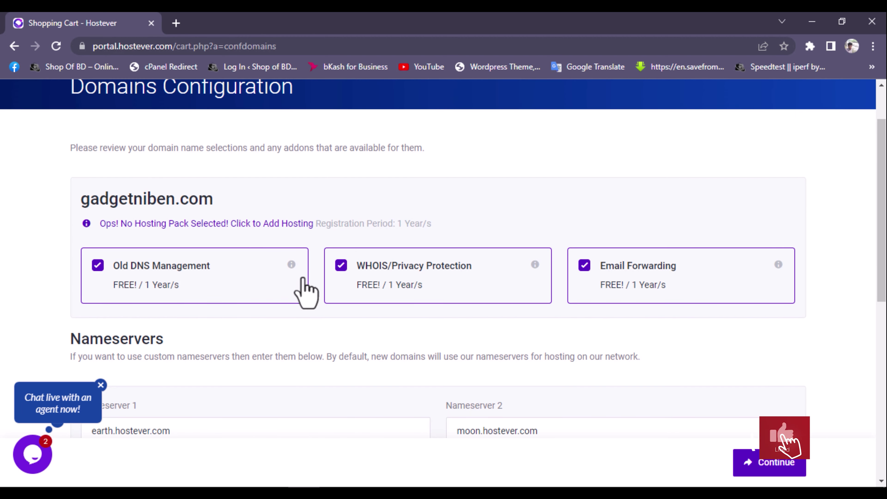
{"action": "scroll", "coordinate": [581, 295], "scroll_direction": "down", "scroll_amount": 4}
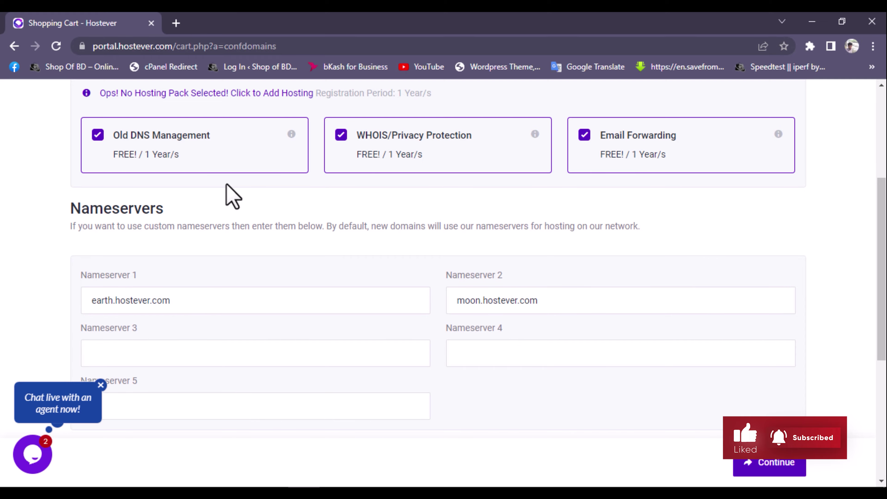
{"action": "scroll", "coordinate": [232, 195], "scroll_direction": "up", "scroll_amount": 2}
Preview the hosting add-on options, go back, and continue to Review & Checkout
{"action": "left_click", "coordinate": [253, 156]}
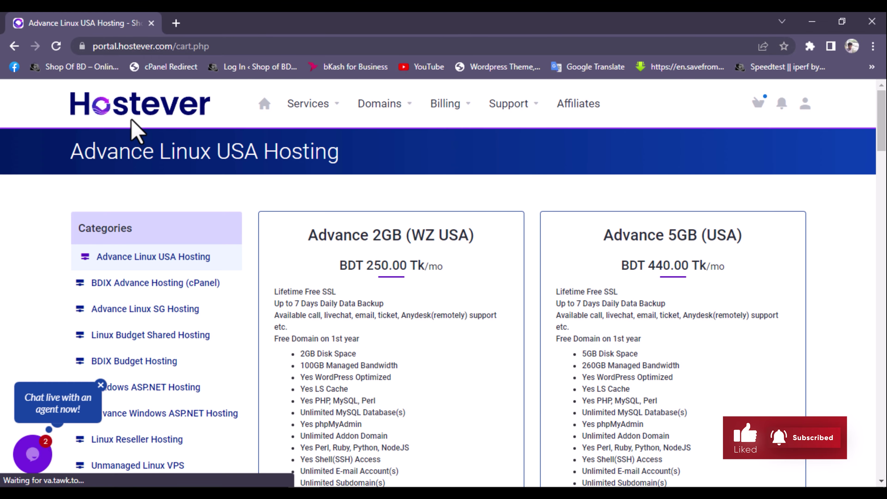
{"action": "scroll", "coordinate": [440, 362], "scroll_direction": "down", "scroll_amount": 13}
{"action": "scroll", "coordinate": [16, 96], "scroll_direction": "up", "scroll_amount": 13}
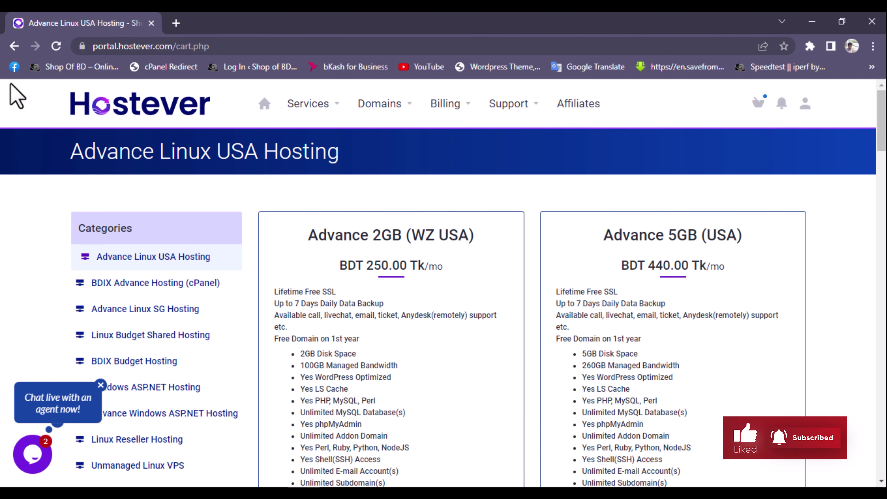
{"action": "left_click", "coordinate": [14, 46]}
{"action": "scroll", "coordinate": [359, 253], "scroll_direction": "up", "scroll_amount": 3}
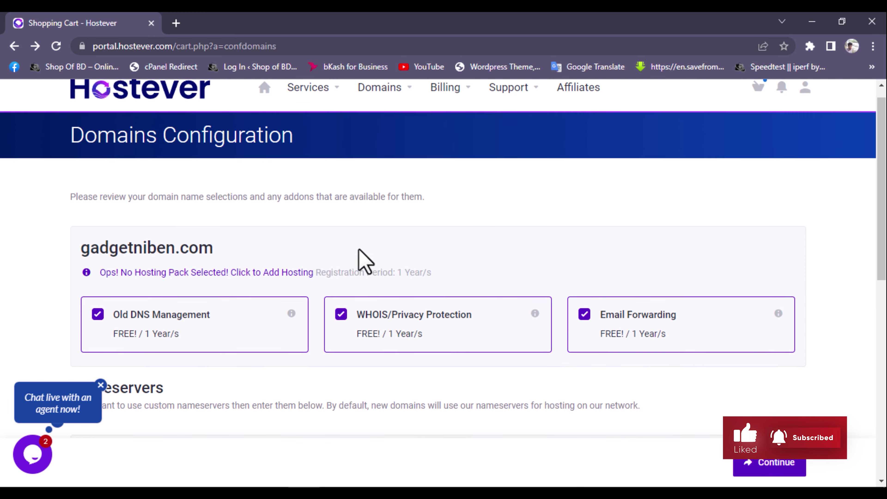
{"action": "scroll", "coordinate": [367, 284], "scroll_direction": "down", "scroll_amount": 10}
{"action": "scroll", "coordinate": [475, 248], "scroll_direction": "up", "scroll_amount": 6}
{"action": "left_click", "coordinate": [770, 464]}
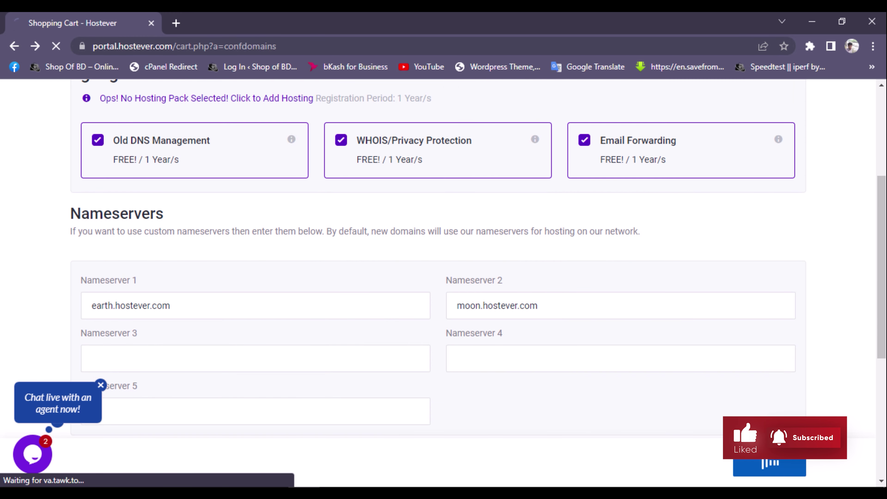
{"action": "scroll", "coordinate": [196, 328], "scroll_direction": "down", "scroll_amount": 3}
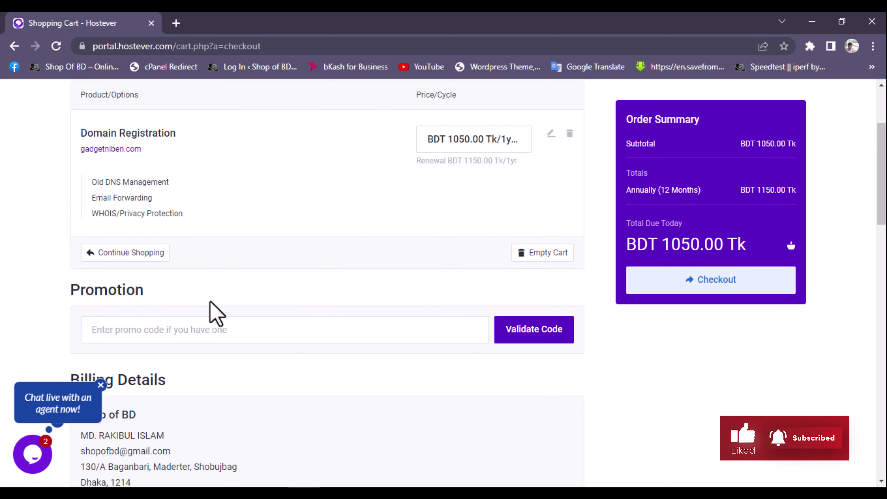
Pick Credit & Debit Card / Nexus / Rocket / iPay as payment and place the BDT 1050.00 Tk order
{"action": "scroll", "coordinate": [402, 253], "scroll_direction": "up", "scroll_amount": 2}
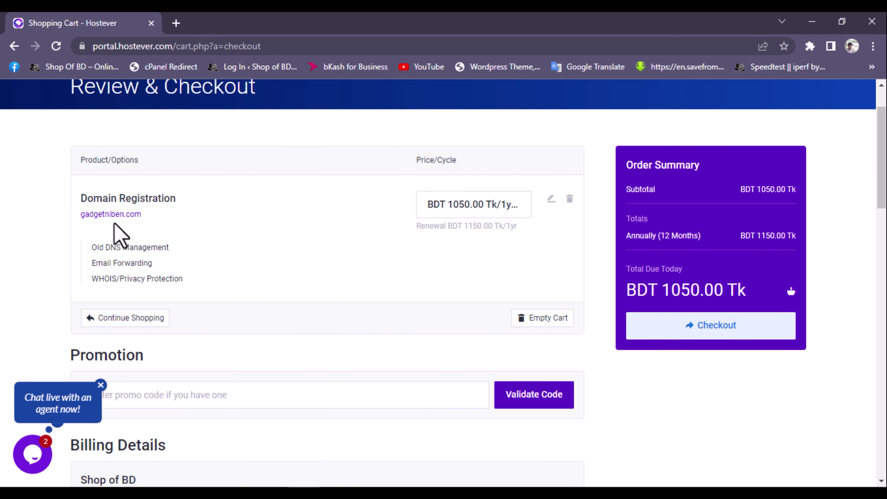
{"action": "scroll", "coordinate": [283, 272], "scroll_direction": "down", "scroll_amount": 10}
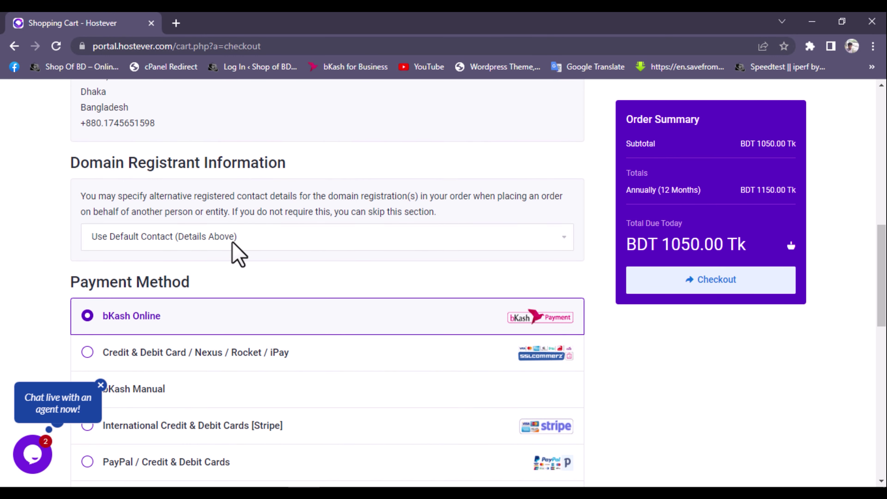
{"action": "scroll", "coordinate": [237, 254], "scroll_direction": "down", "scroll_amount": 6}
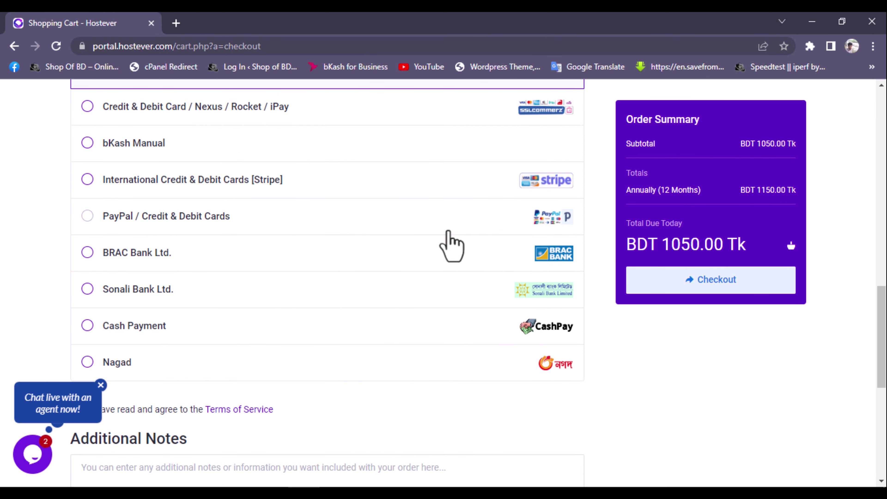
{"action": "scroll", "coordinate": [384, 234], "scroll_direction": "up", "scroll_amount": 2}
{"action": "left_click", "coordinate": [88, 176]}
{"action": "scroll", "coordinate": [419, 241], "scroll_direction": "down", "scroll_amount": 1}
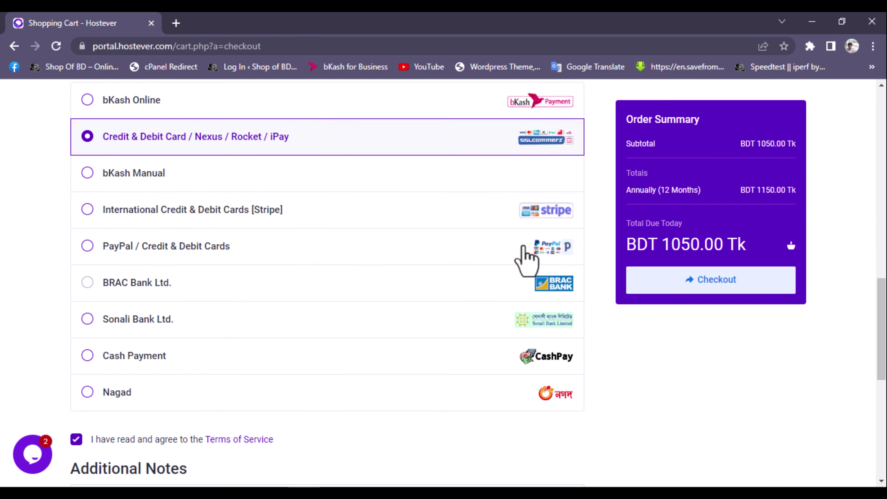
{"action": "scroll", "coordinate": [525, 258], "scroll_direction": "up", "scroll_amount": 15}
{"action": "left_click", "coordinate": [695, 394]}
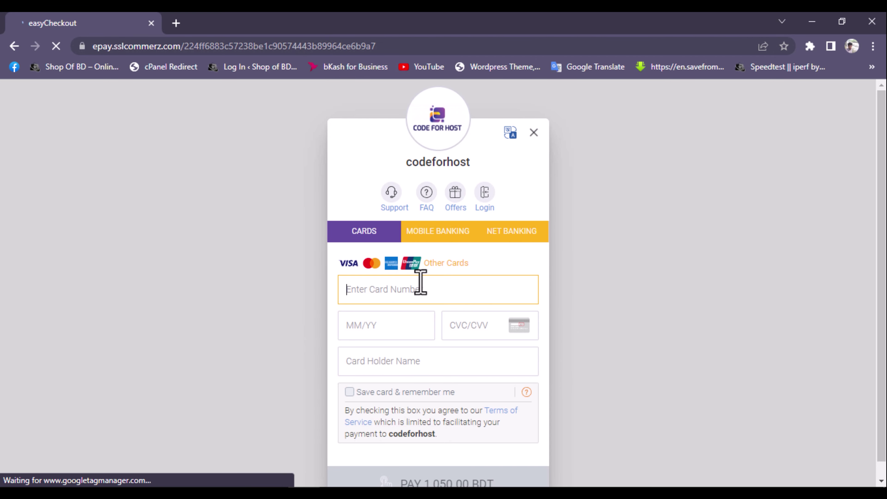
Pay 1,076.92 BDT with Rocket mobile banking, entering the account number, PIN and security code
{"action": "left_click", "coordinate": [442, 234]}
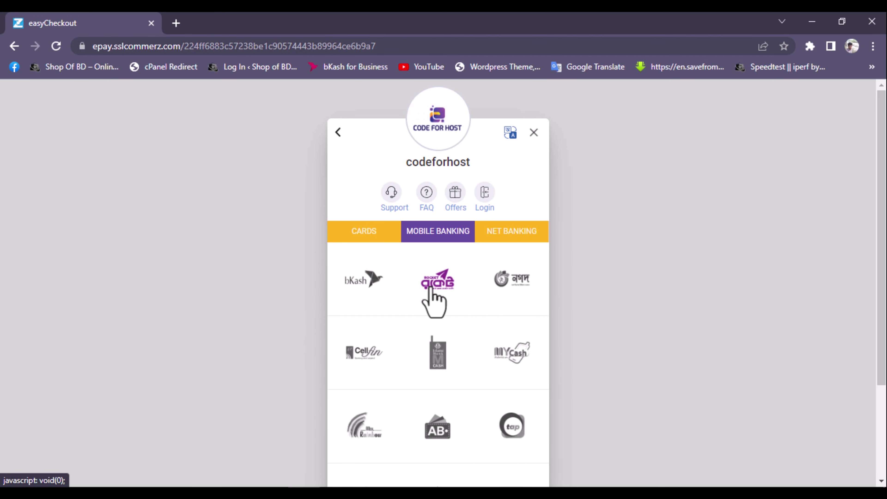
{"action": "scroll", "coordinate": [433, 297], "scroll_direction": "down", "scroll_amount": 3}
{"action": "left_click", "coordinate": [469, 475]}
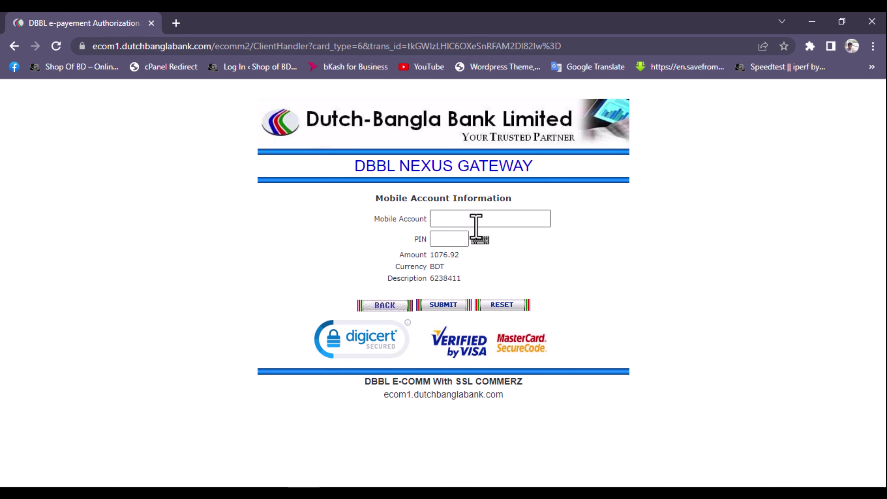
{"action": "left_click", "coordinate": [475, 220]}
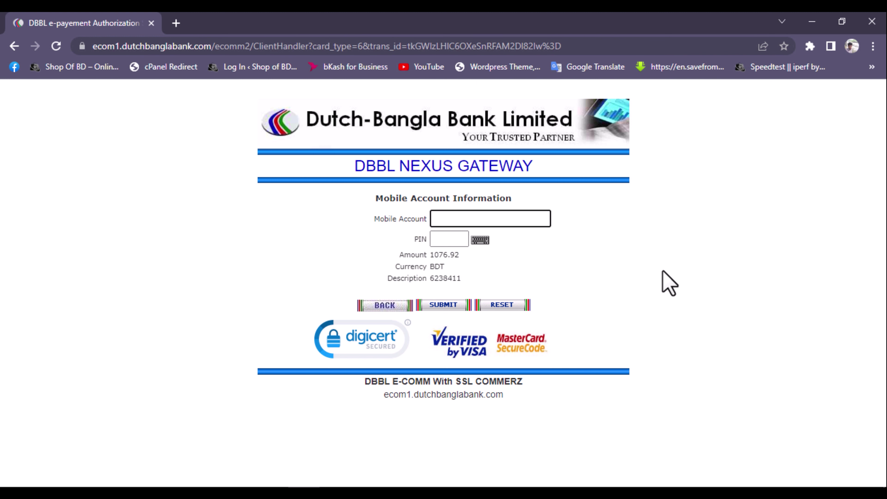
{"action": "left_click", "coordinate": [454, 239]}
{"action": "type", "text": "12"}
{"action": "left_click", "coordinate": [447, 305]}
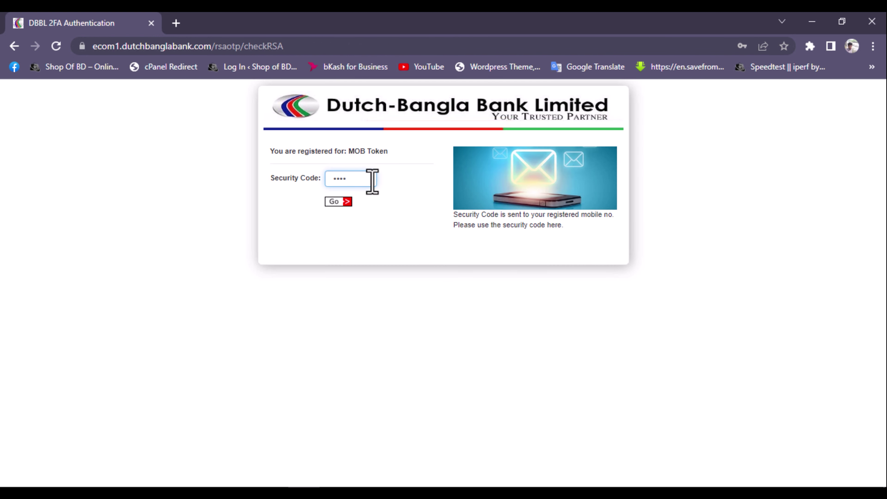
{"action": "left_click", "coordinate": [347, 202]}
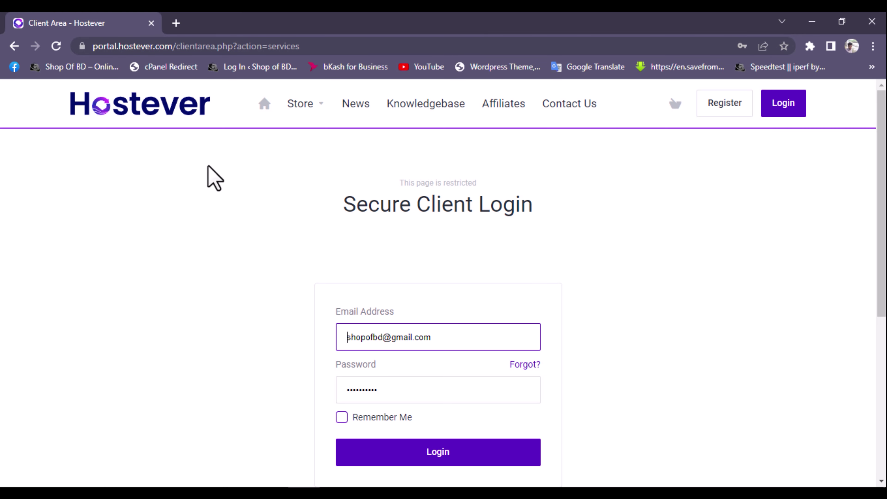
Log in, go to Domains > My Domains, and choose Manage Domain for gadgetniben.com
{"action": "left_click", "coordinate": [417, 463]}
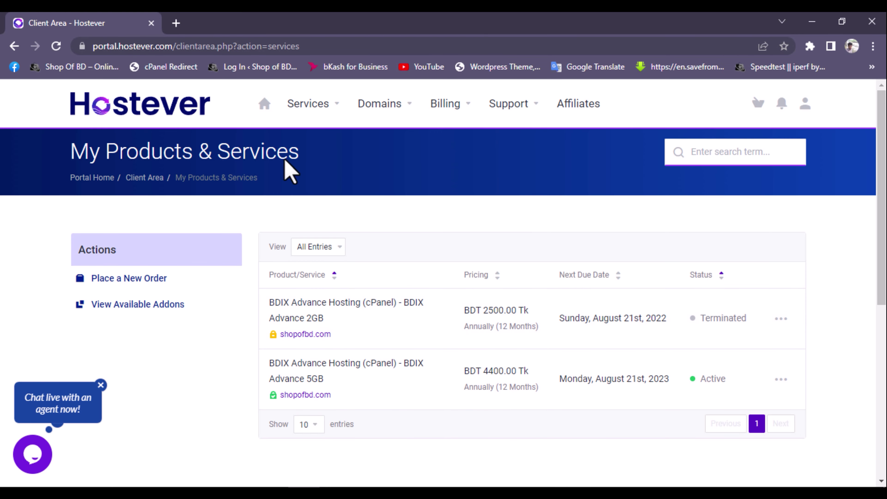
{"action": "left_click", "coordinate": [380, 103]}
{"action": "left_click", "coordinate": [385, 137]}
{"action": "scroll", "coordinate": [309, 255], "scroll_direction": "down", "scroll_amount": 2}
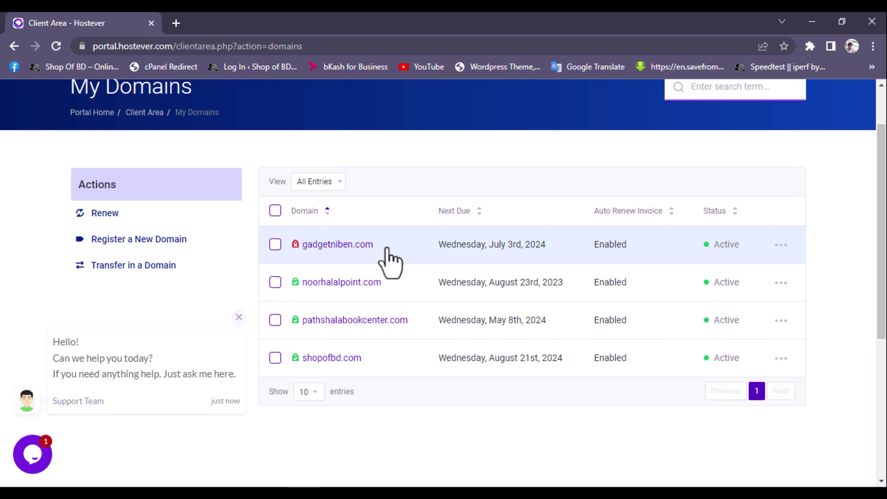
{"action": "mouse_move", "coordinate": [296, 249]}
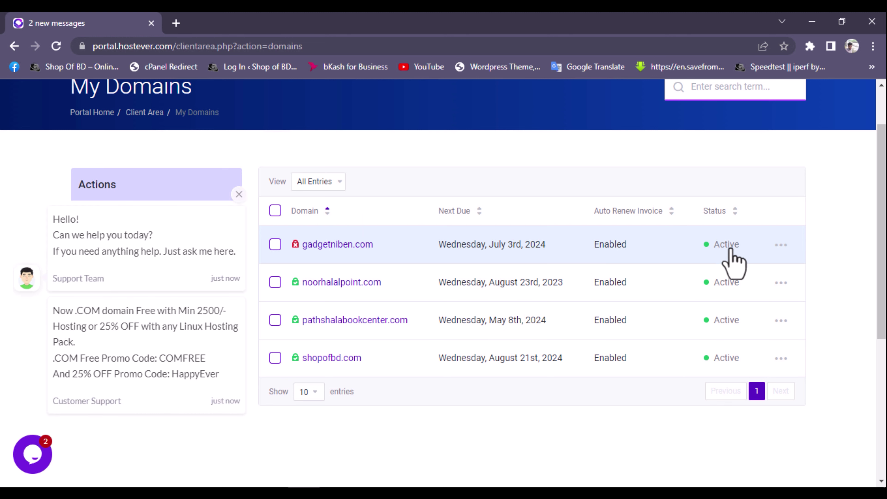
{"action": "left_click", "coordinate": [772, 246]}
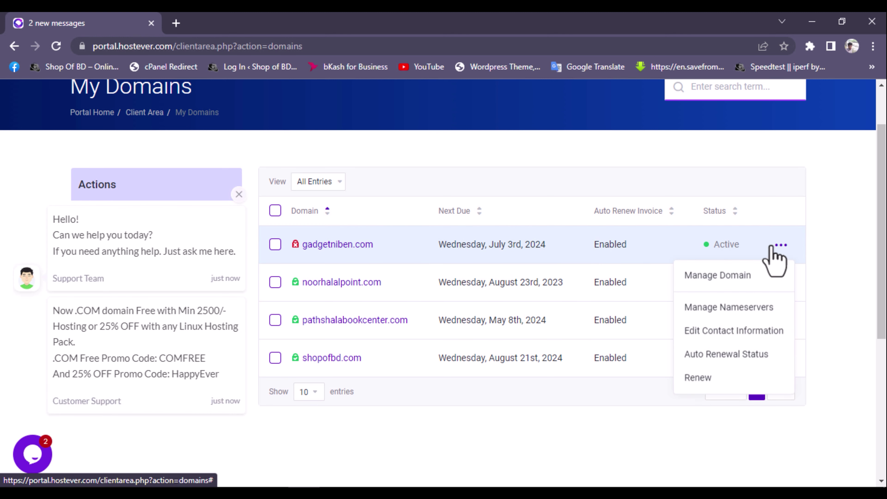
{"action": "left_click", "coordinate": [761, 273]}
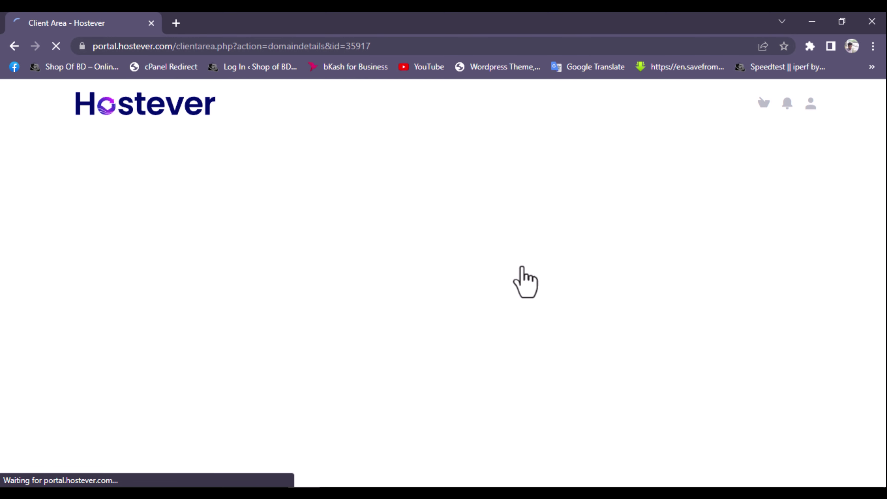
Open the Nameservers tab for gadgetniben.com and review custom nameservers dns1–dns4.hostever.com
{"action": "scroll", "coordinate": [524, 281], "scroll_direction": "down", "scroll_amount": 6}
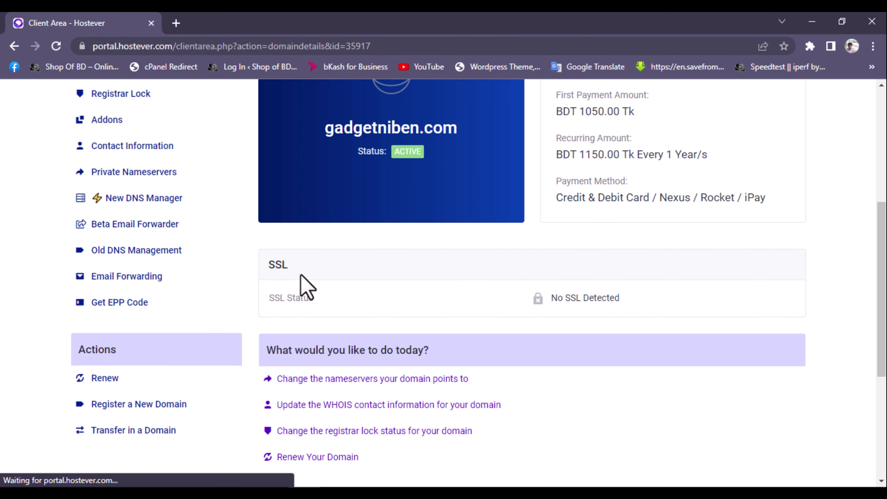
{"action": "scroll", "coordinate": [295, 304], "scroll_direction": "down", "scroll_amount": 3}
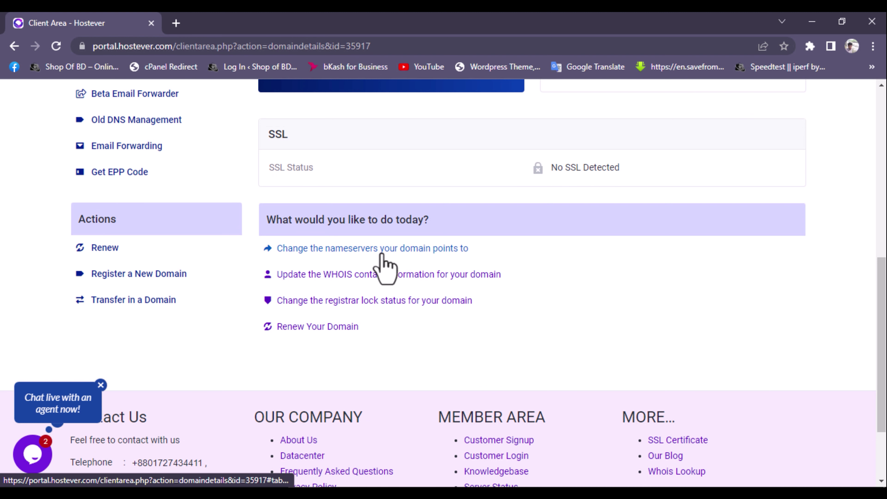
{"action": "left_click", "coordinate": [375, 249]}
{"action": "scroll", "coordinate": [370, 252], "scroll_direction": "up", "scroll_amount": 3}
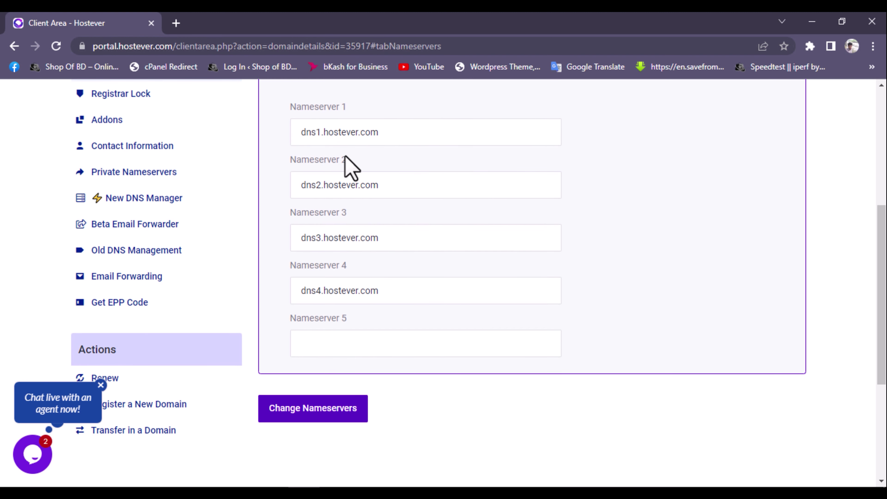
{"action": "scroll", "coordinate": [347, 183], "scroll_direction": "up", "scroll_amount": 3}
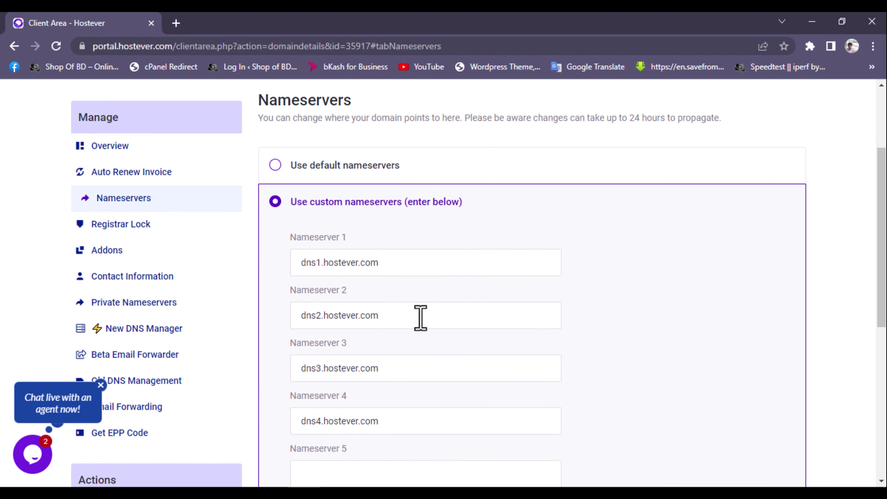
{"action": "scroll", "coordinate": [420, 318], "scroll_direction": "down", "scroll_amount": 3}
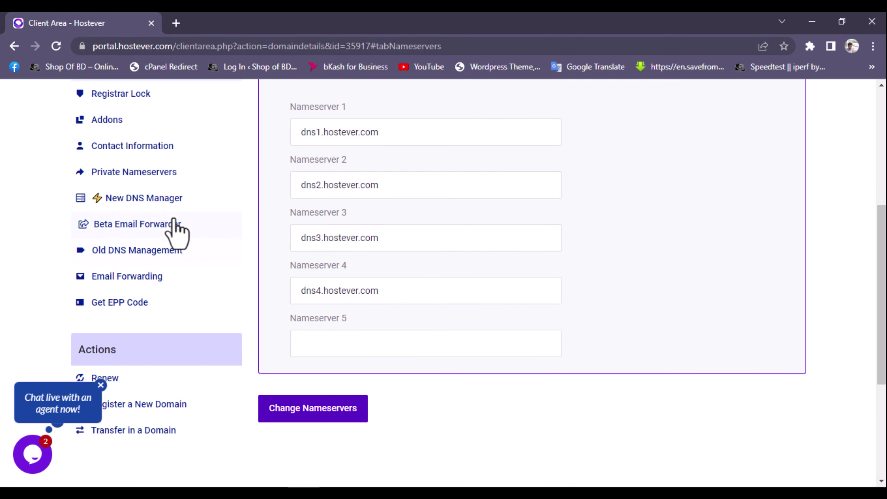
{"action": "scroll", "coordinate": [174, 221], "scroll_direction": "up", "scroll_amount": 5}
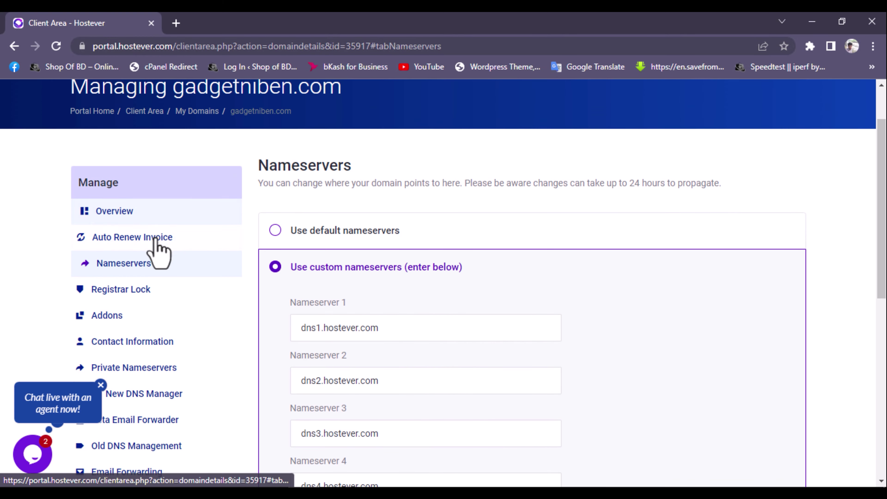
{"action": "scroll", "coordinate": [157, 248], "scroll_direction": "down", "scroll_amount": 8}
{"action": "scroll", "coordinate": [390, 252], "scroll_direction": "up", "scroll_amount": 9}
{"action": "scroll", "coordinate": [388, 241], "scroll_direction": "up", "scroll_amount": 1}
{"action": "left_click", "coordinate": [331, 105]}
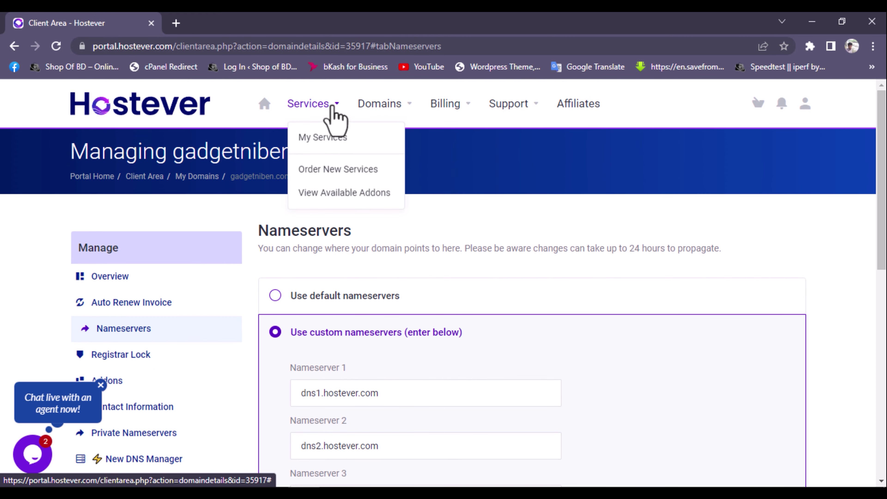
Go to Services > My Services and open the BDIX Advance 5GB hosting plan's details
{"action": "left_click", "coordinate": [327, 149]}
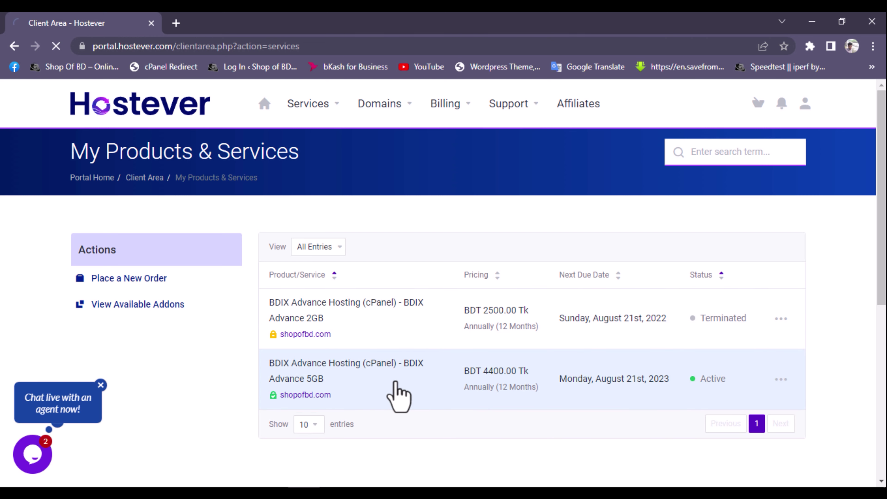
{"action": "left_click", "coordinate": [398, 395]}
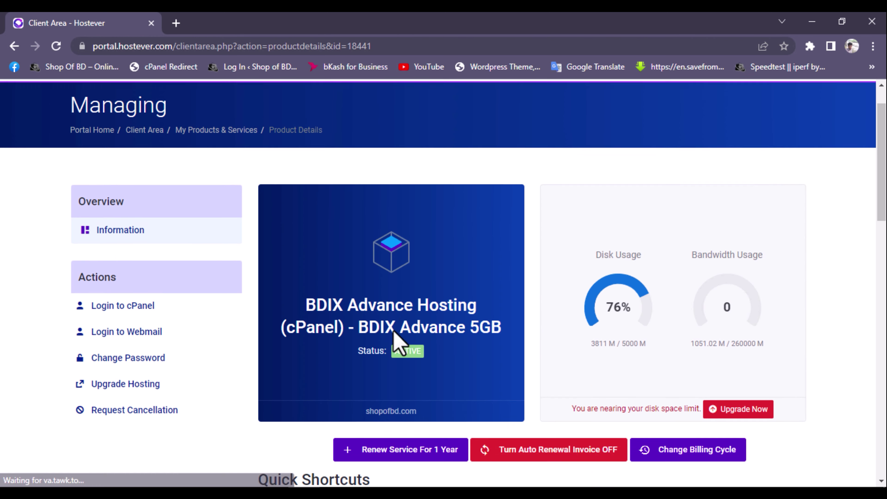
{"action": "scroll", "coordinate": [398, 344], "scroll_direction": "down", "scroll_amount": 4}
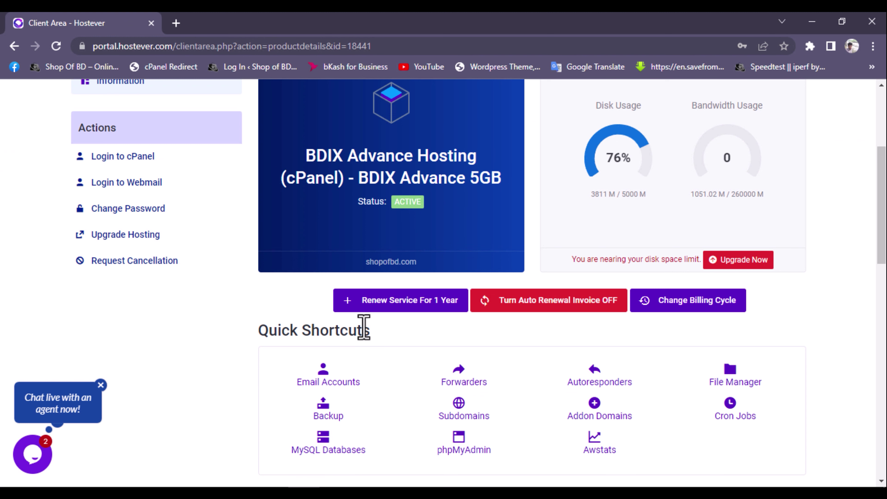
{"action": "scroll", "coordinate": [363, 327], "scroll_direction": "up", "scroll_amount": 2}
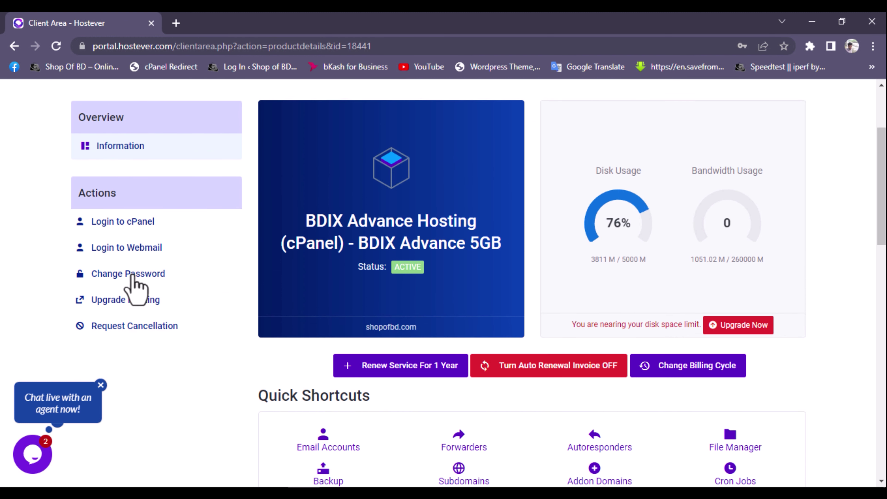
Log in to cPanel from the hosting plan and open its Domains page
{"action": "left_click", "coordinate": [140, 241]}
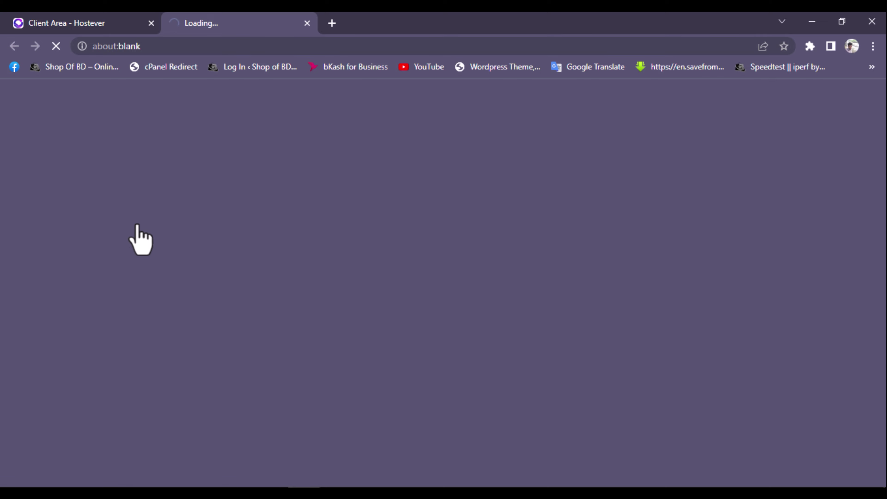
{"action": "scroll", "coordinate": [475, 335], "scroll_direction": "down", "scroll_amount": 2}
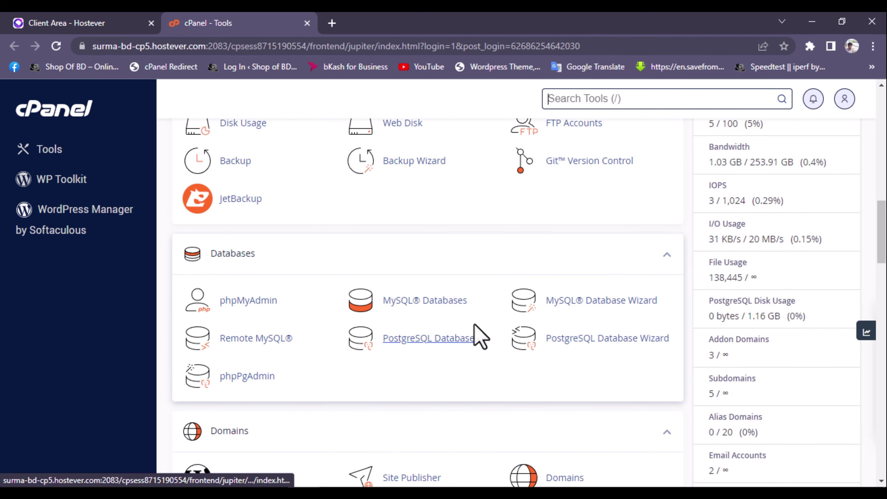
{"action": "scroll", "coordinate": [476, 336], "scroll_direction": "down", "scroll_amount": 4}
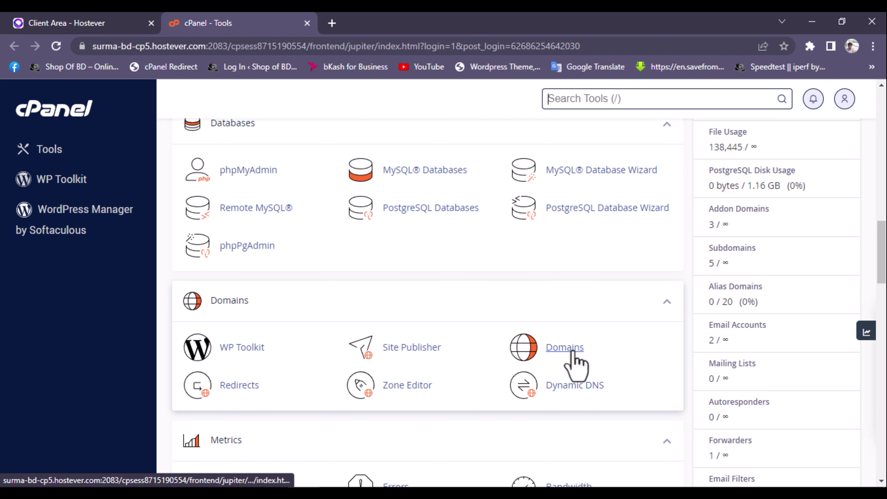
{"action": "left_click", "coordinate": [565, 348]}
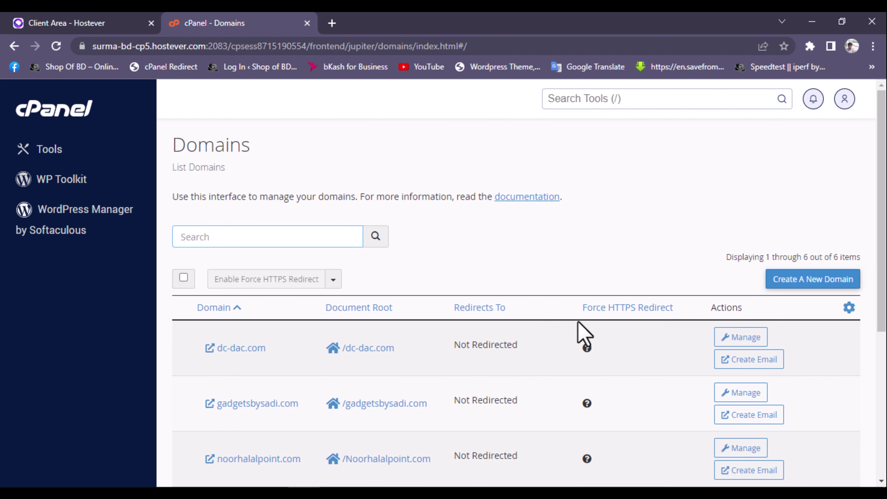
{"action": "scroll", "coordinate": [583, 335], "scroll_direction": "down", "scroll_amount": 5}
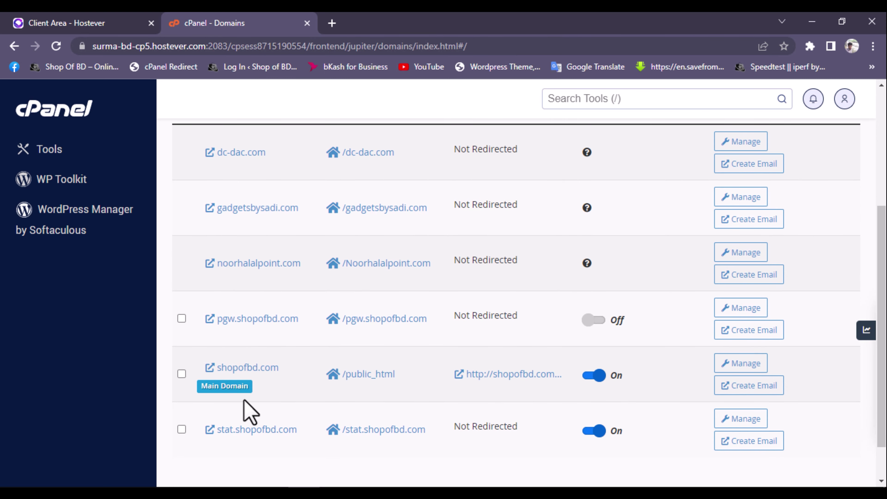
{"action": "scroll", "coordinate": [251, 412], "scroll_direction": "down", "scroll_amount": 2}
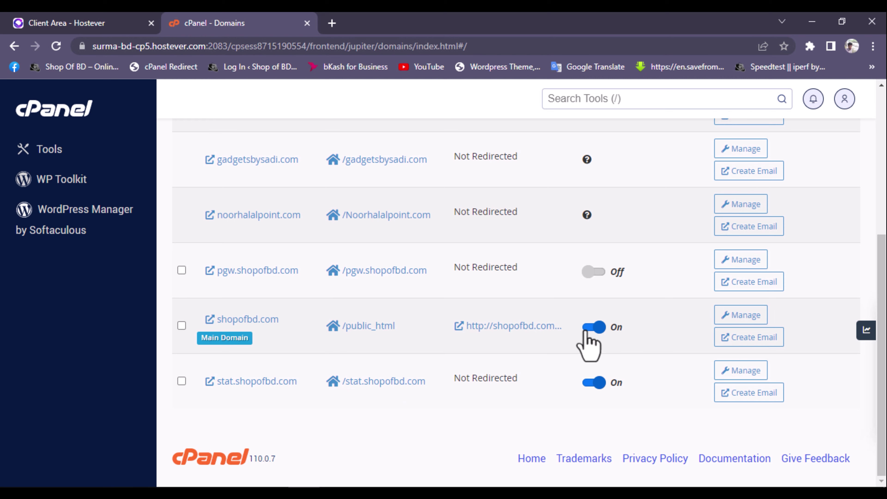
{"action": "scroll", "coordinate": [588, 346], "scroll_direction": "up", "scroll_amount": 2}
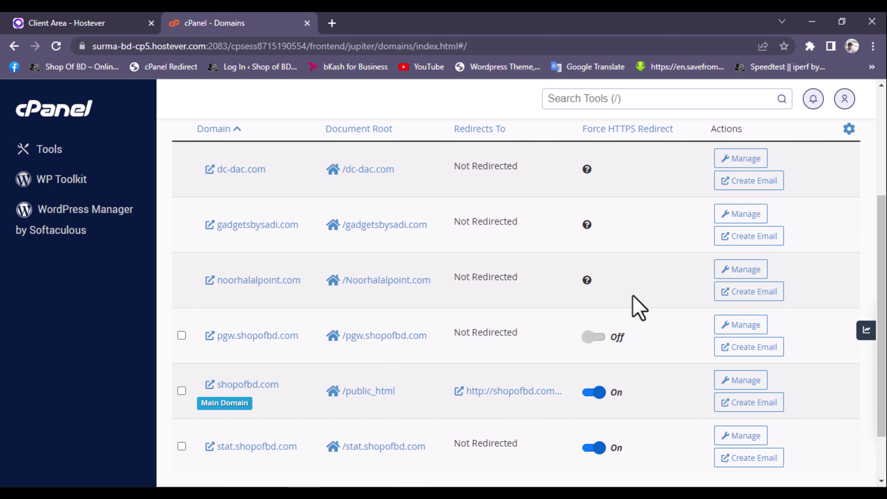
{"action": "scroll", "coordinate": [639, 308], "scroll_direction": "up", "scroll_amount": 4}
Create the domain gadgetniben.com in cPanel with its own document root, not shared with shopofbd.com
{"action": "left_click", "coordinate": [798, 240]}
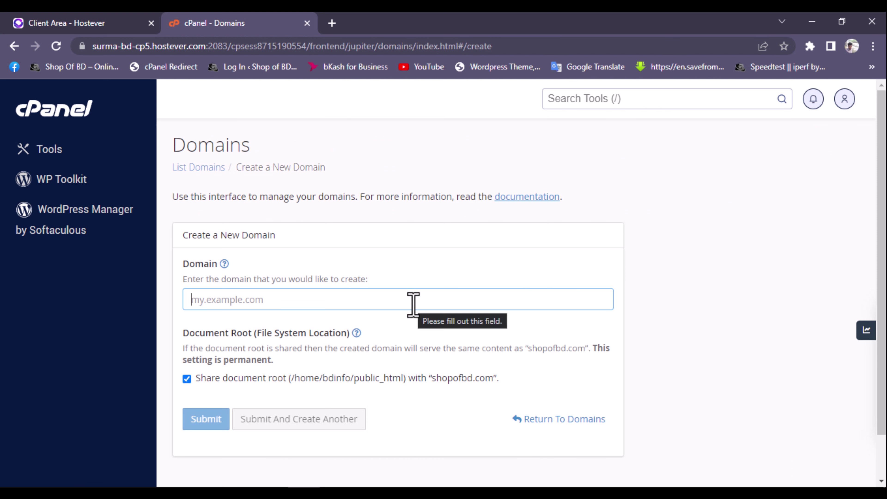
{"action": "type", "text": "gadget"}
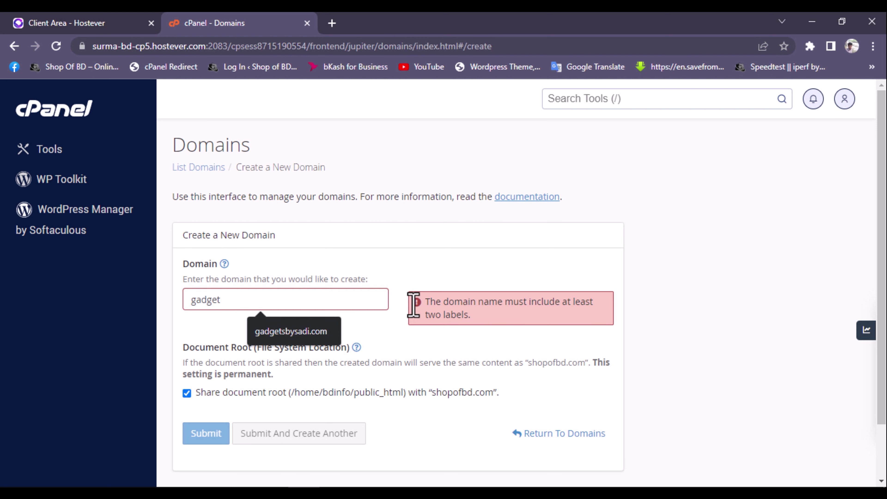
{"action": "type", "text": "niben"}
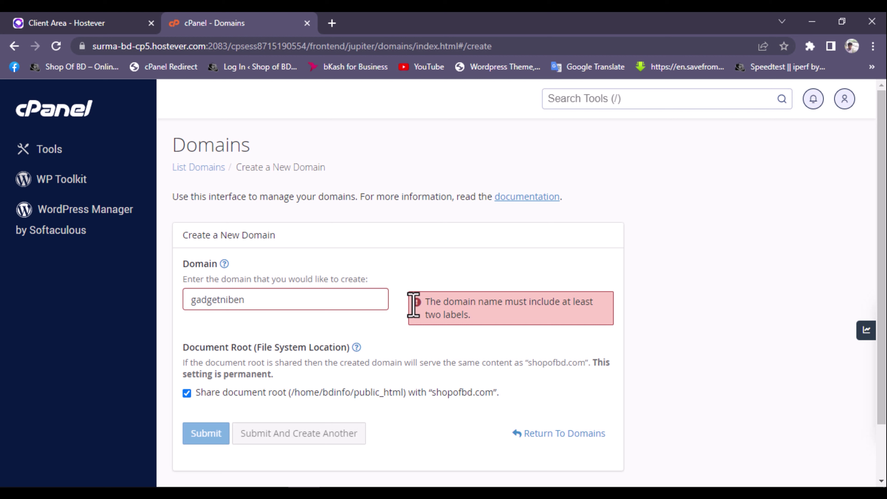
{"action": "type", "text": "."}
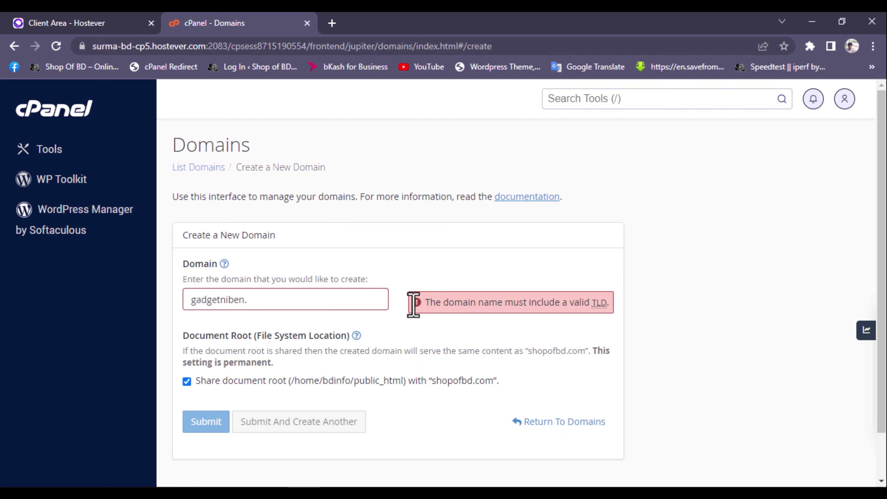
{"action": "type", "text": "com"}
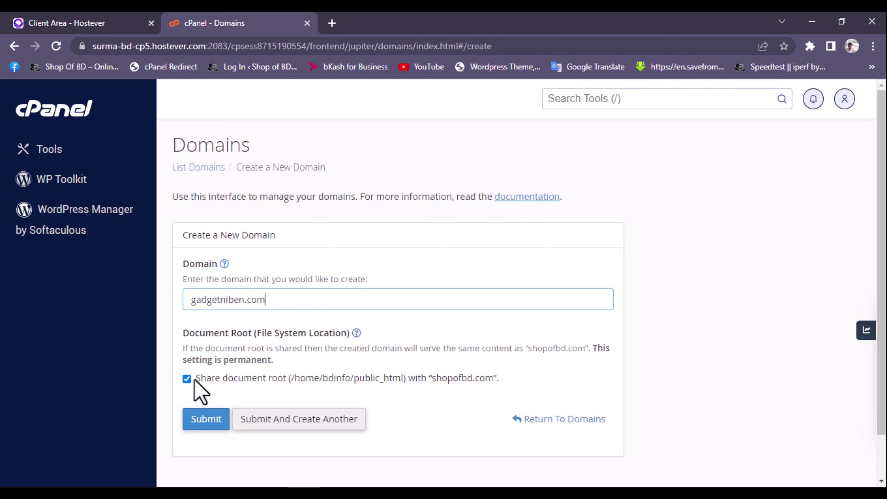
{"action": "left_click", "coordinate": [187, 378]}
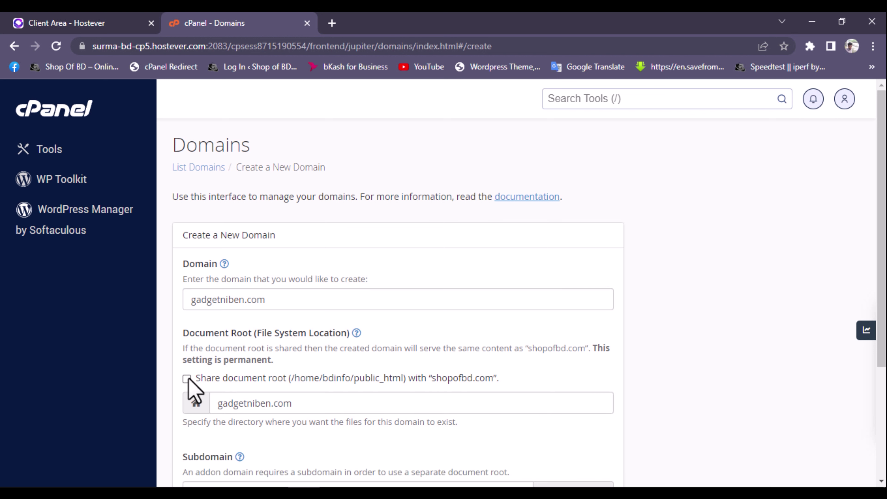
{"action": "scroll", "coordinate": [307, 329], "scroll_direction": "down", "scroll_amount": 3}
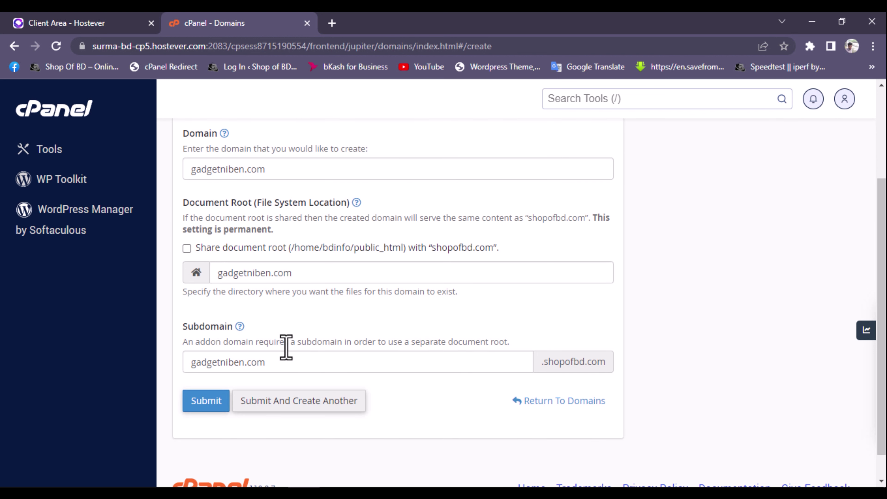
{"action": "scroll", "coordinate": [287, 356], "scroll_direction": "down", "scroll_amount": 1}
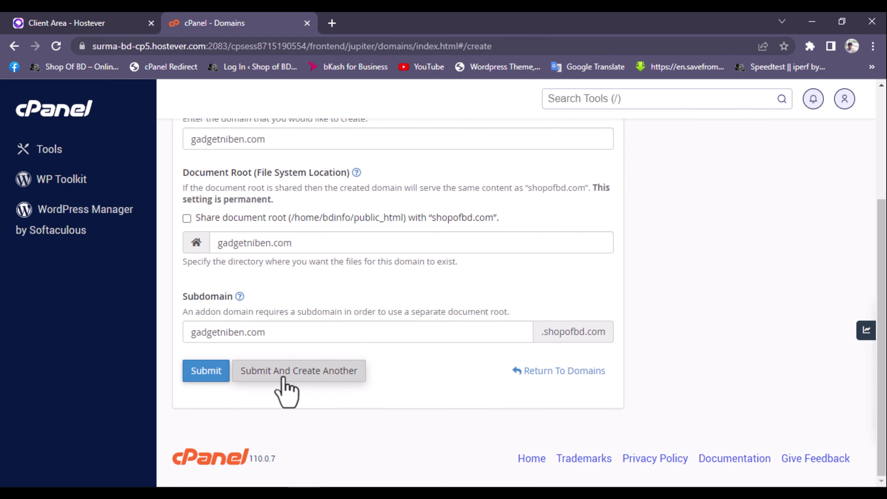
{"action": "left_click", "coordinate": [211, 370]}
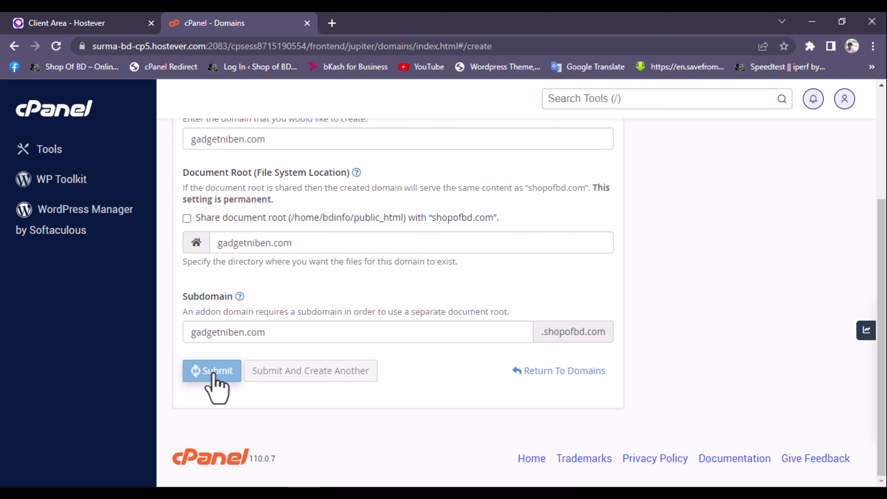
Check the domain-creation success message, then return to the cPanel Tools home page
{"action": "scroll", "coordinate": [398, 337], "scroll_direction": "down", "scroll_amount": 2}
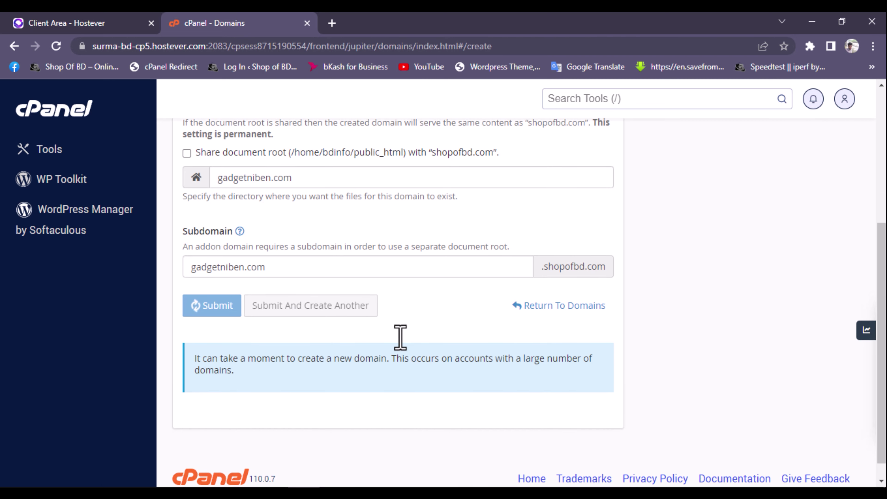
{"action": "scroll", "coordinate": [401, 342], "scroll_direction": "up", "scroll_amount": 3}
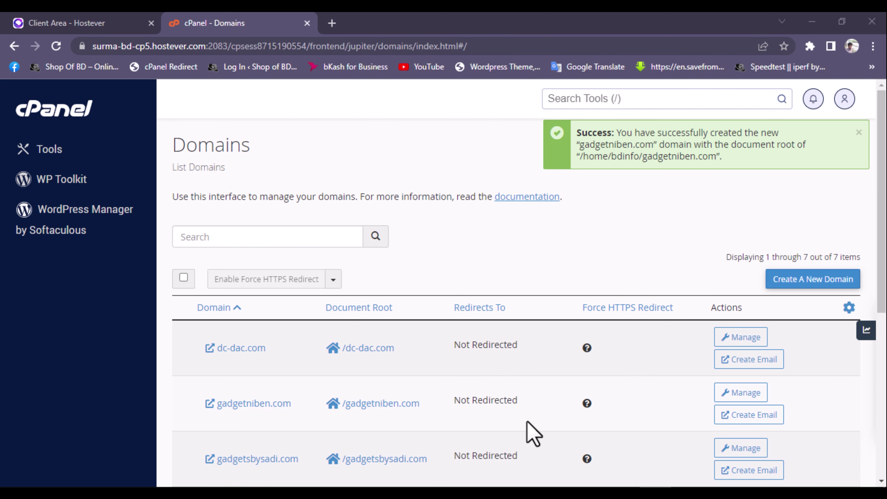
{"action": "scroll", "coordinate": [523, 234], "scroll_direction": "down", "scroll_amount": 6}
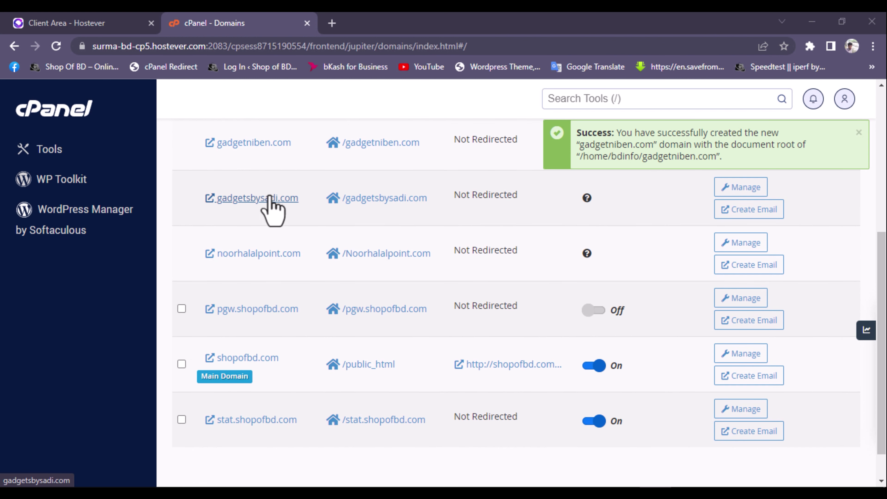
{"action": "scroll", "coordinate": [208, 222], "scroll_direction": "up", "scroll_amount": 5}
{"action": "left_click", "coordinate": [76, 113]}
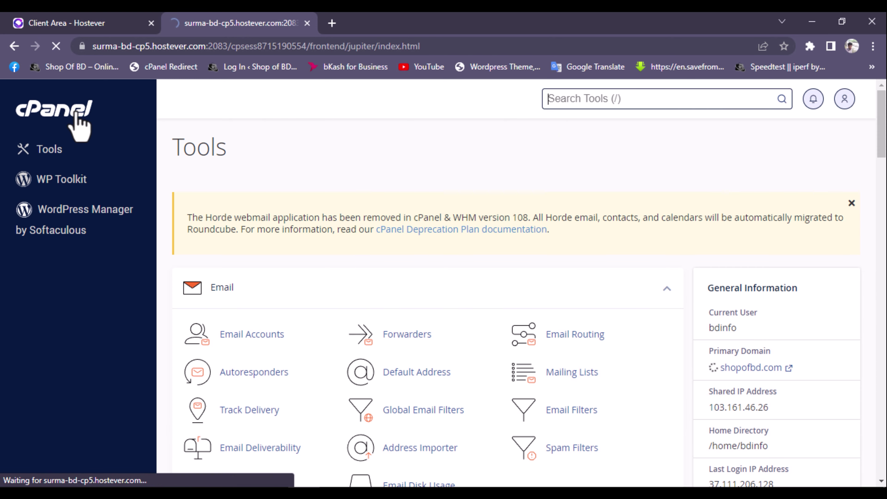
{"action": "scroll", "coordinate": [565, 219], "scroll_direction": "down", "scroll_amount": 5}
{"action": "scroll", "coordinate": [565, 224], "scroll_direction": "down", "scroll_amount": 3}
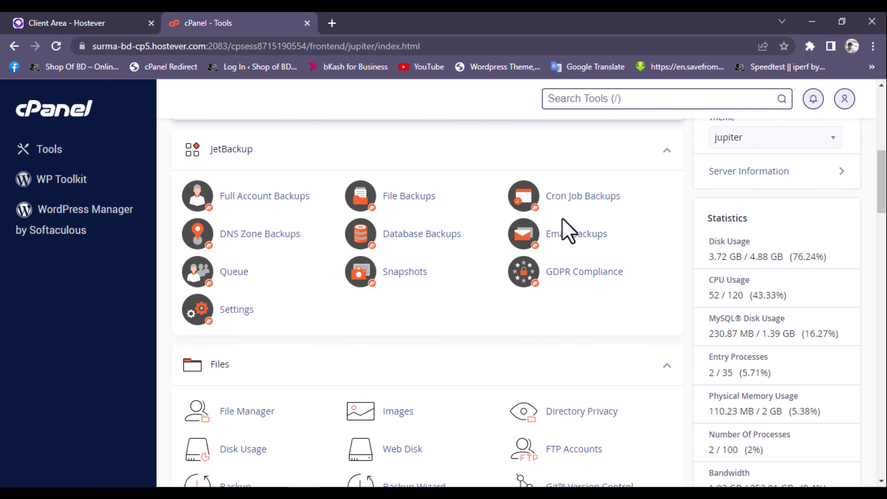
{"action": "scroll", "coordinate": [453, 315], "scroll_direction": "down", "scroll_amount": 19}
Check SSL/TLS Status and include cpcalendars.gadgetniben.com among the gadgetniben.com domains for AutoSSL
{"action": "left_click", "coordinate": [393, 385]}
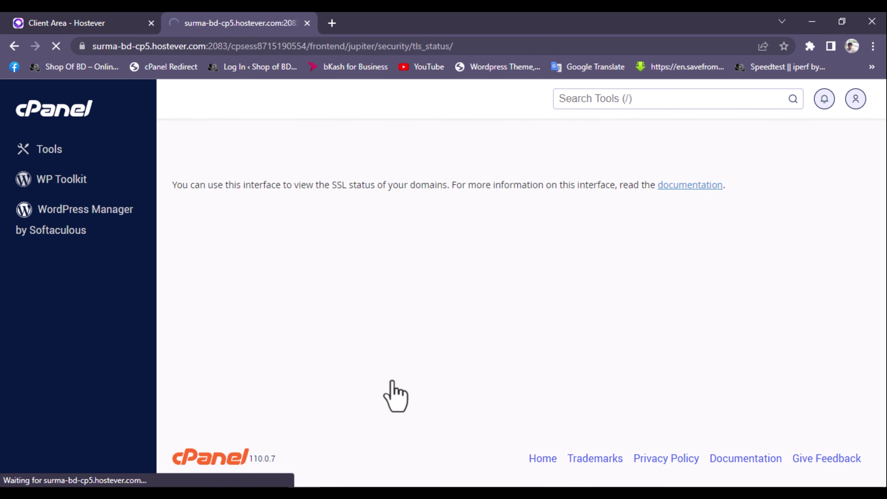
{"action": "scroll", "coordinate": [392, 381], "scroll_direction": "down", "scroll_amount": 10}
{"action": "scroll", "coordinate": [388, 385], "scroll_direction": "up", "scroll_amount": 3}
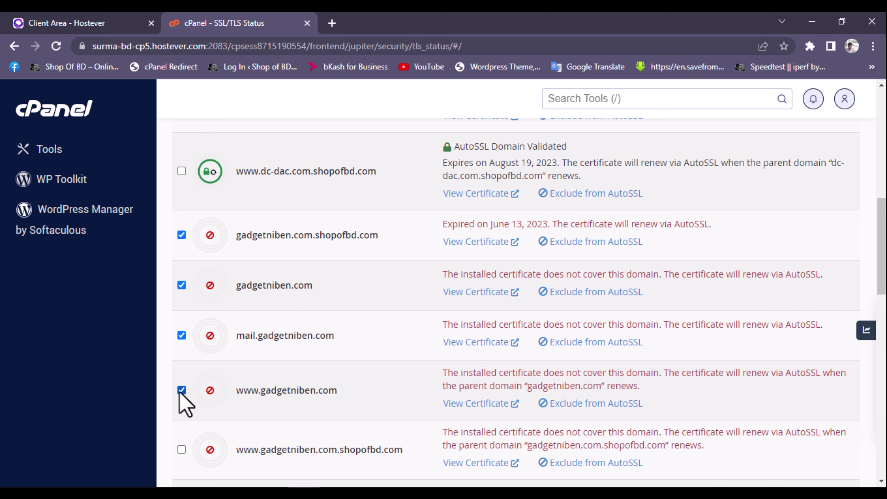
{"action": "scroll", "coordinate": [244, 314], "scroll_direction": "down", "scroll_amount": 20}
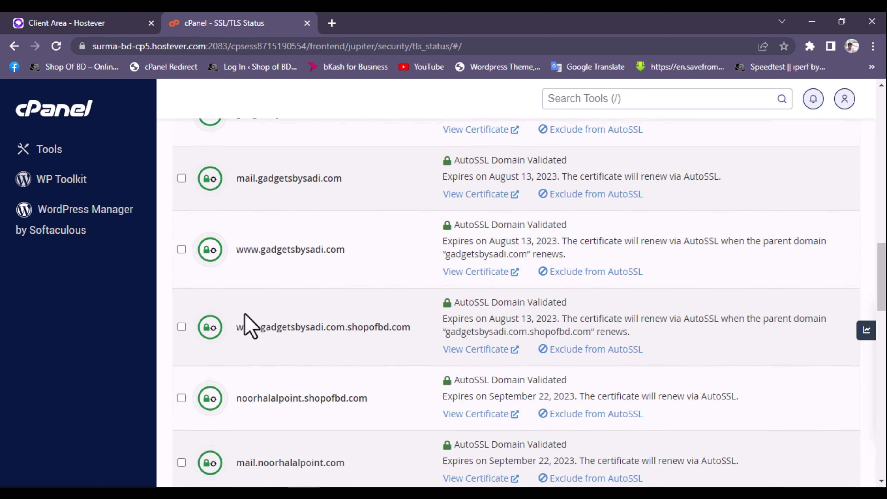
{"action": "scroll", "coordinate": [245, 314], "scroll_direction": "up", "scroll_amount": 5}
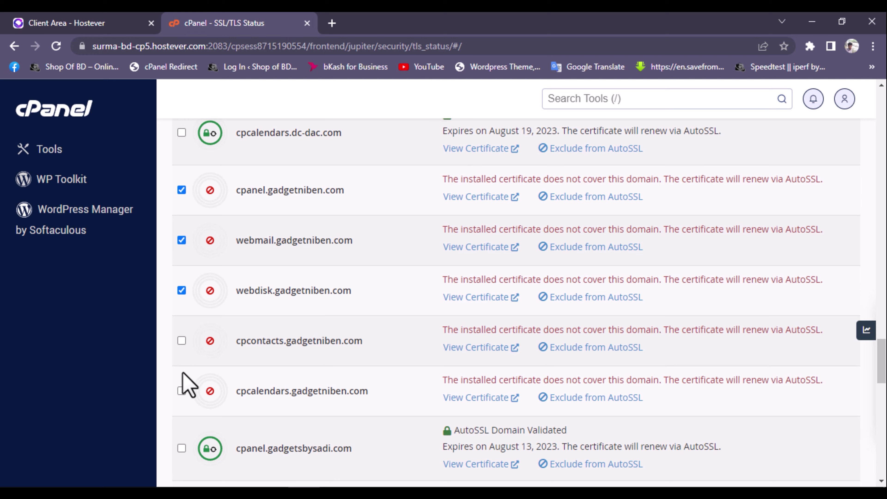
{"action": "left_click", "coordinate": [181, 391]}
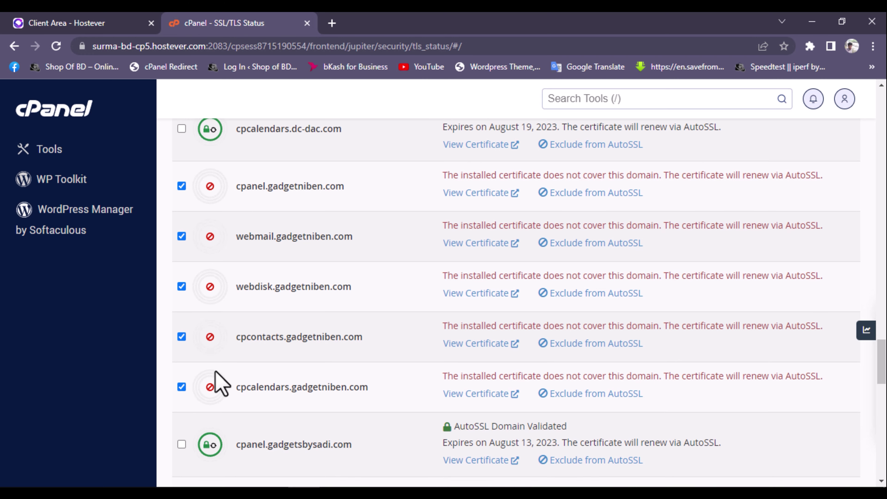
{"action": "scroll", "coordinate": [215, 379], "scroll_direction": "down", "scroll_amount": 20}
{"action": "scroll", "coordinate": [215, 378], "scroll_direction": "up", "scroll_amount": 20}
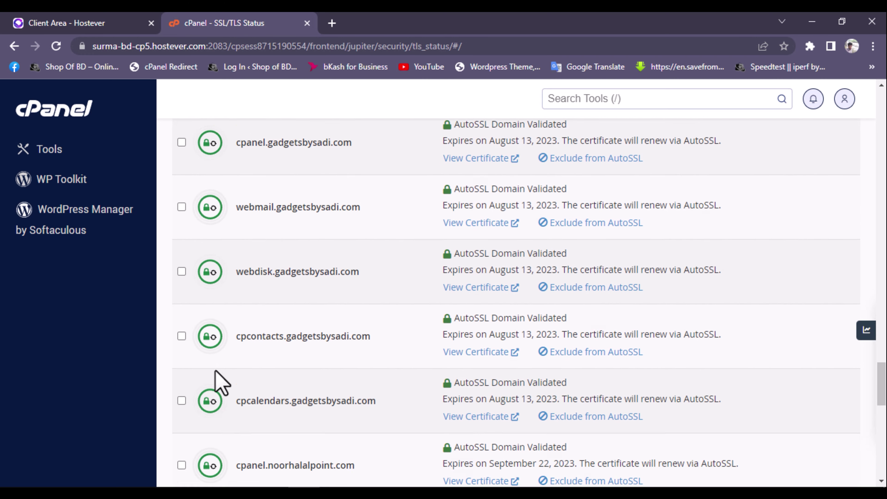
{"action": "scroll", "coordinate": [262, 320], "scroll_direction": "up", "scroll_amount": 10}
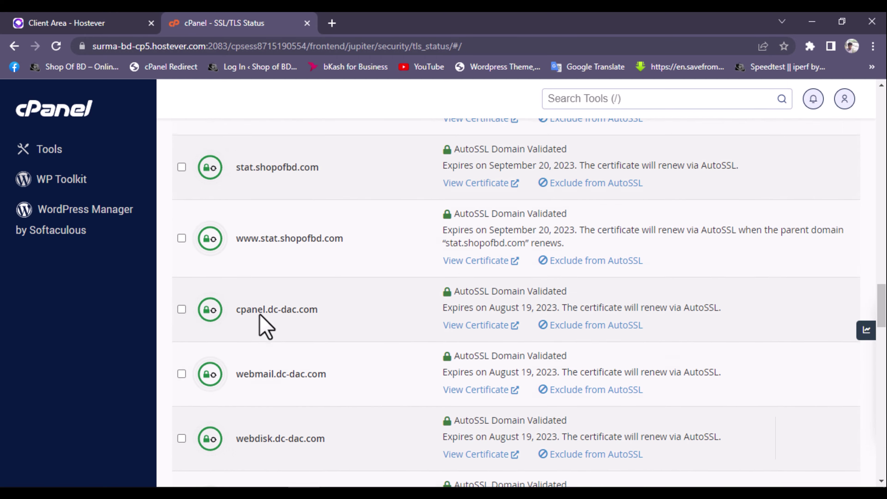
{"action": "scroll", "coordinate": [262, 327], "scroll_direction": "up", "scroll_amount": 2}
{"action": "scroll", "coordinate": [262, 327], "scroll_direction": "down", "scroll_amount": 8}
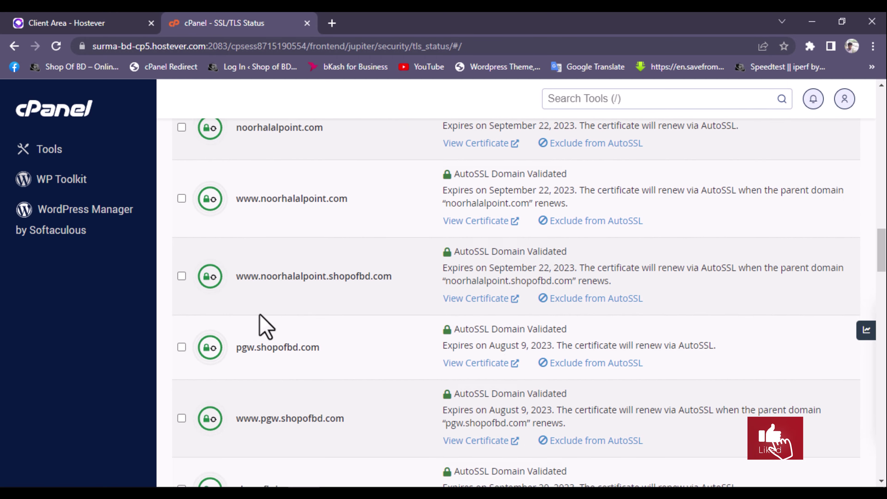
{"action": "scroll", "coordinate": [262, 327], "scroll_direction": "up", "scroll_amount": 10}
{"action": "scroll", "coordinate": [264, 326], "scroll_direction": "down", "scroll_amount": 14}
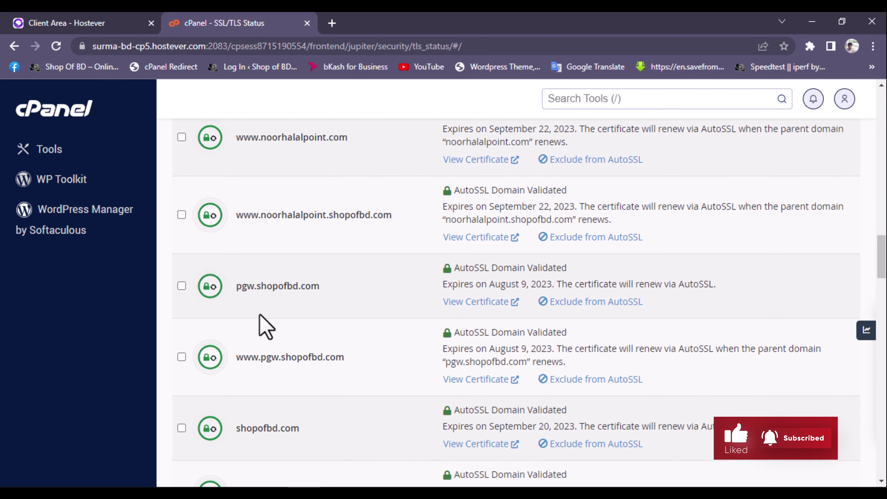
{"action": "scroll", "coordinate": [264, 327], "scroll_direction": "up", "scroll_amount": 6}
{"action": "scroll", "coordinate": [262, 318], "scroll_direction": "up", "scroll_amount": 15}
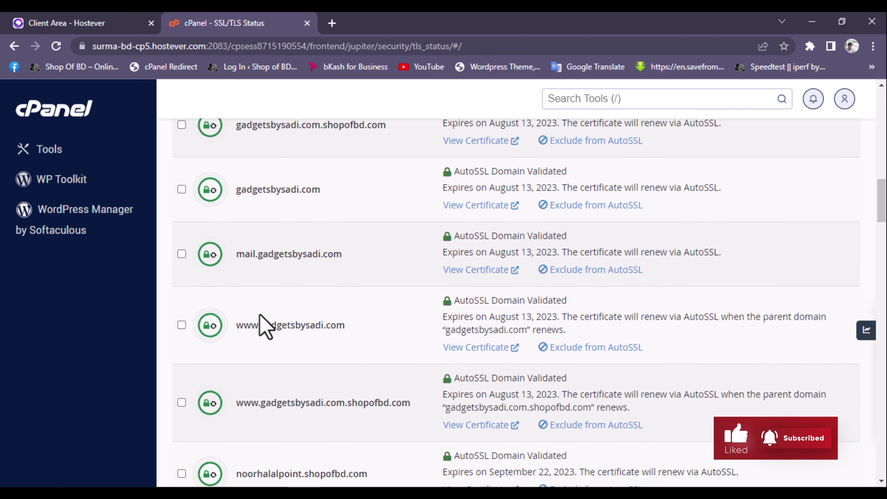
{"action": "scroll", "coordinate": [260, 316], "scroll_direction": "up", "scroll_amount": 10}
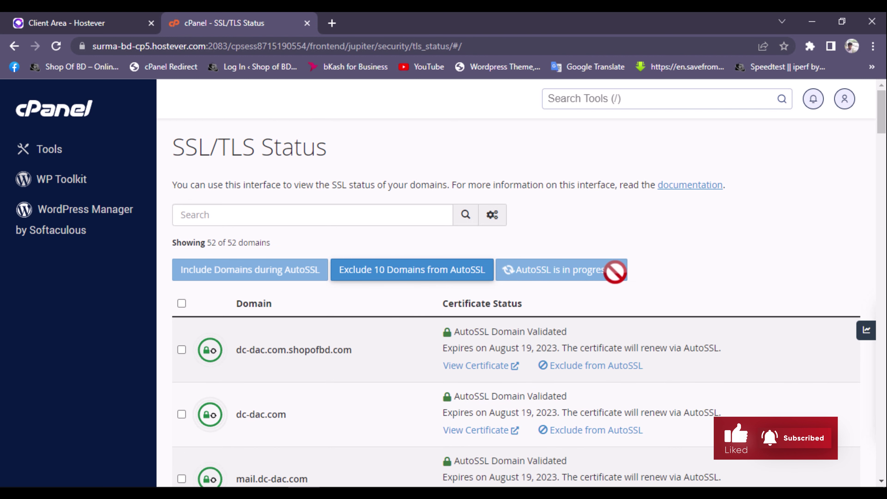
{"action": "scroll", "coordinate": [587, 266], "scroll_direction": "down", "scroll_amount": 15}
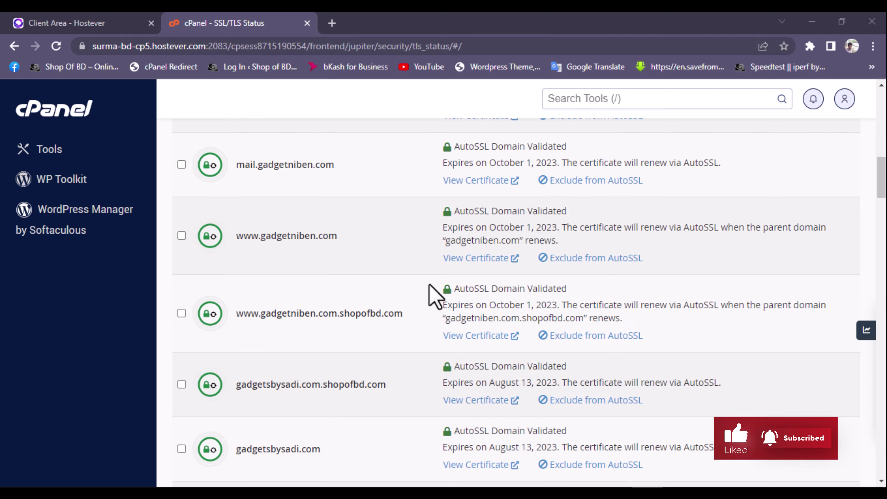
{"action": "scroll", "coordinate": [429, 293], "scroll_direction": "up", "scroll_amount": 15}
Go back to the cPanel home and open WordPress Management by Softaculous
{"action": "left_click", "coordinate": [63, 114]}
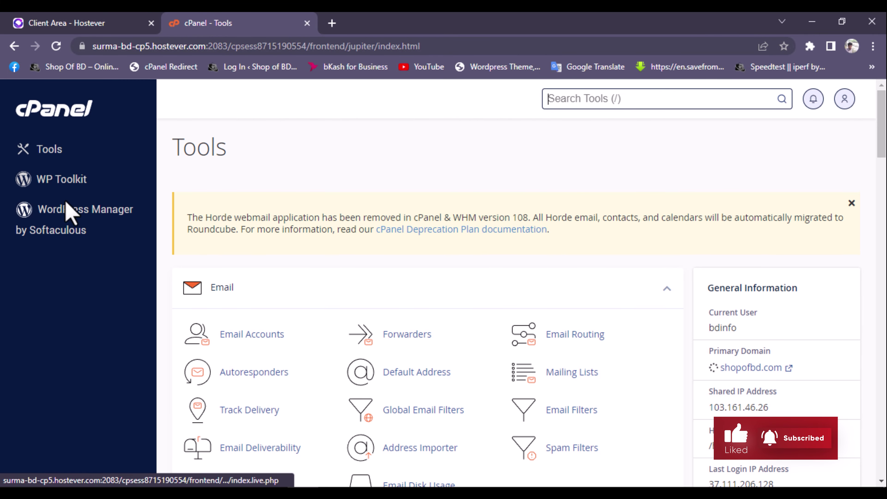
{"action": "left_click", "coordinate": [67, 210]}
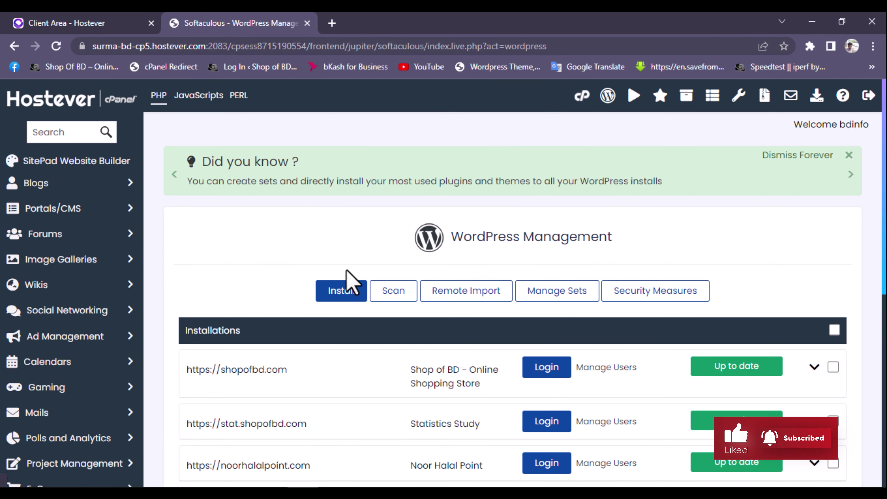
{"action": "scroll", "coordinate": [413, 317], "scroll_direction": "down", "scroll_amount": 5}
{"action": "scroll", "coordinate": [414, 319], "scroll_direction": "up", "scroll_amount": 5}
Start a new WordPress install on gadgetniben.com with an empty directory so it sits at root
{"action": "left_click", "coordinate": [361, 297]}
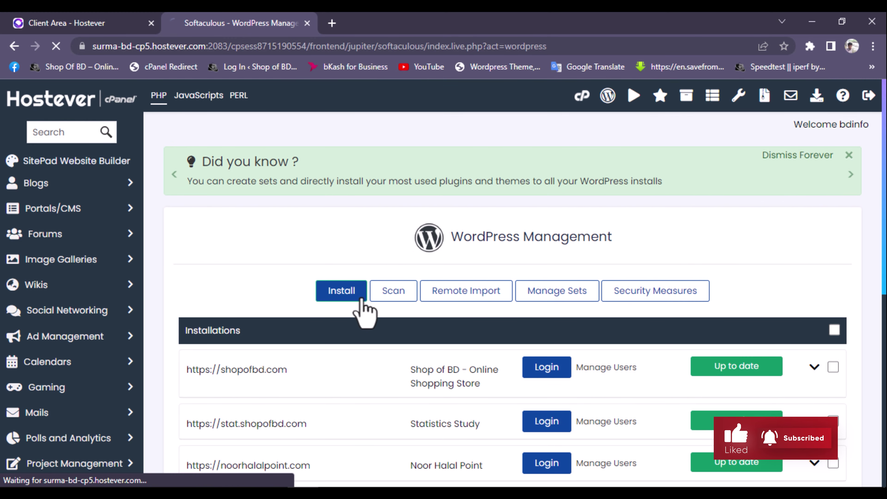
{"action": "scroll", "coordinate": [366, 291], "scroll_direction": "down", "scroll_amount": 4}
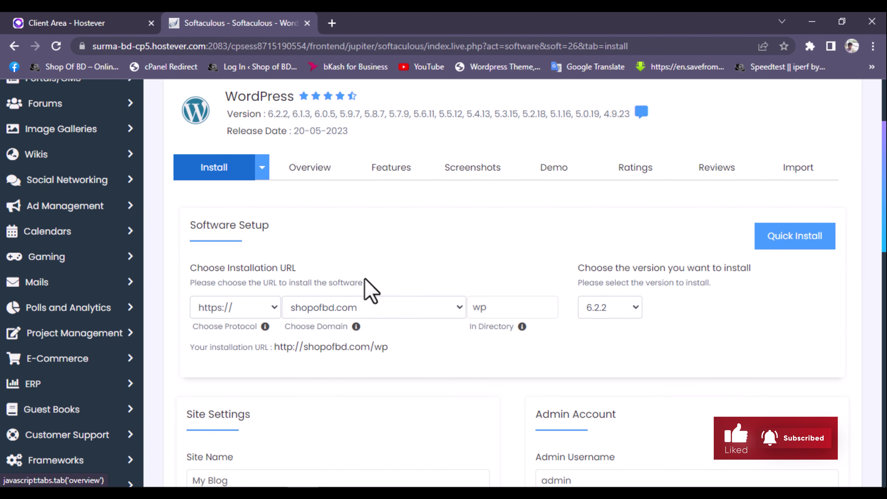
{"action": "left_click", "coordinate": [370, 309]}
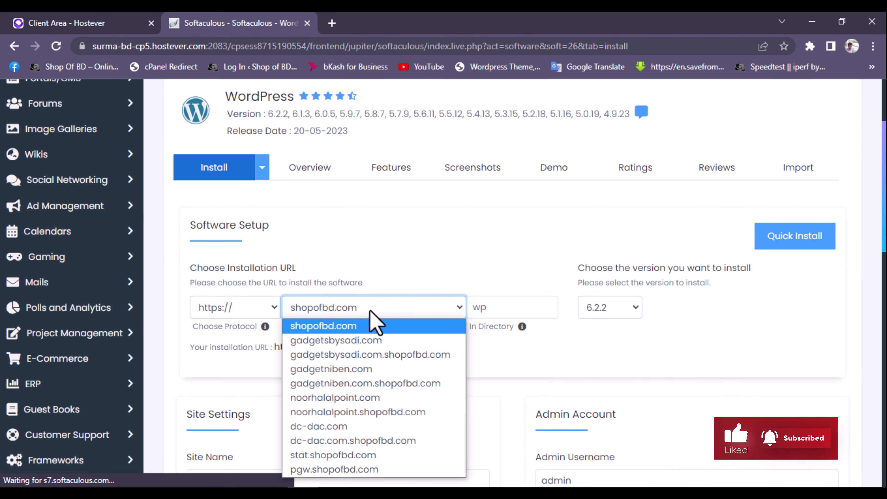
{"action": "left_click", "coordinate": [356, 367]}
{"action": "left_click", "coordinate": [531, 307]}
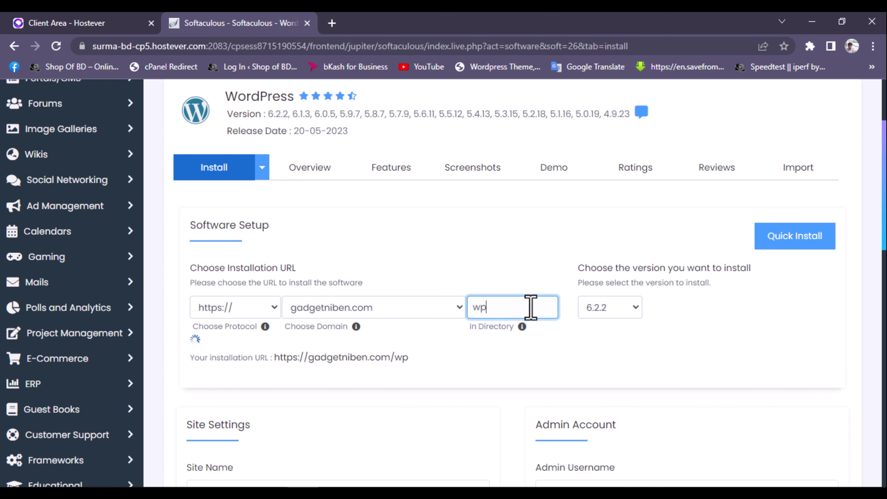
{"action": "scroll", "coordinate": [489, 363], "scroll_direction": "down", "scroll_amount": 9}
Name the site 'Gadget Niben | Online Shopping Store' and fill in the admin account details
{"action": "left_click", "coordinate": [228, 155]}
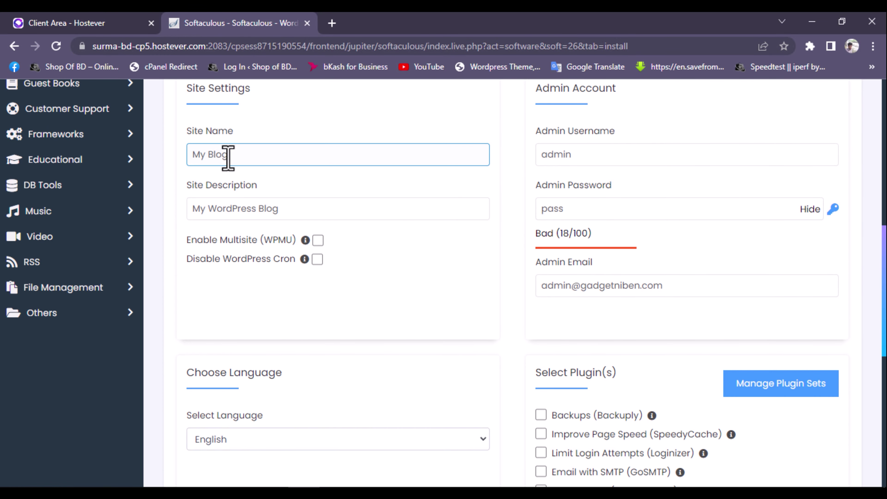
{"action": "scroll", "coordinate": [327, 198], "scroll_direction": "up", "scroll_amount": 2}
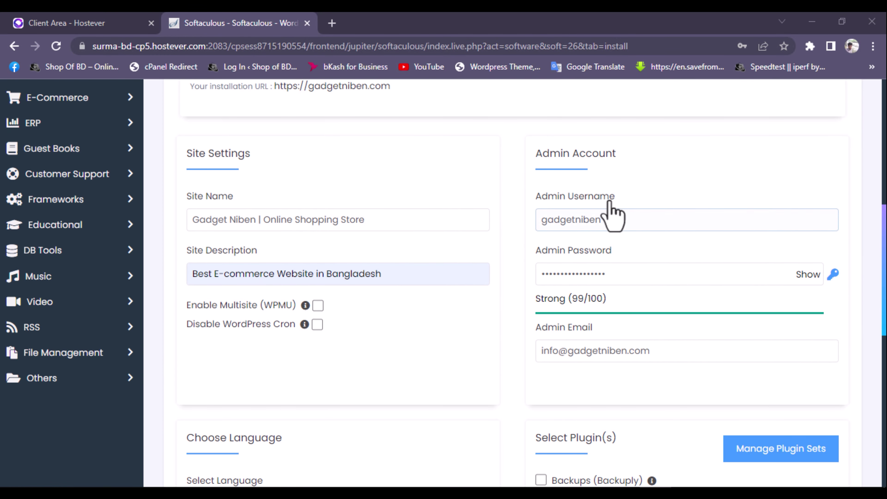
{"action": "left_click", "coordinate": [552, 347]}
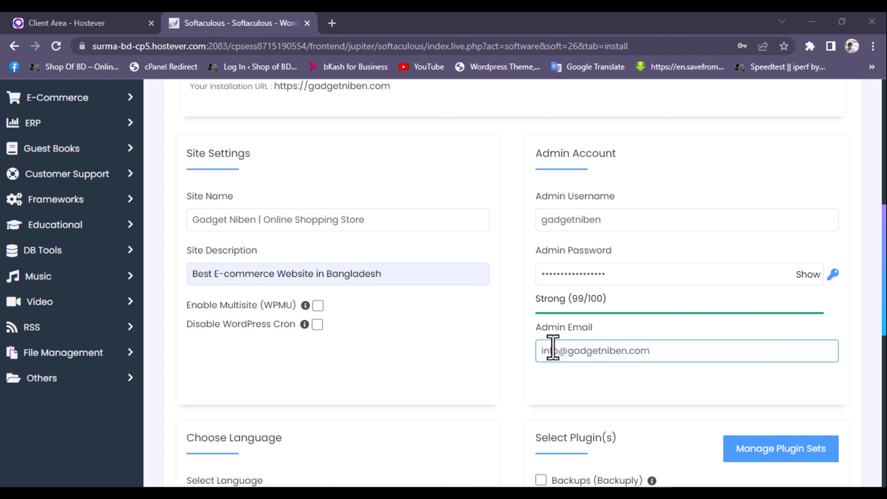
{"action": "scroll", "coordinate": [559, 356], "scroll_direction": "down", "scroll_amount": 8}
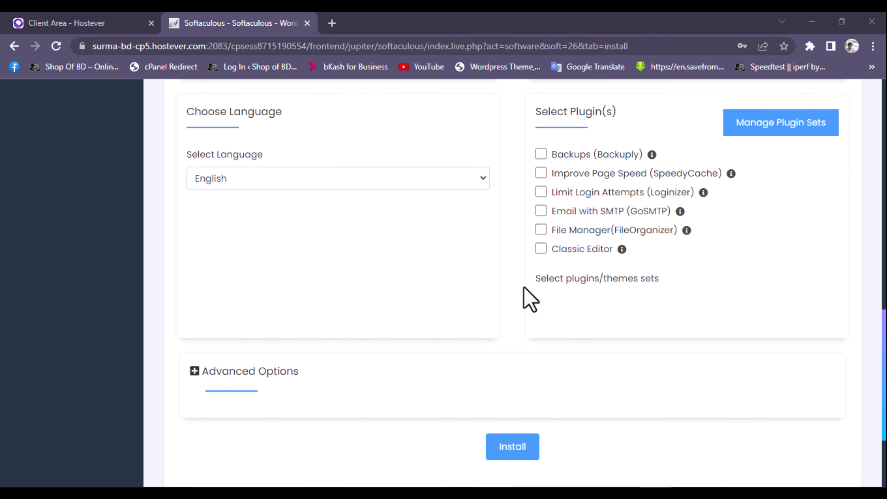
{"action": "scroll", "coordinate": [330, 234], "scroll_direction": "down", "scroll_amount": 4}
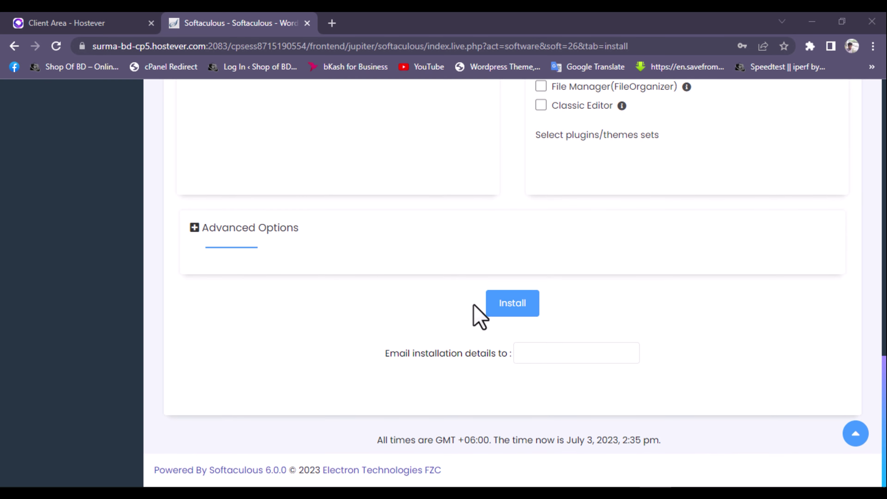
{"action": "left_click", "coordinate": [514, 317]}
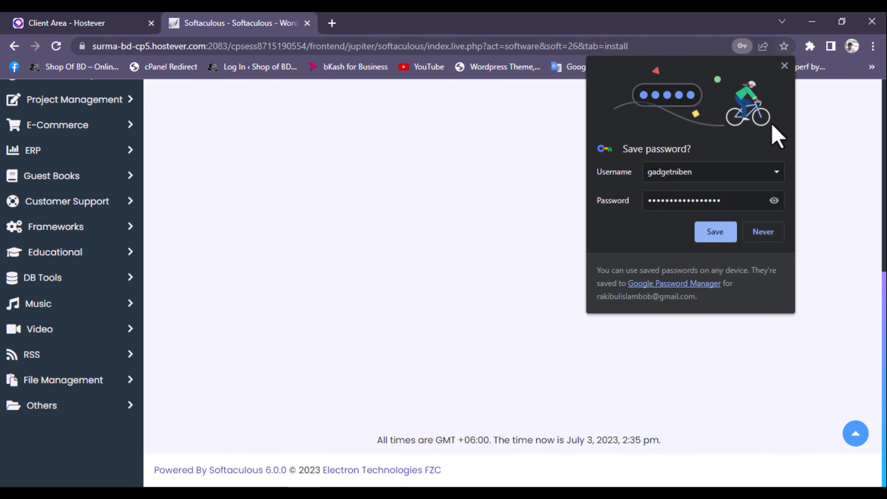
{"action": "left_click", "coordinate": [785, 66]}
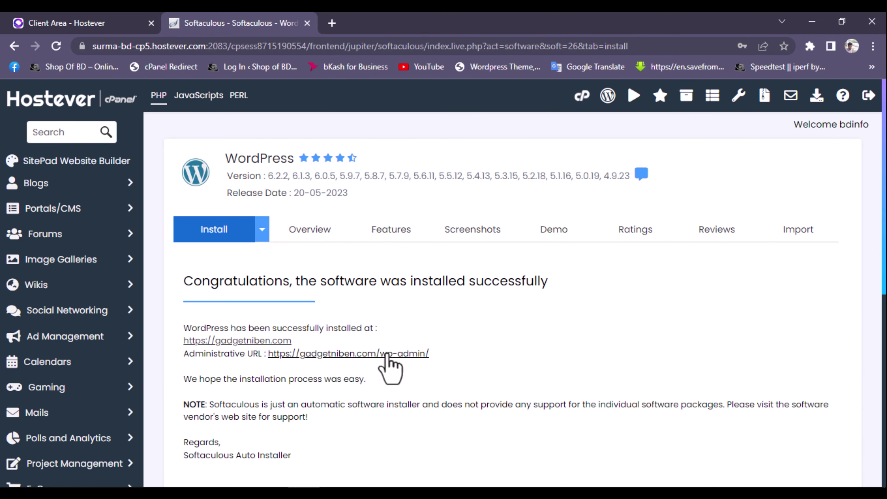
{"action": "left_click", "coordinate": [386, 353]}
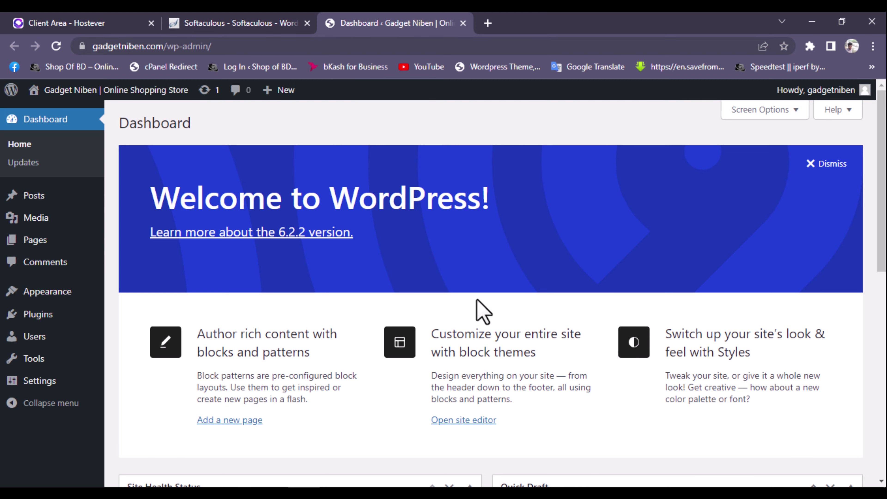
{"action": "scroll", "coordinate": [478, 309], "scroll_direction": "down", "scroll_amount": 6}
{"action": "scroll", "coordinate": [475, 307], "scroll_direction": "up", "scroll_amount": 6}
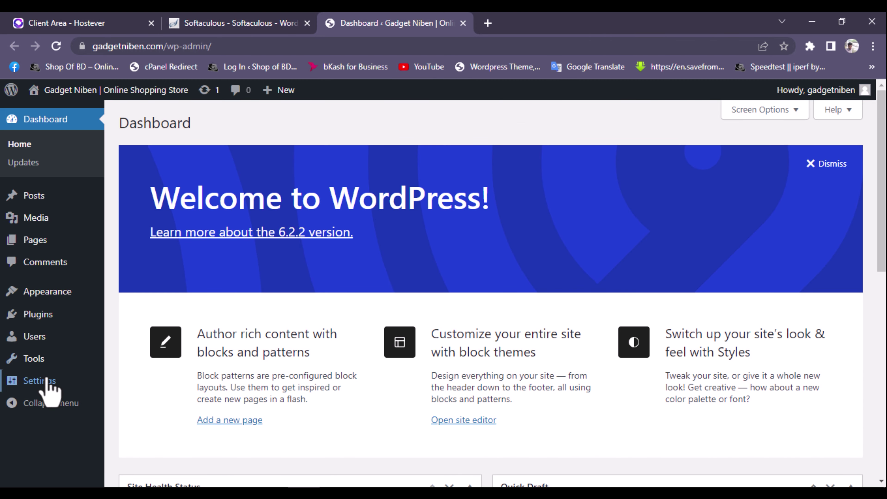
Set the permalink structure to Post name and save
{"action": "mouse_move", "coordinate": [77, 380]}
{"action": "left_click", "coordinate": [139, 431]}
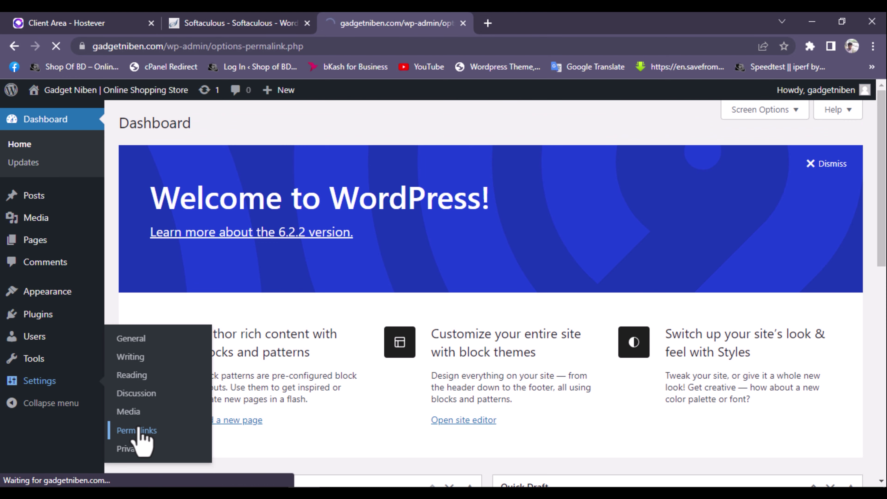
{"action": "scroll", "coordinate": [272, 332], "scroll_direction": "down", "scroll_amount": 4}
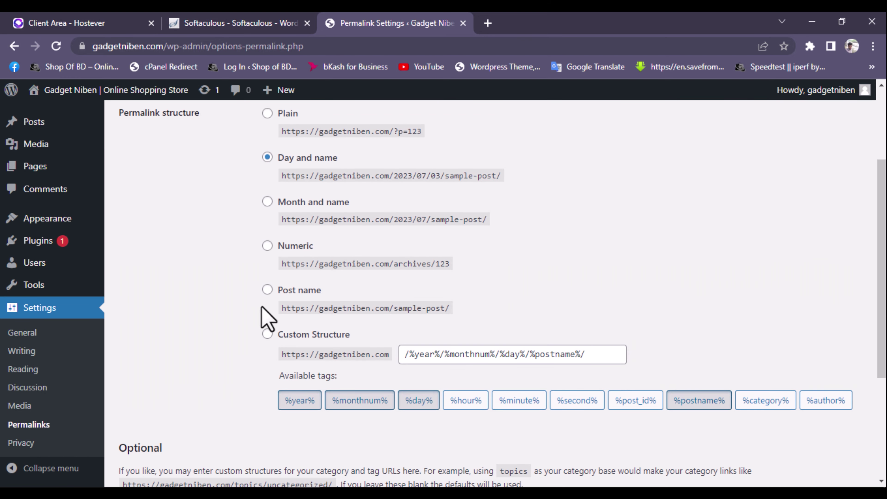
{"action": "left_click", "coordinate": [267, 289]}
{"action": "scroll", "coordinate": [238, 297], "scroll_direction": "down", "scroll_amount": 5}
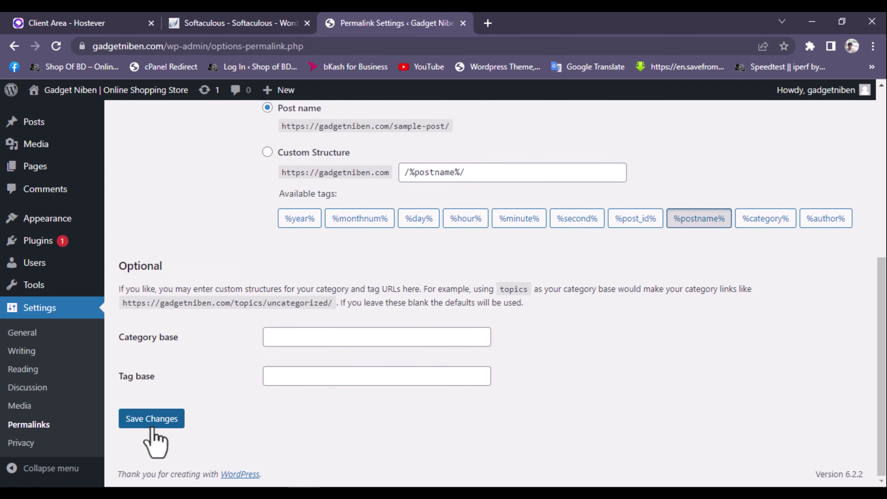
Bulk-delete the Akismet Anti-Spam and Hello Dolly plugins
{"action": "mouse_move", "coordinate": [18, 276]}
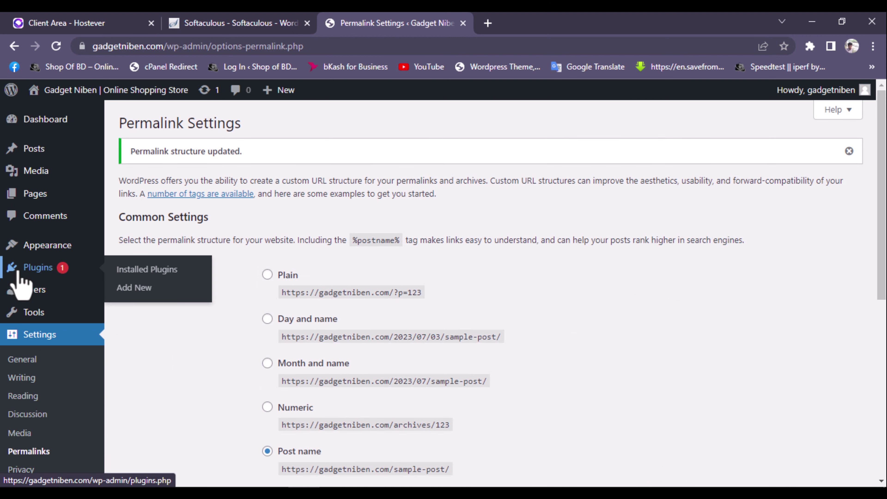
{"action": "left_click", "coordinate": [132, 271]}
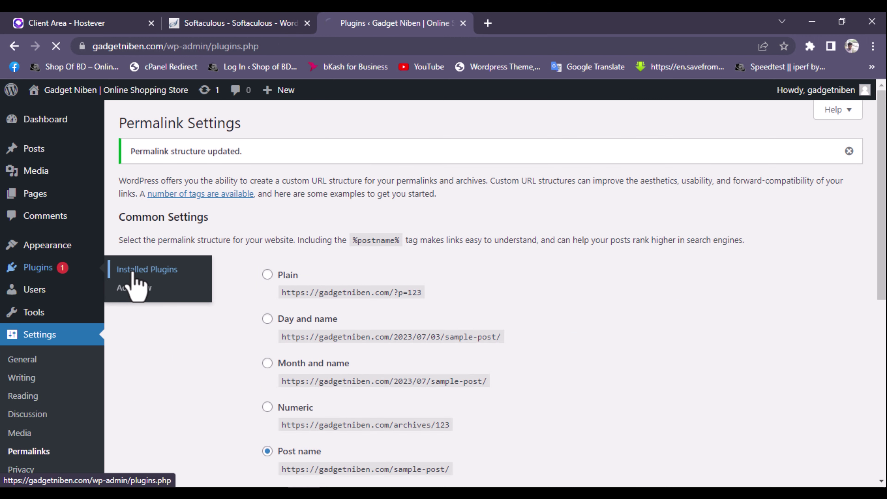
{"action": "left_click", "coordinate": [134, 197]}
{"action": "left_click", "coordinate": [146, 170]}
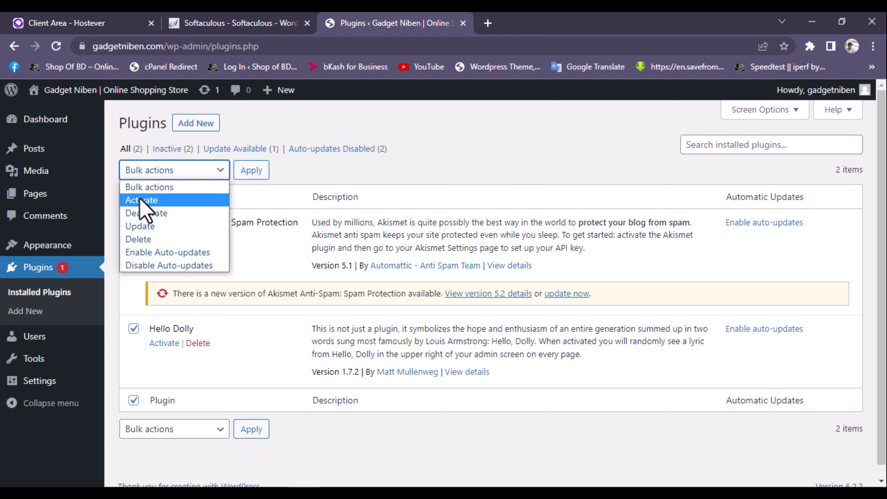
{"action": "left_click", "coordinate": [146, 239]}
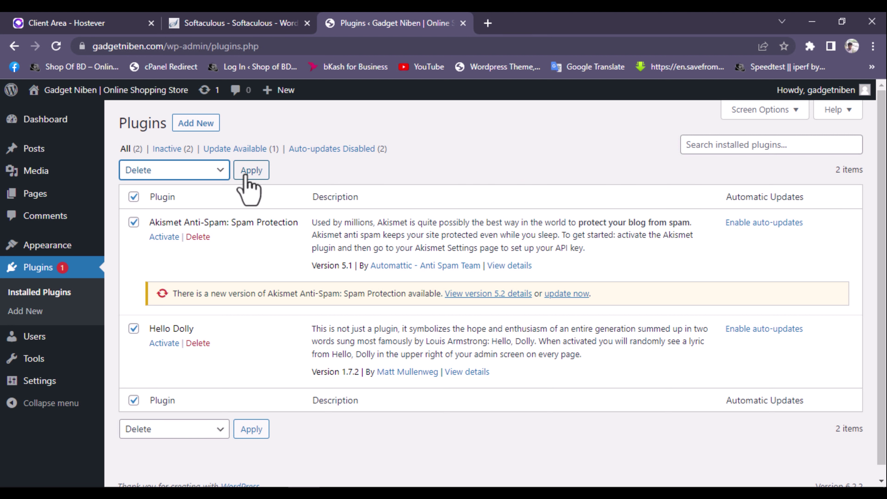
{"action": "left_click", "coordinate": [247, 173]}
{"action": "left_click", "coordinate": [490, 136]}
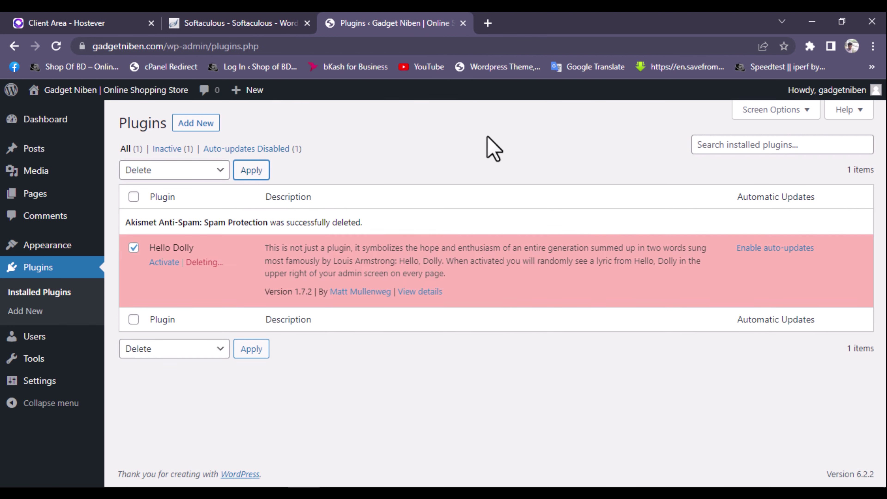
Move the Hello world! post to trash and empty the trash
{"action": "left_click", "coordinate": [34, 151]}
{"action": "left_click", "coordinate": [132, 197]}
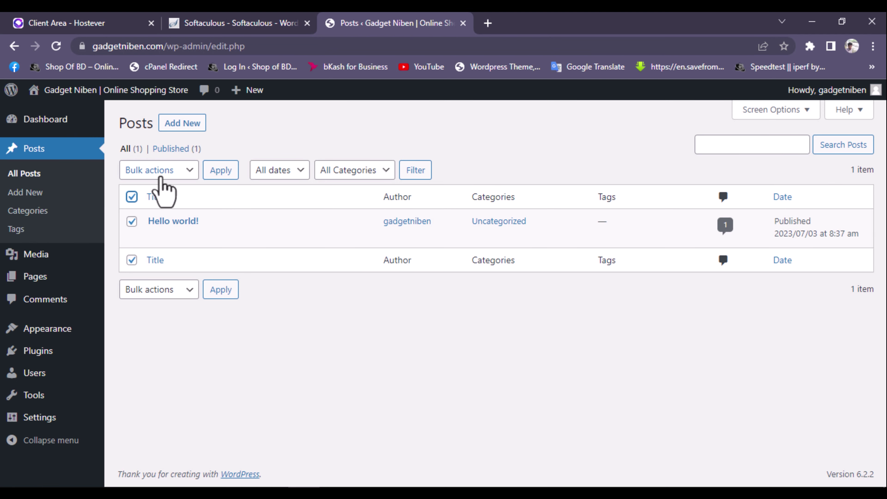
{"action": "left_click", "coordinate": [159, 171]}
{"action": "left_click", "coordinate": [168, 216]}
{"action": "left_click", "coordinate": [223, 171]}
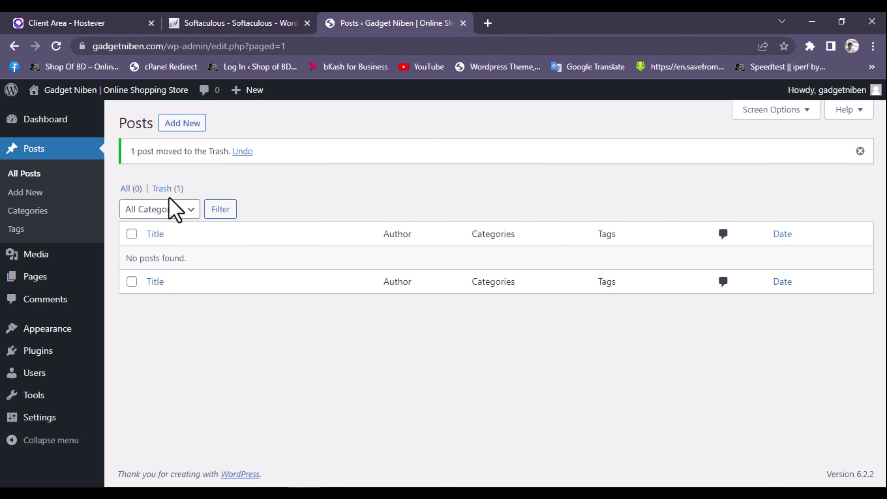
{"action": "left_click", "coordinate": [163, 188]}
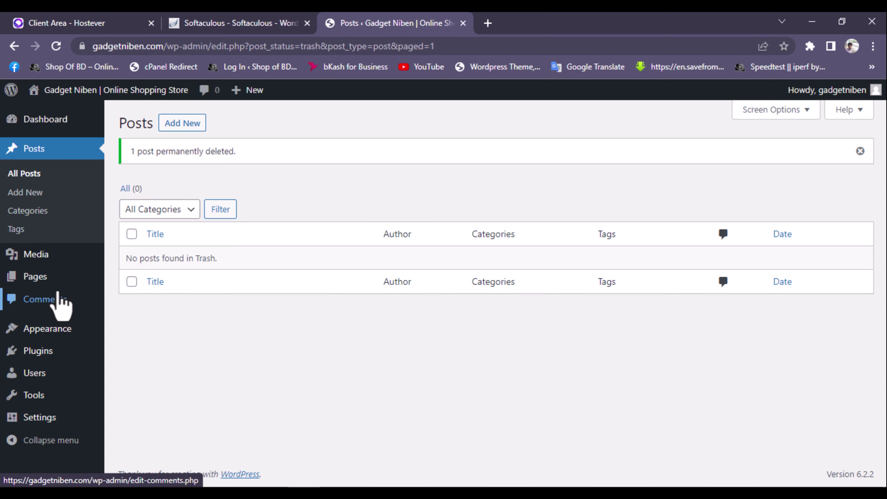
{"action": "left_click", "coordinate": [58, 295]}
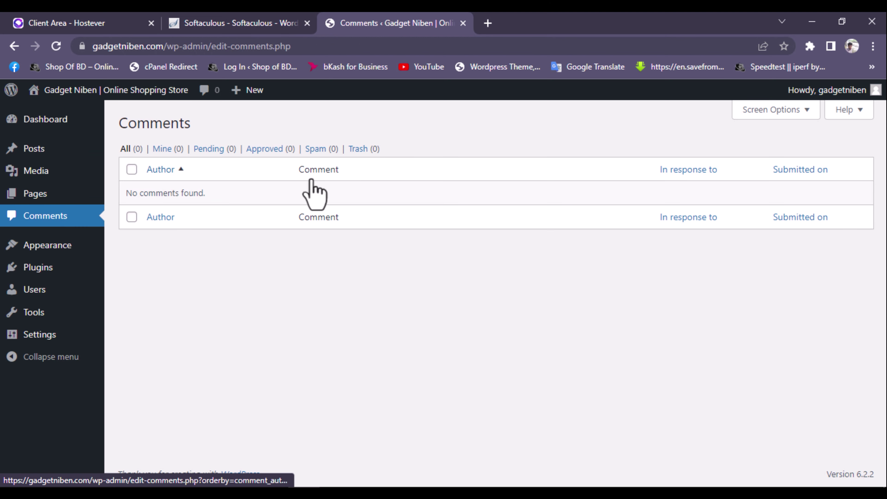
Delete the Twenty Twenty-One and Twenty Twenty-Two themes, leaving Twenty Twenty-Three active
{"action": "left_click", "coordinate": [62, 249]}
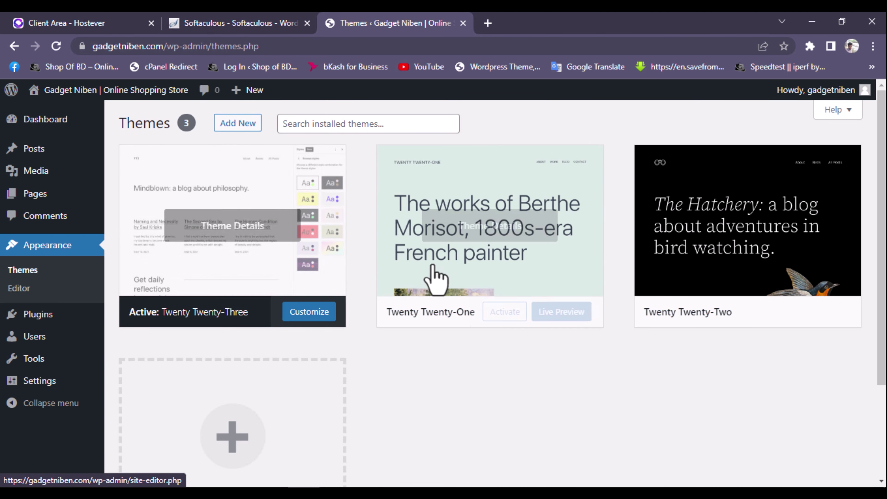
{"action": "left_click", "coordinate": [446, 262]}
{"action": "left_click", "coordinate": [840, 461]}
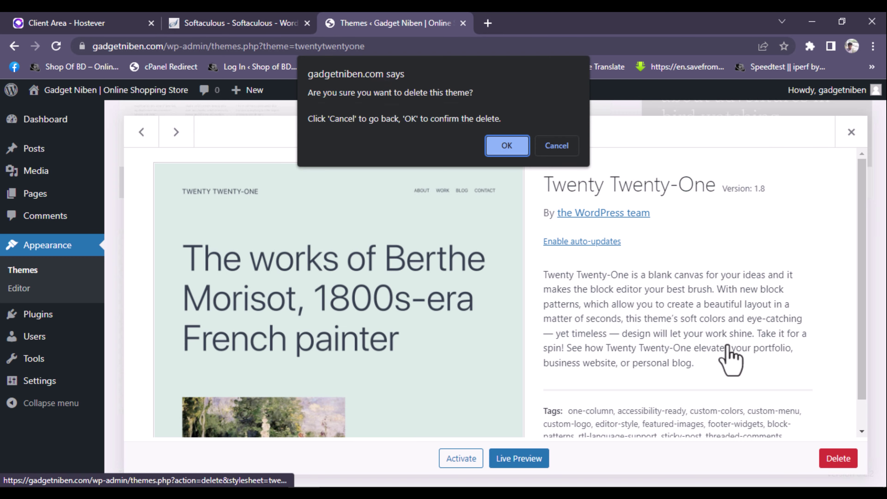
{"action": "left_click", "coordinate": [502, 156]}
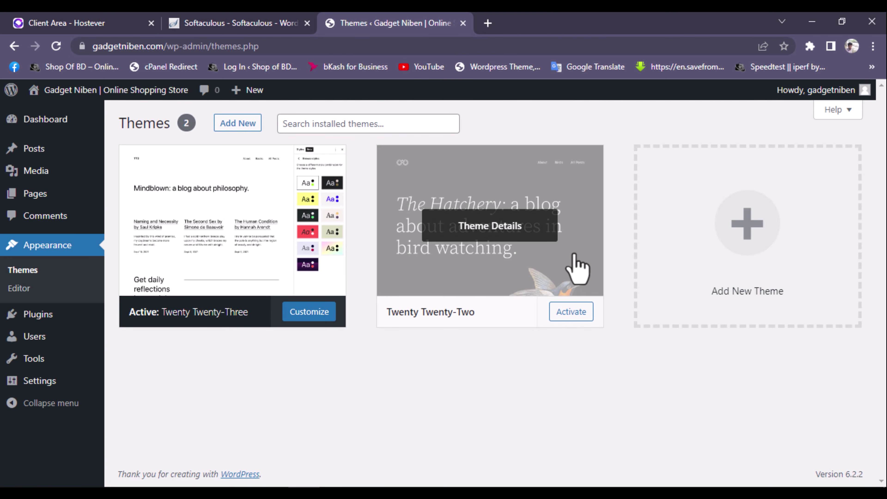
{"action": "left_click", "coordinate": [578, 268]}
{"action": "left_click", "coordinate": [834, 460]}
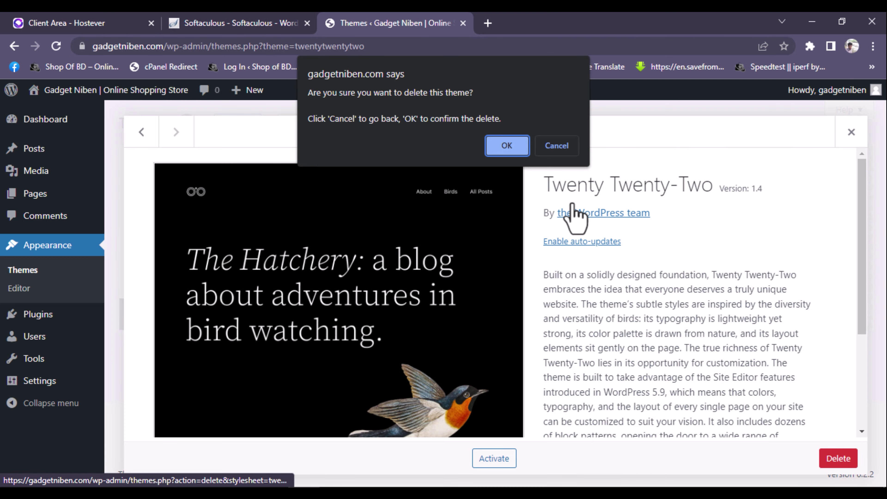
{"action": "left_click", "coordinate": [512, 146]}
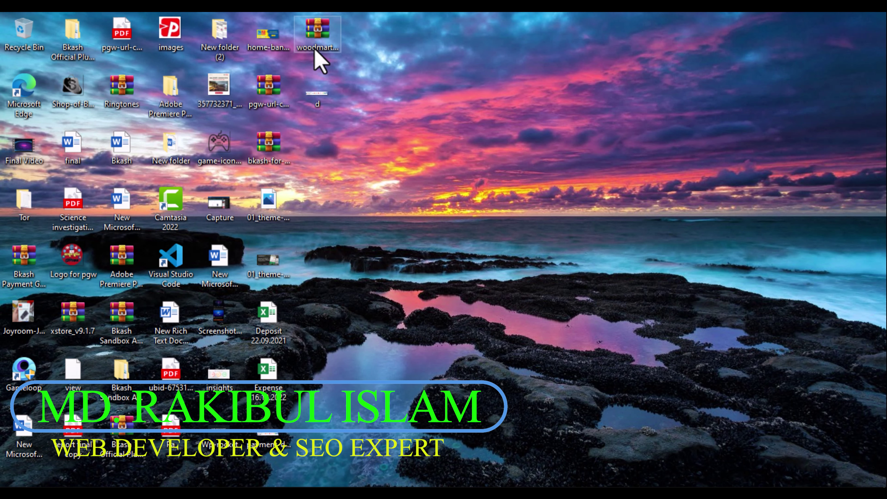
Extract the woodmart_v7.2.4 archive and open its WoodMart Theme folder containing woodmart.zip
{"action": "right_click", "coordinate": [315, 47]}
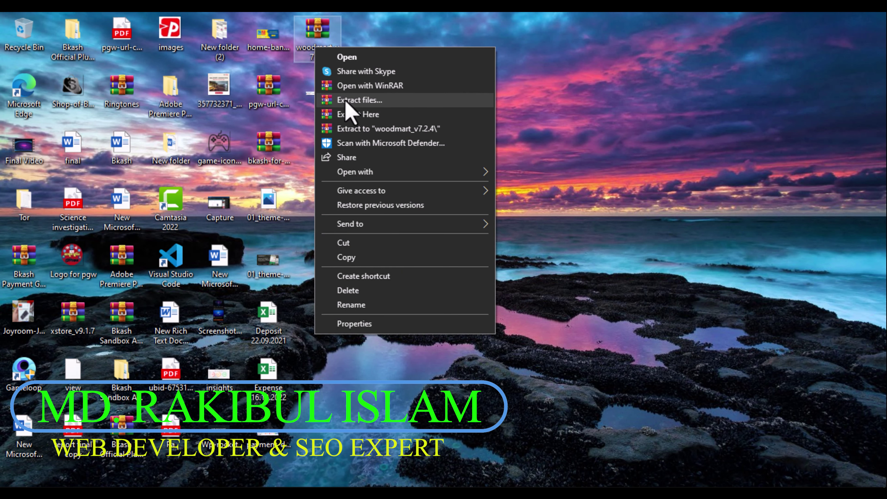
{"action": "left_click", "coordinate": [359, 100]}
{"action": "left_click", "coordinate": [469, 401]}
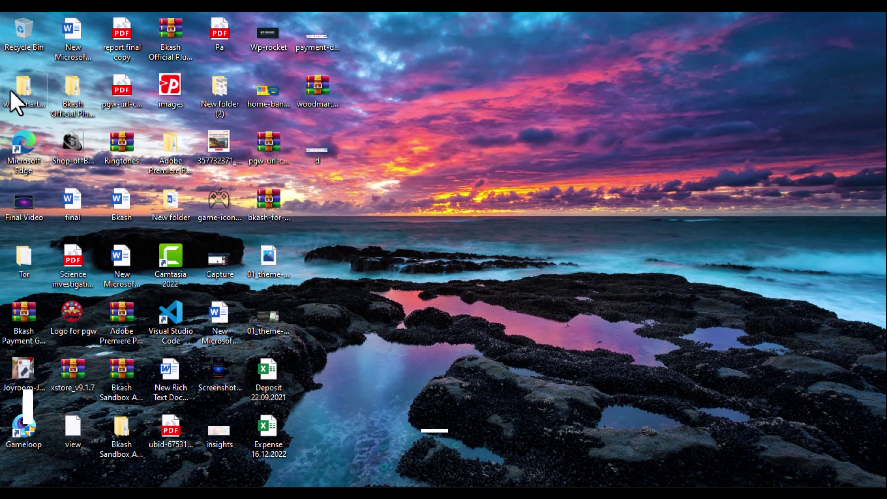
{"action": "double_click", "coordinate": [12, 91]}
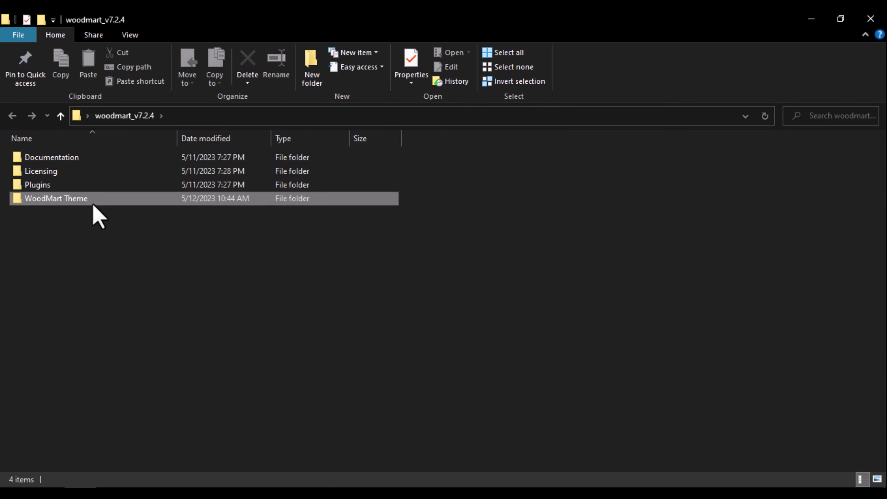
{"action": "double_click", "coordinate": [92, 204]}
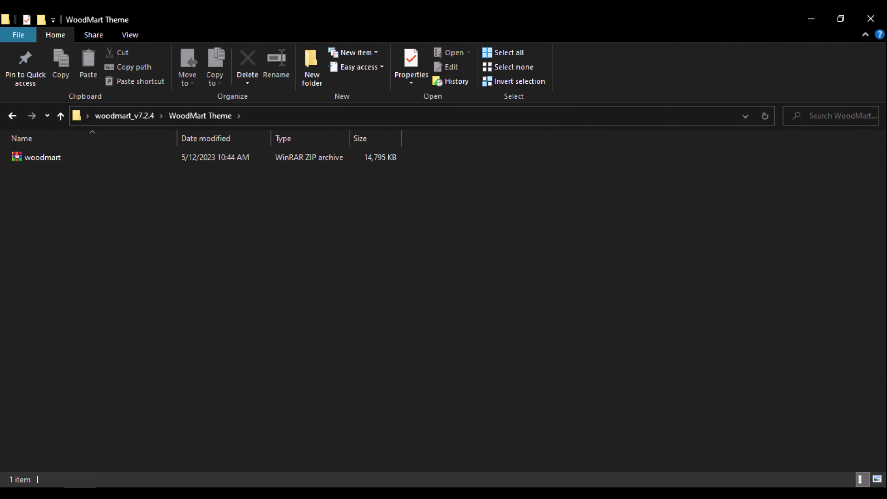
{"action": "key", "text": "alt+Tab"}
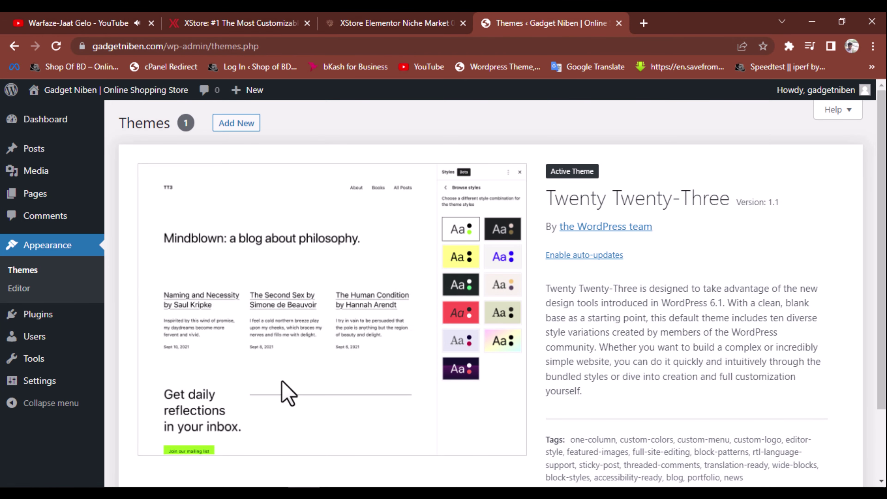
Upload woodmart.zip from woodmart_v7.2.4\WoodMart Theme, install it, and activate WoodMart
{"action": "left_click", "coordinate": [230, 129]}
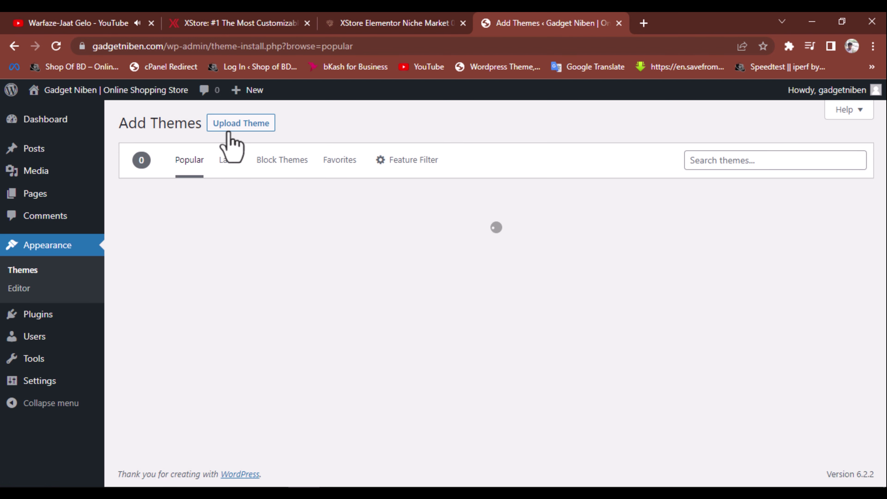
{"action": "left_click", "coordinate": [229, 133]}
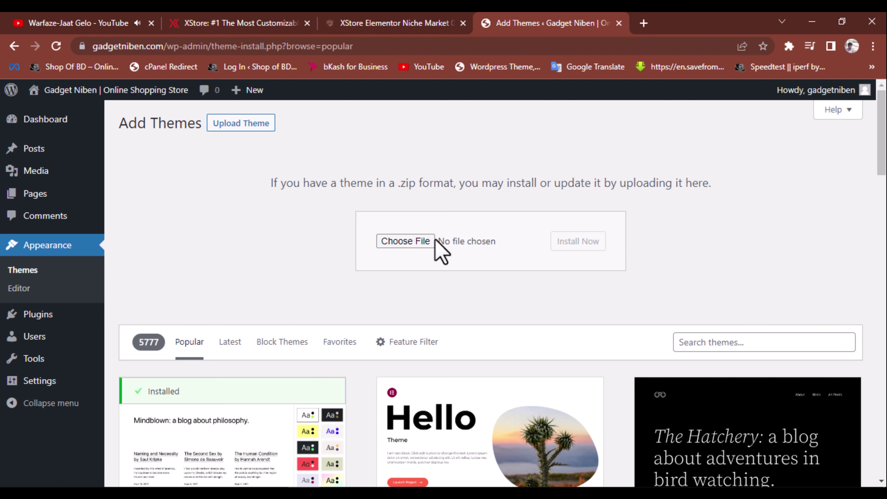
{"action": "left_click", "coordinate": [433, 241]}
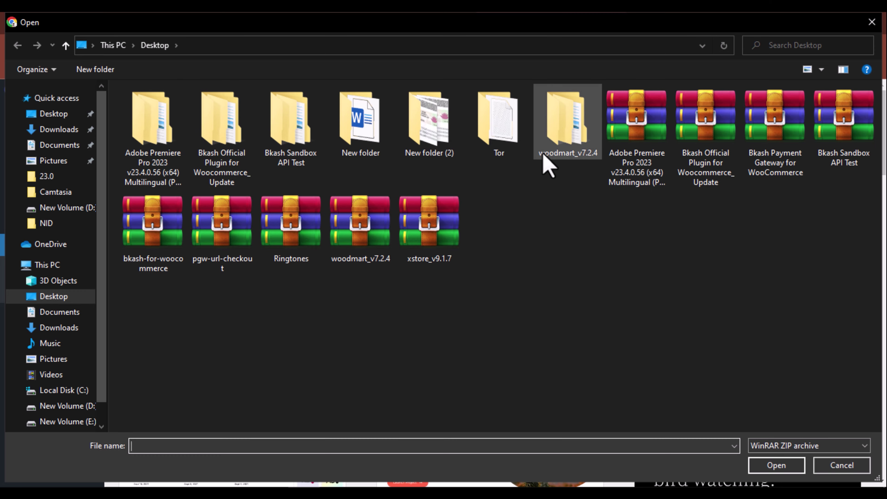
{"action": "double_click", "coordinate": [543, 155]}
{"action": "double_click", "coordinate": [198, 150]}
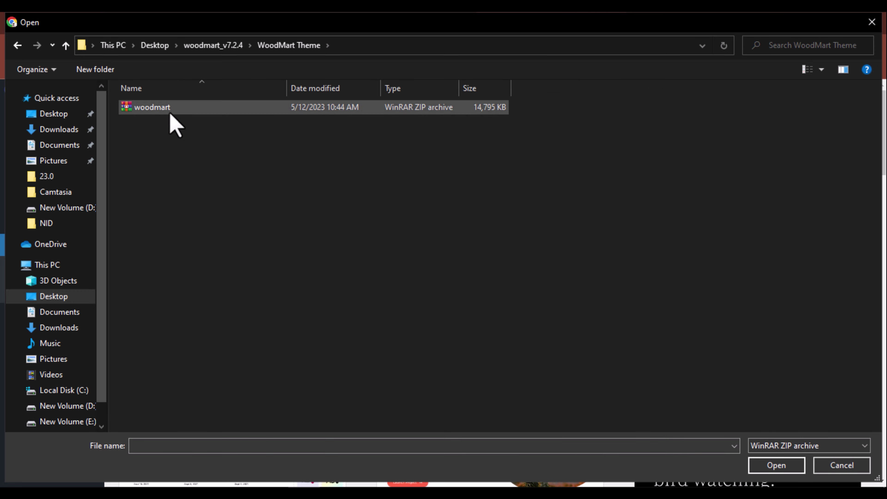
{"action": "left_click", "coordinate": [169, 111]}
{"action": "left_click", "coordinate": [758, 461]}
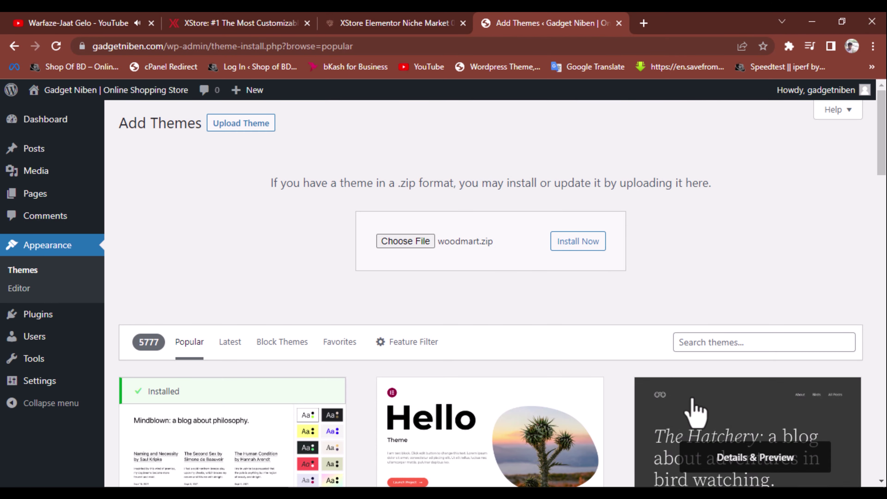
{"action": "left_click", "coordinate": [574, 242]}
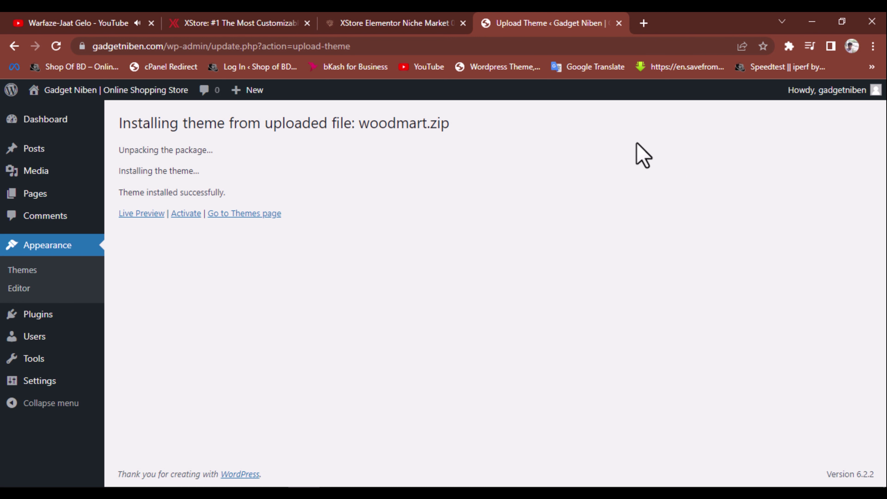
{"action": "left_click", "coordinate": [198, 220]}
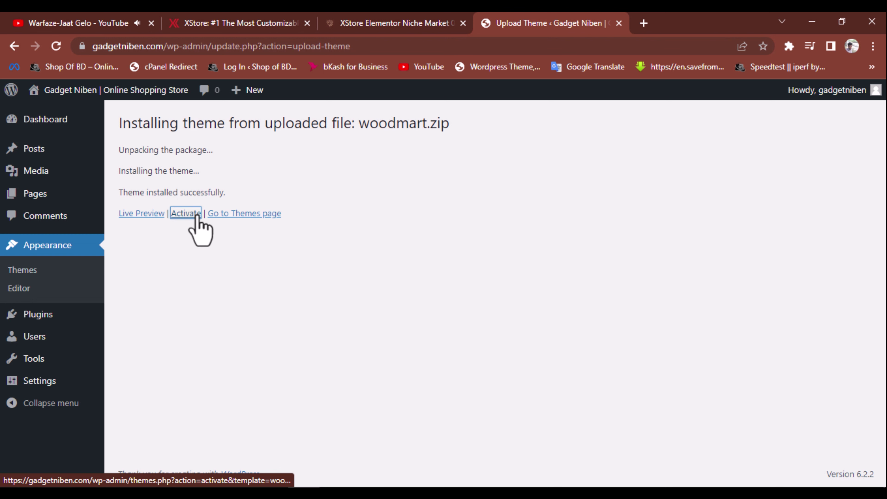
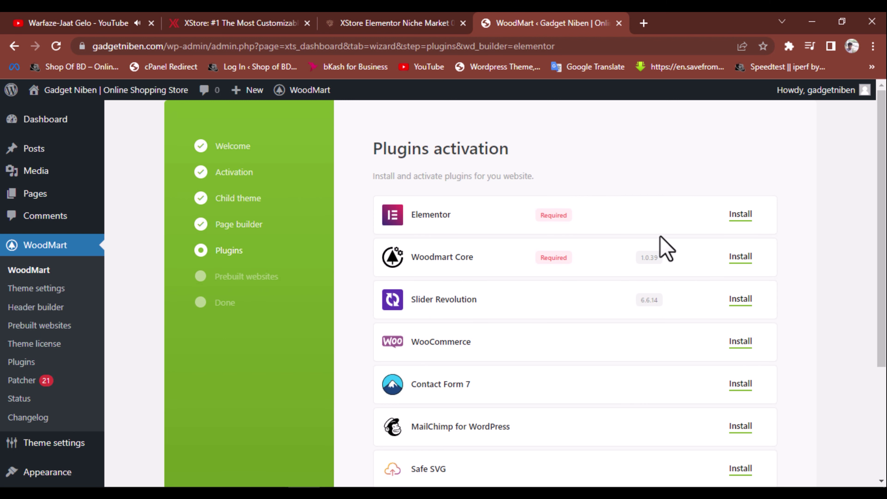
Install and activate every recommended WoodMart plugin at once and confirm they are all active
{"action": "scroll", "coordinate": [712, 341], "scroll_direction": "down", "scroll_amount": 4}
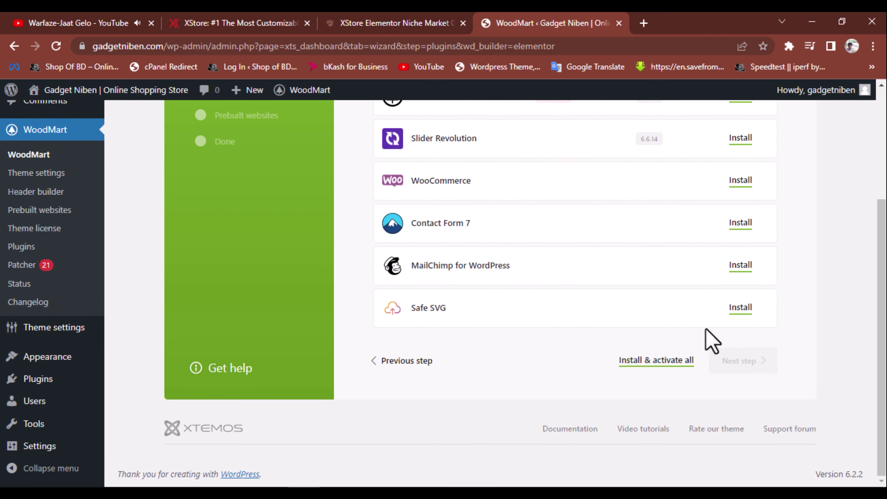
{"action": "left_click", "coordinate": [676, 363]}
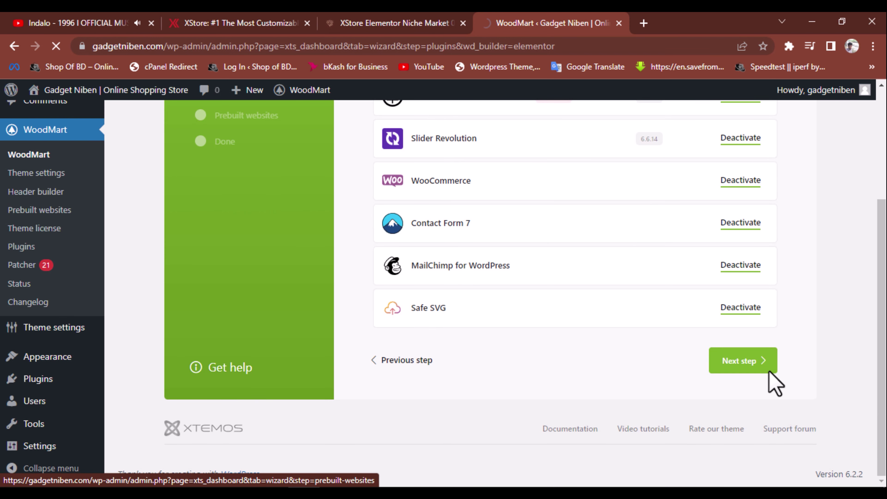
{"action": "scroll", "coordinate": [703, 361], "scroll_direction": "up", "scroll_amount": 2}
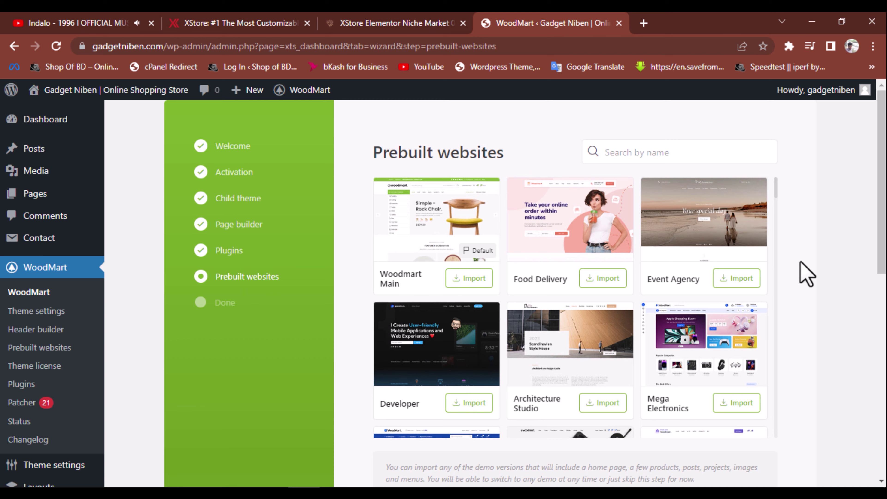
{"action": "scroll", "coordinate": [802, 272], "scroll_direction": "down", "scroll_amount": 5}
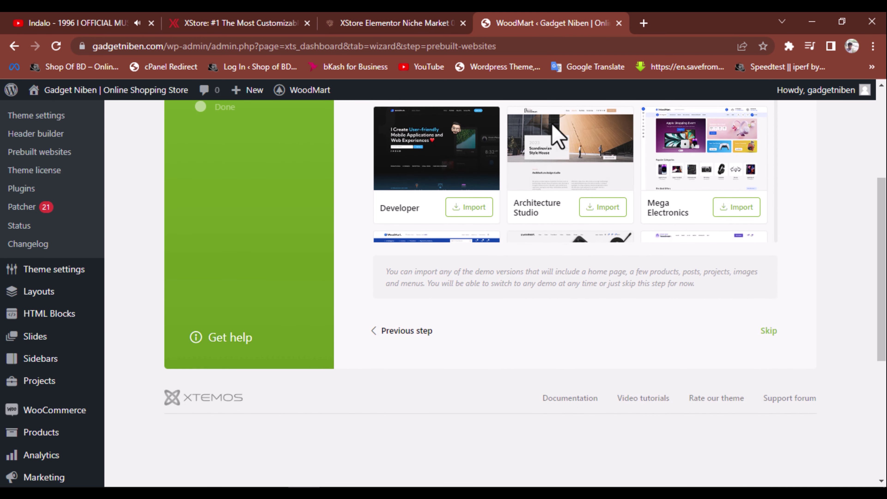
{"action": "scroll", "coordinate": [551, 124], "scroll_direction": "down", "scroll_amount": 2}
{"action": "scroll", "coordinate": [876, 259], "scroll_direction": "up", "scroll_amount": 4}
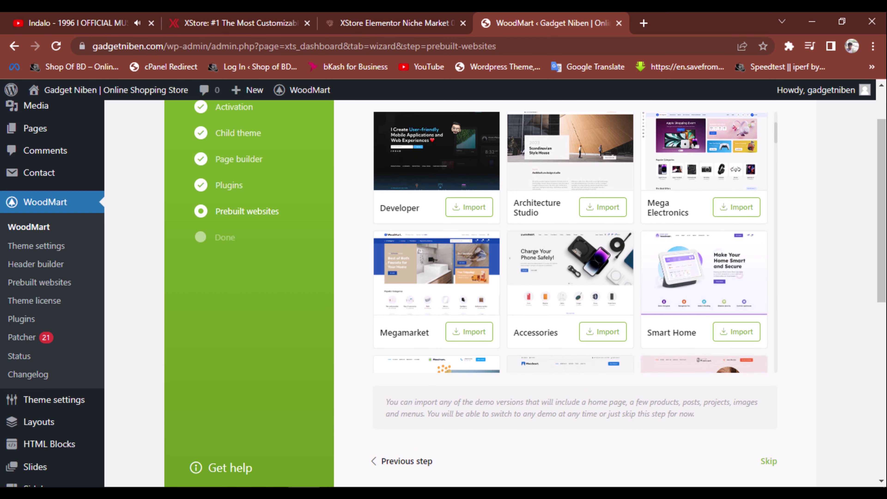
{"action": "left_click", "coordinate": [696, 158]}
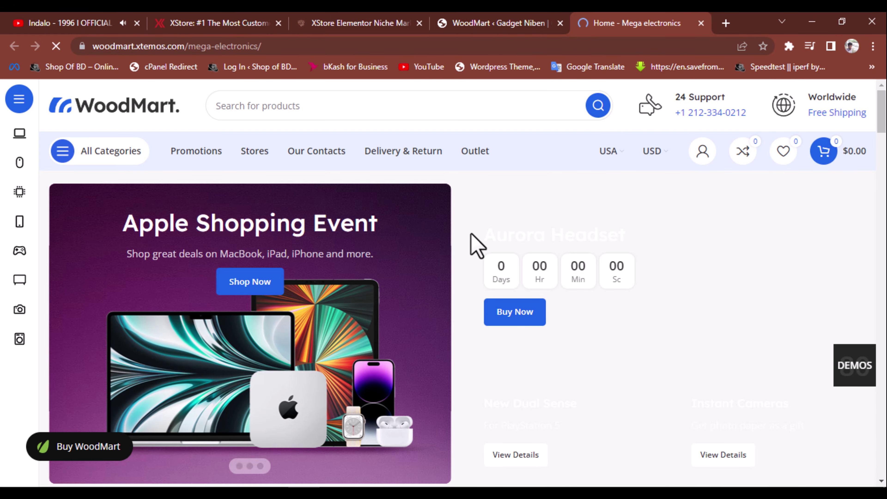
{"action": "mouse_move", "coordinate": [39, 232]}
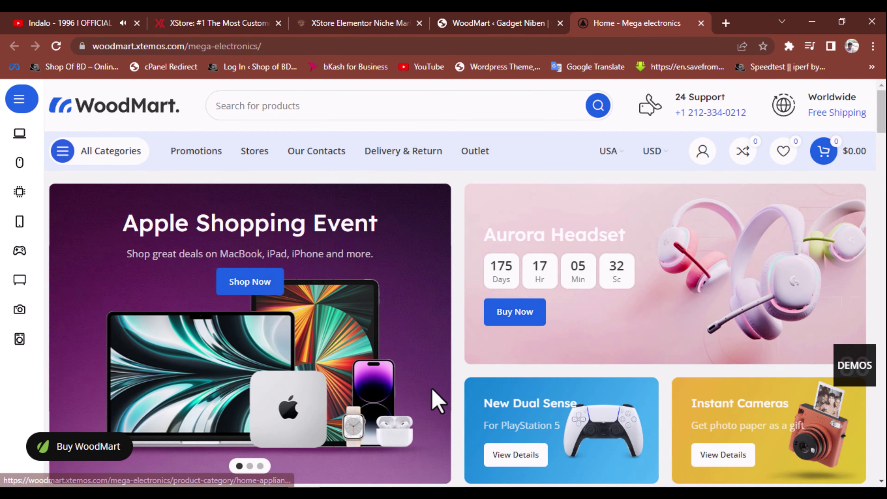
{"action": "scroll", "coordinate": [433, 294], "scroll_direction": "down", "scroll_amount": 6}
{"action": "scroll", "coordinate": [412, 305], "scroll_direction": "down", "scroll_amount": 10}
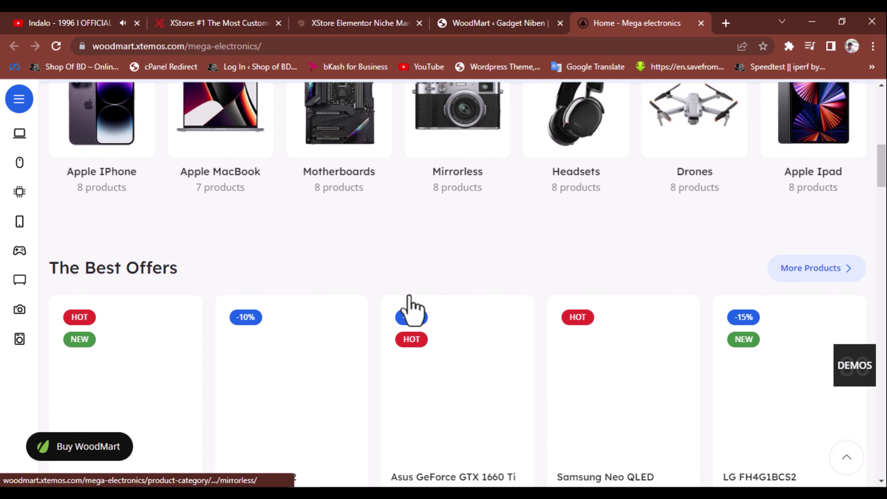
{"action": "scroll", "coordinate": [412, 306], "scroll_direction": "down", "scroll_amount": 20}
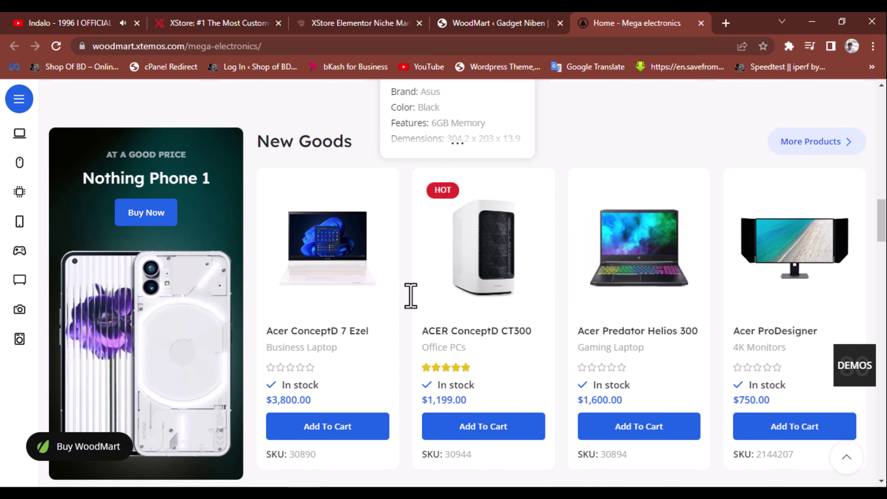
{"action": "scroll", "coordinate": [409, 297], "scroll_direction": "down", "scroll_amount": 15}
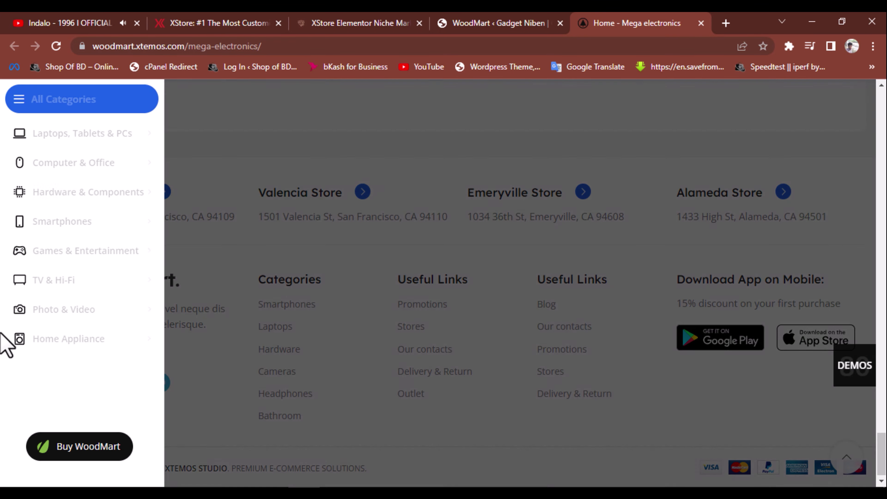
{"action": "scroll", "coordinate": [677, 269], "scroll_direction": "up", "scroll_amount": 15}
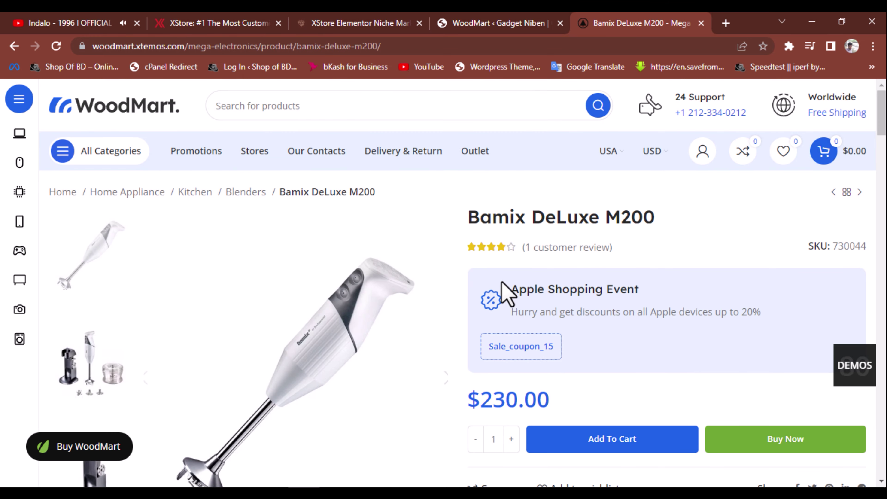
{"action": "scroll", "coordinate": [477, 292], "scroll_direction": "down", "scroll_amount": 10}
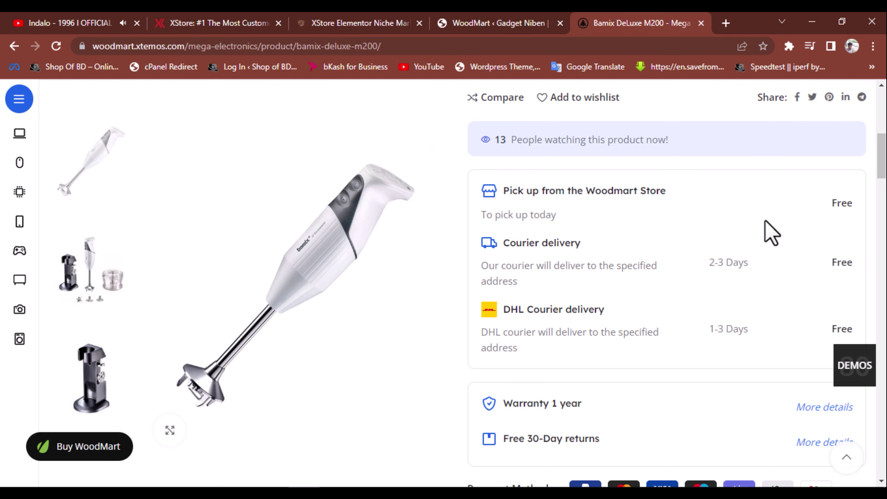
{"action": "scroll", "coordinate": [633, 296], "scroll_direction": "down", "scroll_amount": 3}
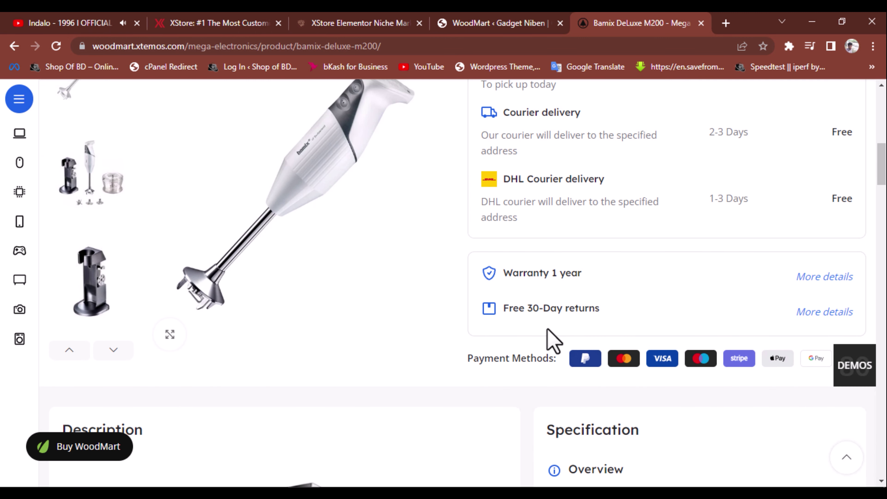
{"action": "scroll", "coordinate": [504, 357], "scroll_direction": "down", "scroll_amount": 6}
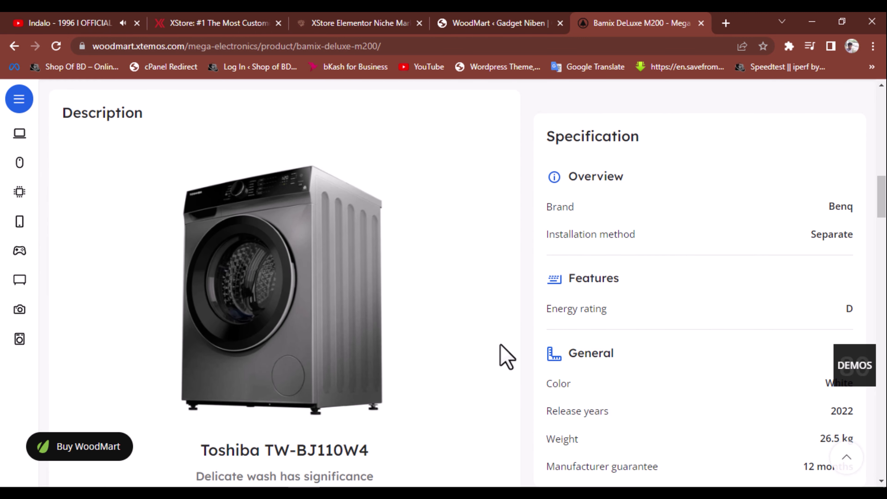
{"action": "scroll", "coordinate": [650, 291], "scroll_direction": "down", "scroll_amount": 15}
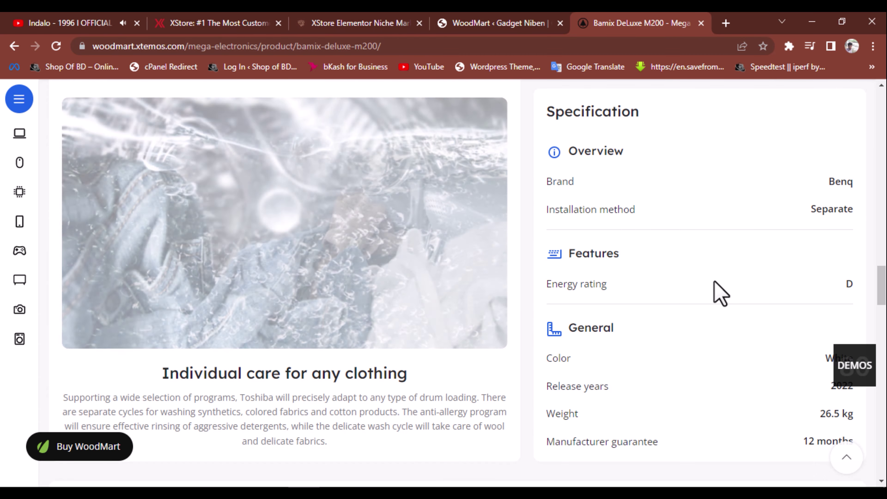
{"action": "scroll", "coordinate": [718, 290], "scroll_direction": "down", "scroll_amount": 17}
{"action": "scroll", "coordinate": [719, 296], "scroll_direction": "up", "scroll_amount": 4}
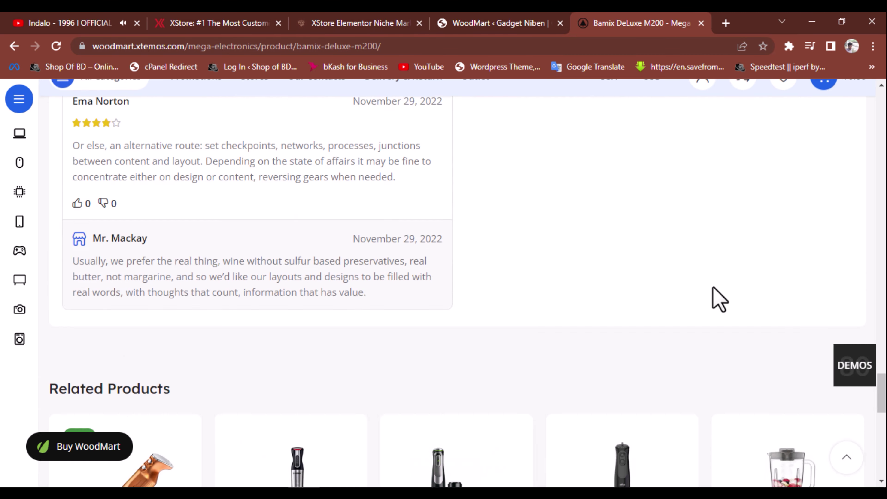
{"action": "scroll", "coordinate": [718, 299], "scroll_direction": "down", "scroll_amount": 9}
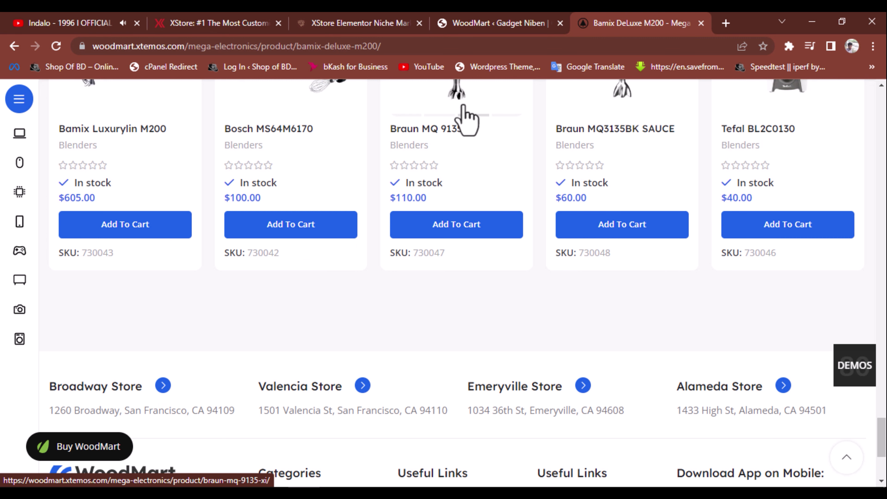
{"action": "left_click", "coordinate": [461, 128]}
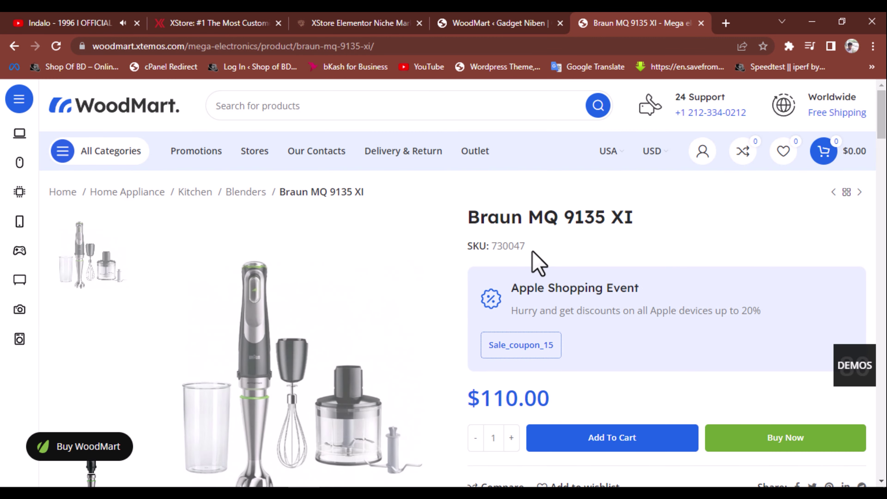
{"action": "scroll", "coordinate": [533, 256], "scroll_direction": "down", "scroll_amount": 5}
{"action": "scroll", "coordinate": [536, 262], "scroll_direction": "down", "scroll_amount": 3}
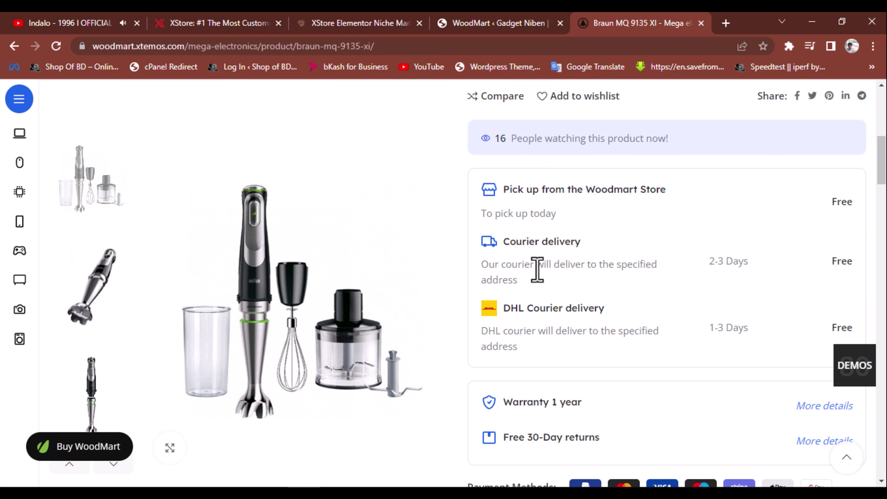
{"action": "scroll", "coordinate": [627, 223], "scroll_direction": "down", "scroll_amount": 7}
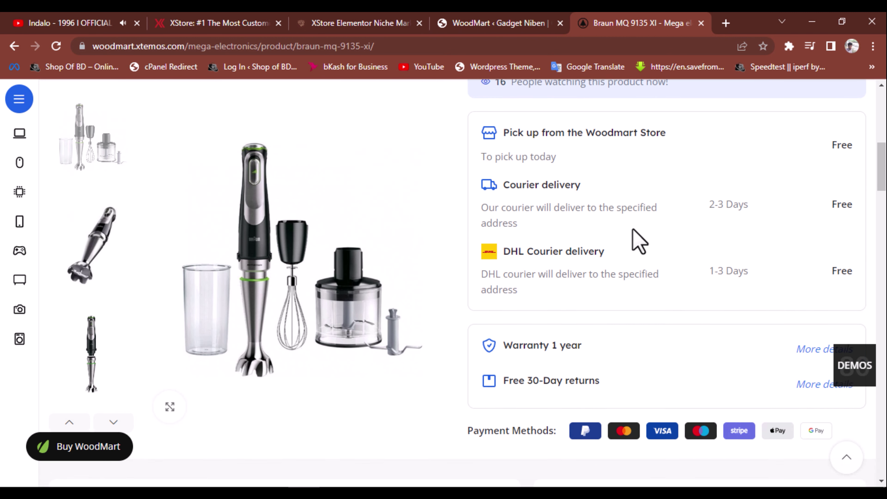
{"action": "scroll", "coordinate": [634, 231], "scroll_direction": "down", "scroll_amount": 10}
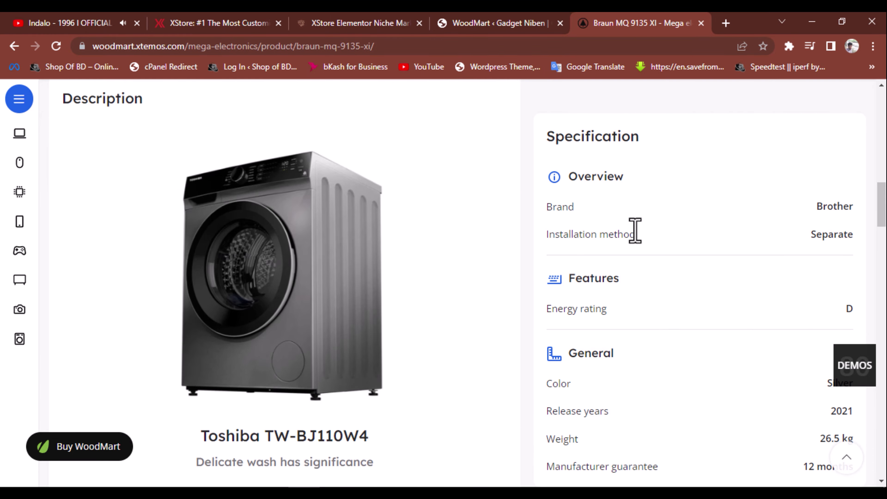
{"action": "scroll", "coordinate": [543, 190], "scroll_direction": "down", "scroll_amount": 7}
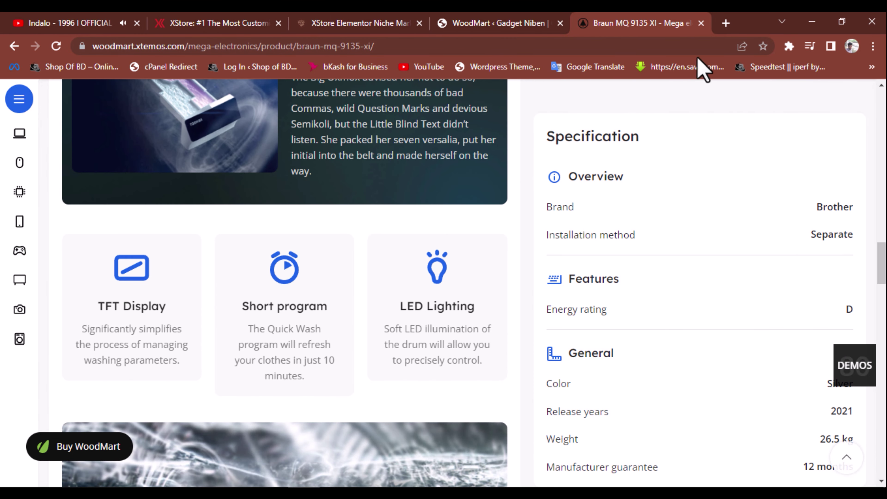
{"action": "left_click", "coordinate": [701, 24]}
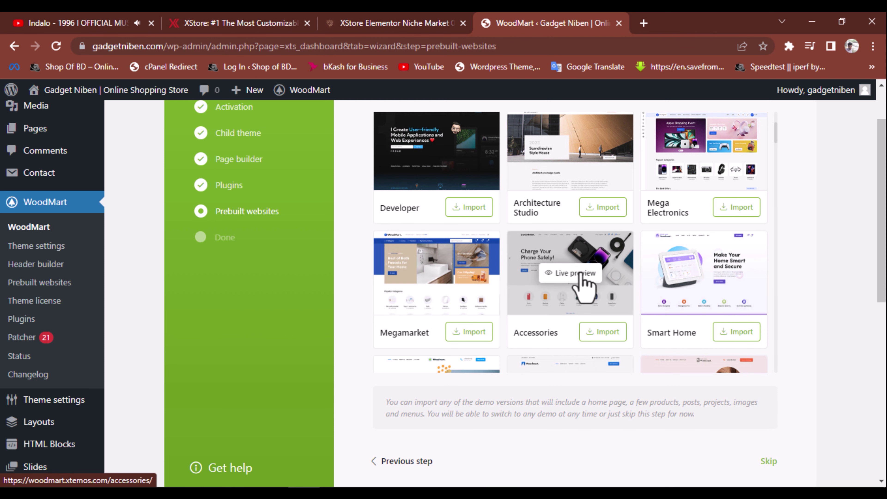
{"action": "left_click", "coordinate": [587, 279]}
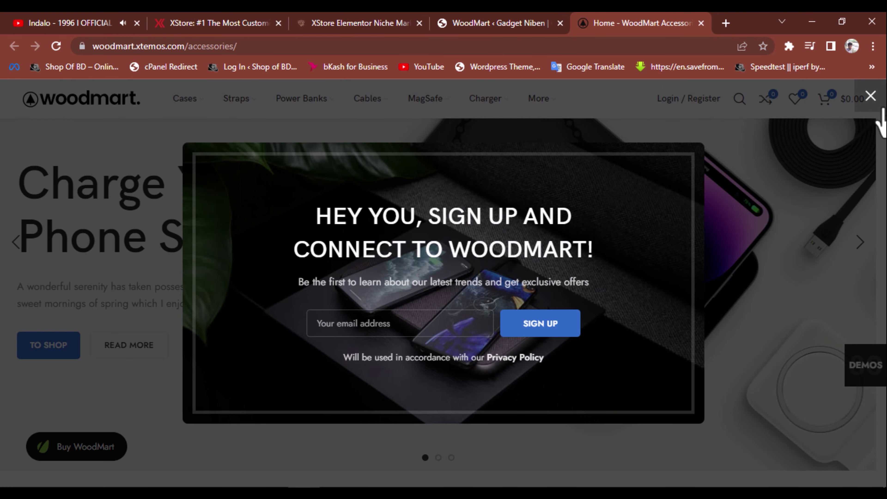
{"action": "left_click", "coordinate": [875, 105]}
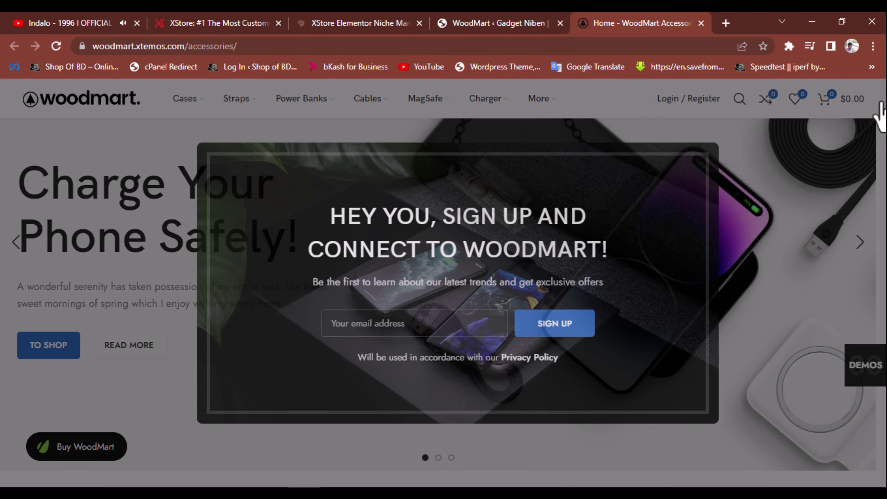
{"action": "scroll", "coordinate": [332, 291], "scroll_direction": "down", "scroll_amount": 8}
{"action": "scroll", "coordinate": [333, 291], "scroll_direction": "down", "scroll_amount": 12}
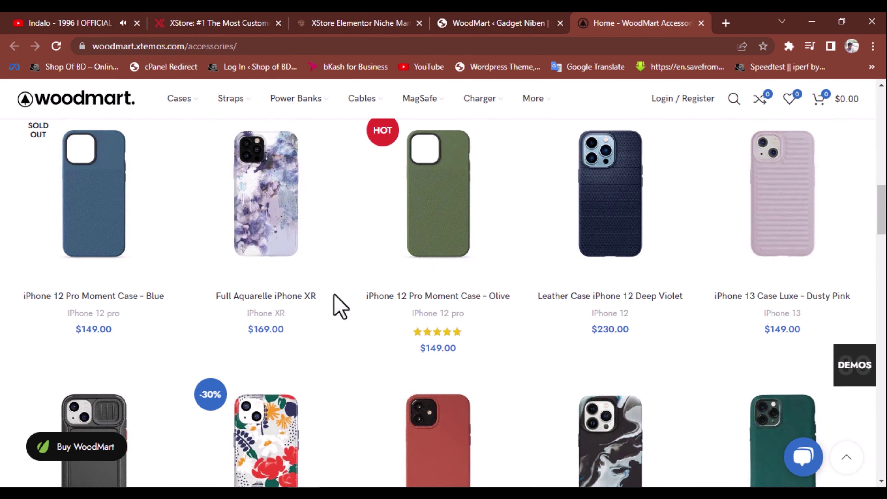
{"action": "scroll", "coordinate": [336, 309], "scroll_direction": "down", "scroll_amount": 15}
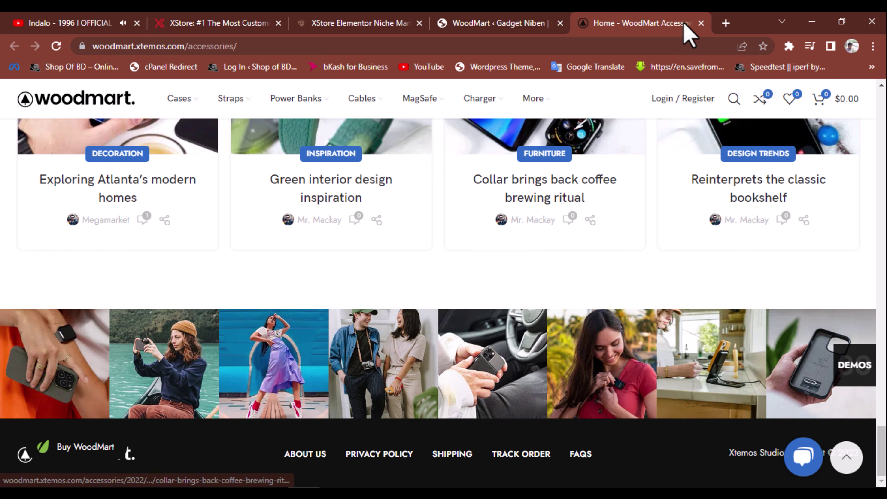
{"action": "left_click", "coordinate": [701, 24]}
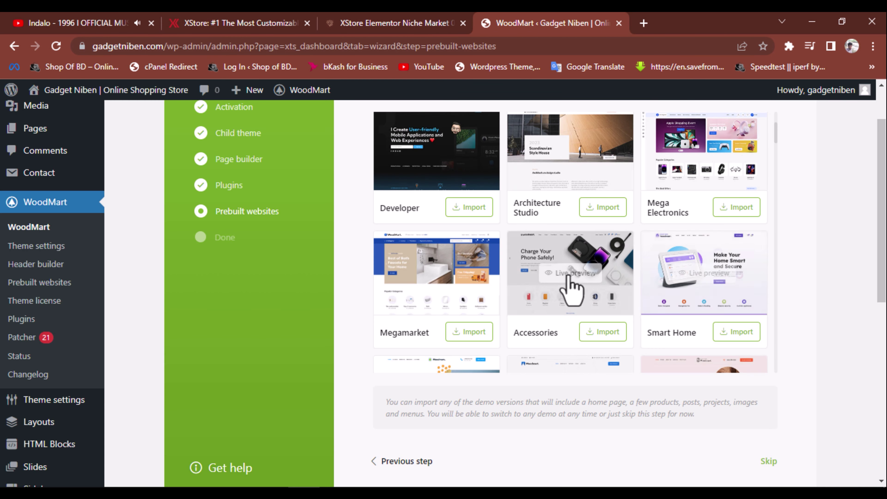
Find the Black Friday demo card and open its live preview in a new tab
{"action": "scroll", "coordinate": [570, 287], "scroll_direction": "down", "scroll_amount": 5}
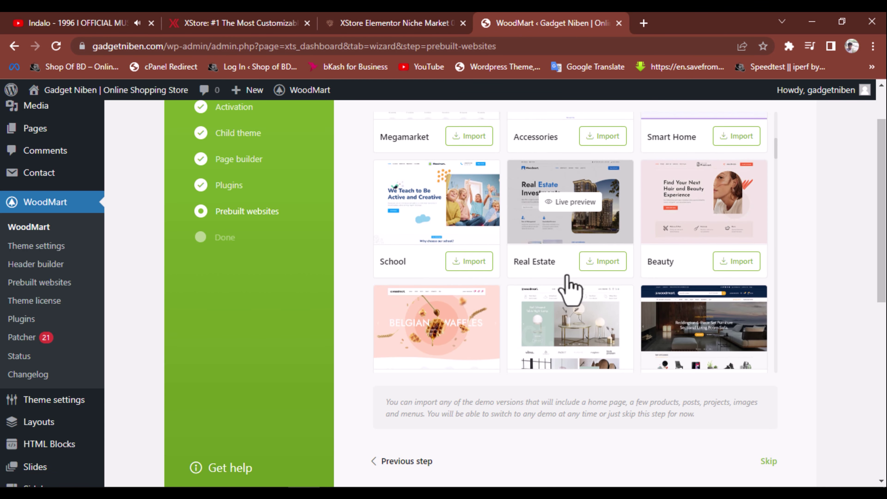
{"action": "scroll", "coordinate": [570, 287], "scroll_direction": "down", "scroll_amount": 2}
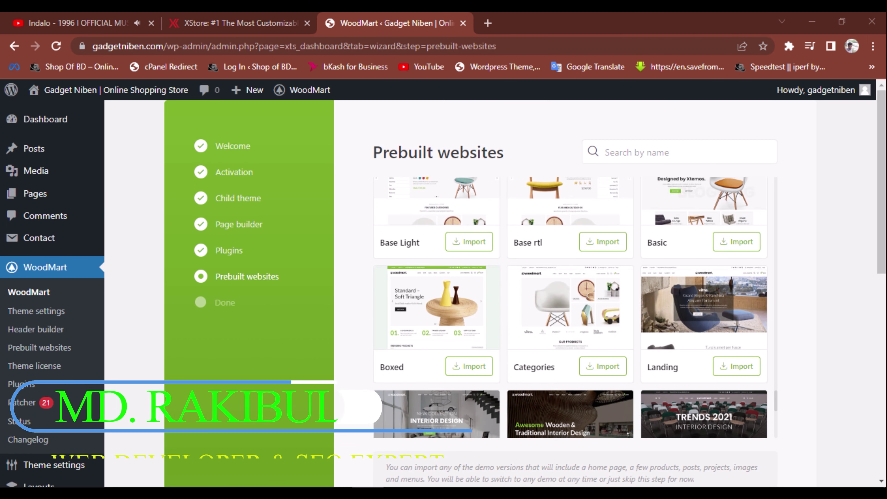
{"action": "scroll", "coordinate": [619, 301], "scroll_direction": "down", "scroll_amount": 10}
{"action": "scroll", "coordinate": [619, 301], "scroll_direction": "up", "scroll_amount": 5}
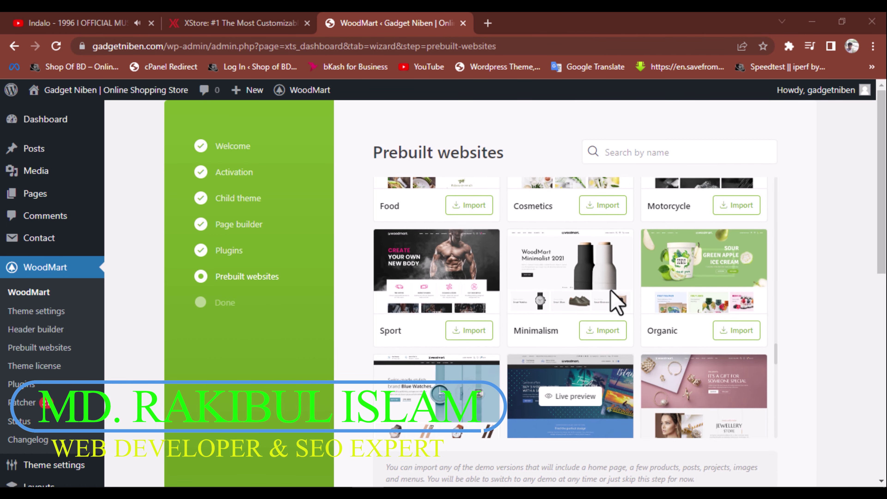
{"action": "scroll", "coordinate": [616, 301], "scroll_direction": "up", "scroll_amount": 10}
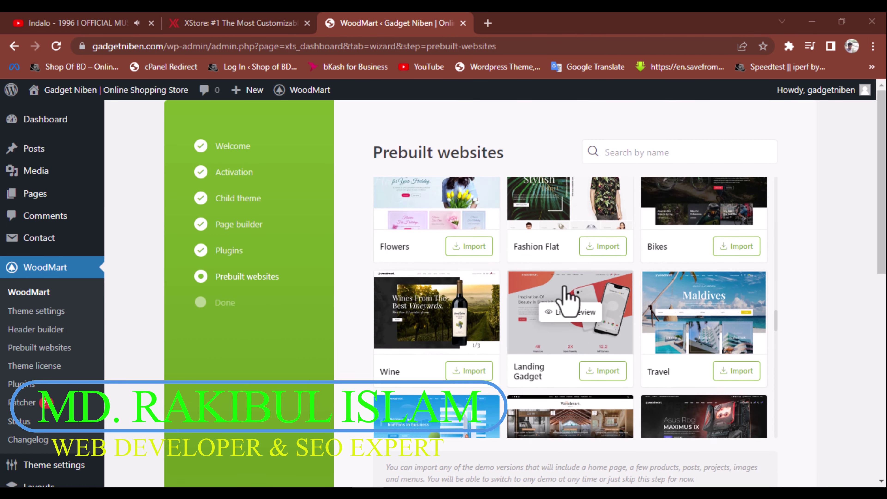
{"action": "scroll", "coordinate": [567, 297], "scroll_direction": "up", "scroll_amount": 5}
{"action": "scroll", "coordinate": [566, 326], "scroll_direction": "up", "scroll_amount": 6}
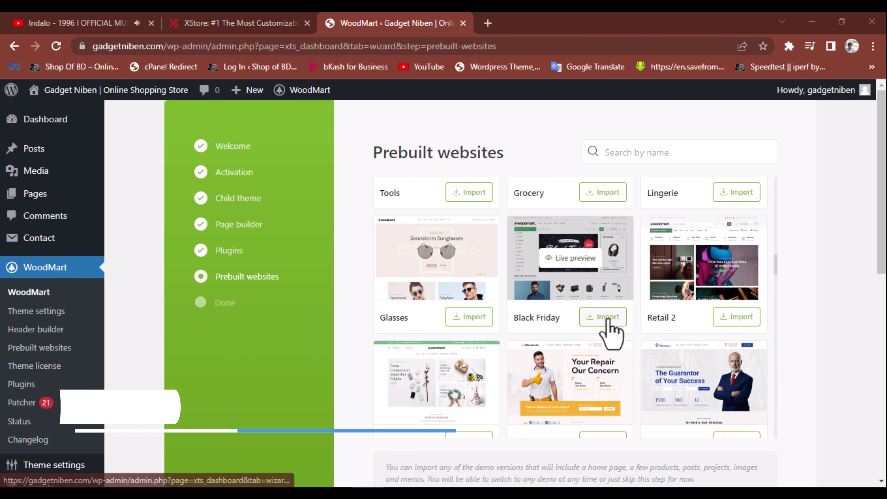
{"action": "left_click", "coordinate": [583, 266]}
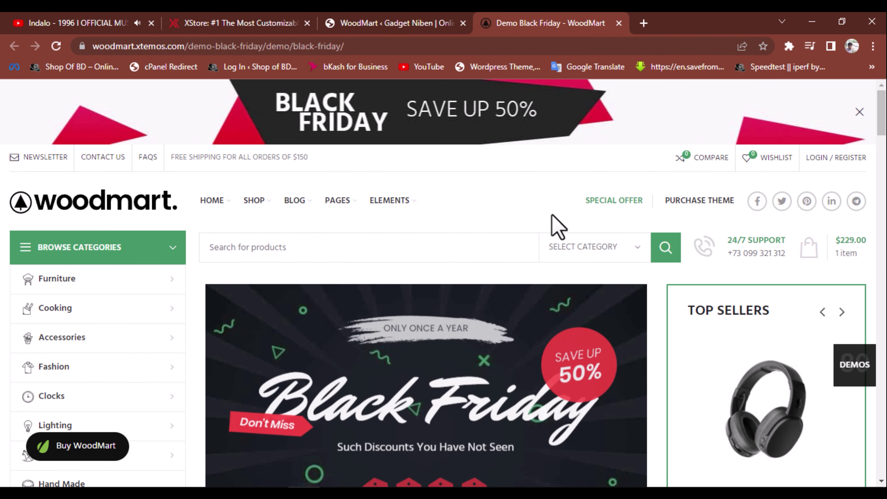
Browse the Black Friday demo home page and switch the hero banner to its third slide
{"action": "scroll", "coordinate": [439, 333], "scroll_direction": "down", "scroll_amount": 3}
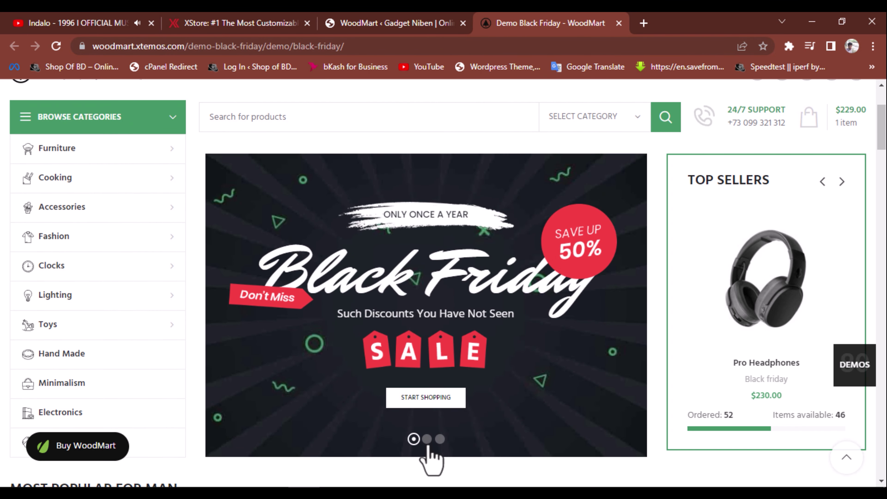
{"action": "left_click", "coordinate": [440, 439]}
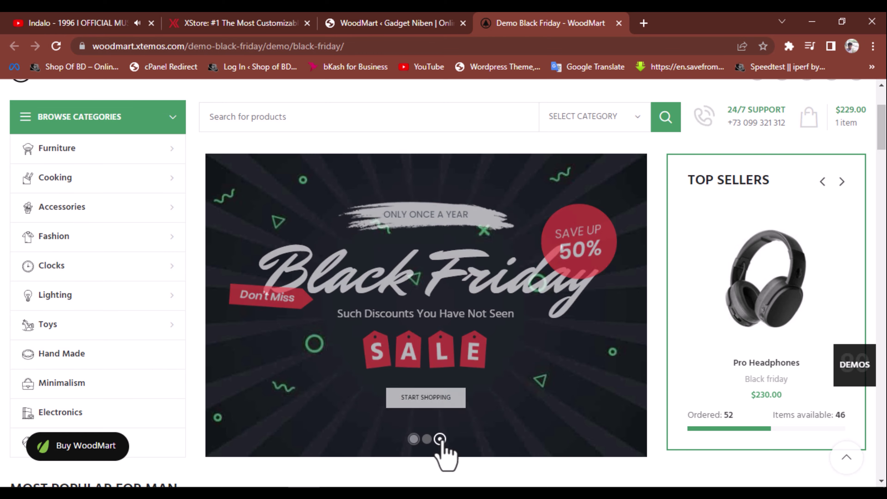
{"action": "scroll", "coordinate": [642, 297], "scroll_direction": "down", "scroll_amount": 5}
{"action": "scroll", "coordinate": [639, 297], "scroll_direction": "down", "scroll_amount": 15}
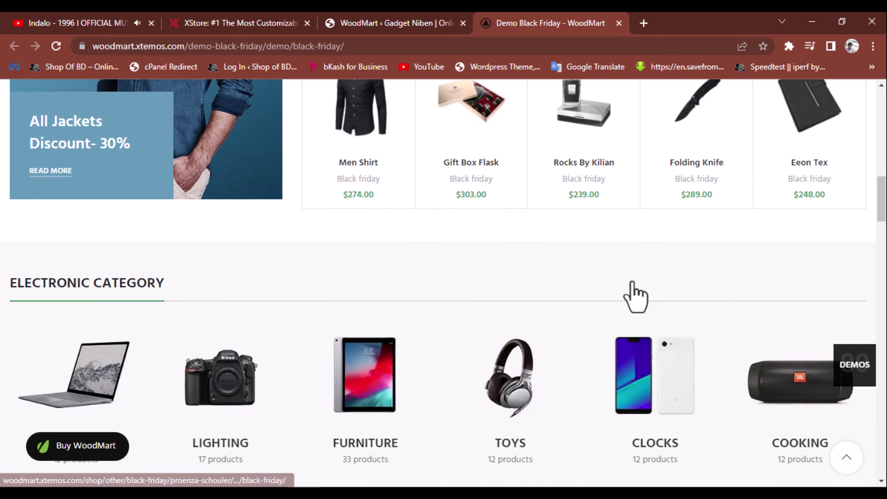
{"action": "scroll", "coordinate": [254, 334], "scroll_direction": "down", "scroll_amount": 20}
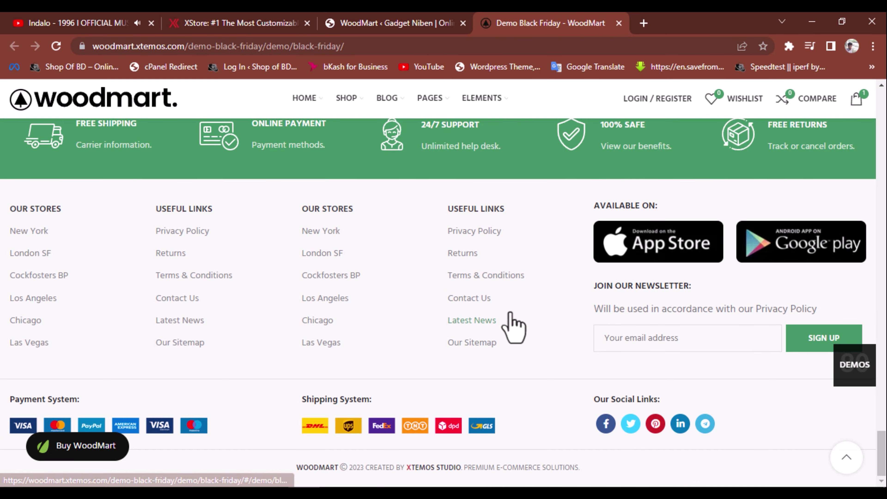
{"action": "scroll", "coordinate": [513, 321], "scroll_direction": "up", "scroll_amount": 10}
{"action": "scroll", "coordinate": [510, 312], "scroll_direction": "up", "scroll_amount": 10}
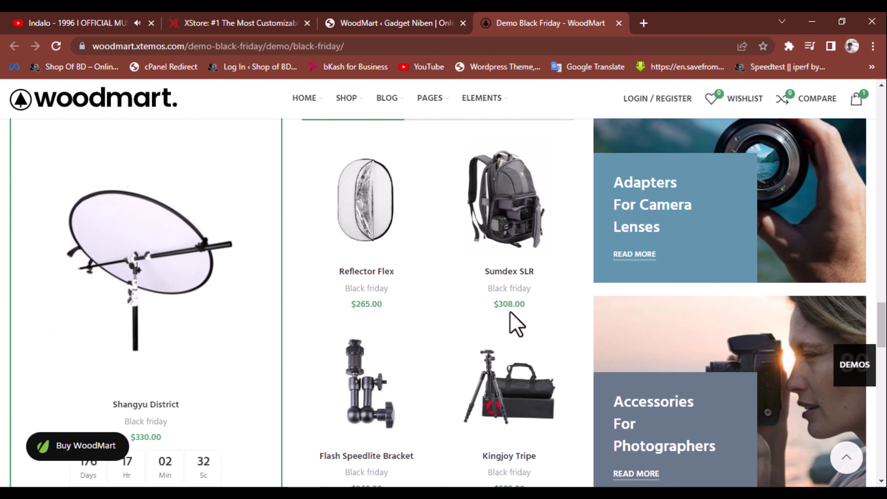
{"action": "scroll", "coordinate": [487, 233], "scroll_direction": "up", "scroll_amount": 5}
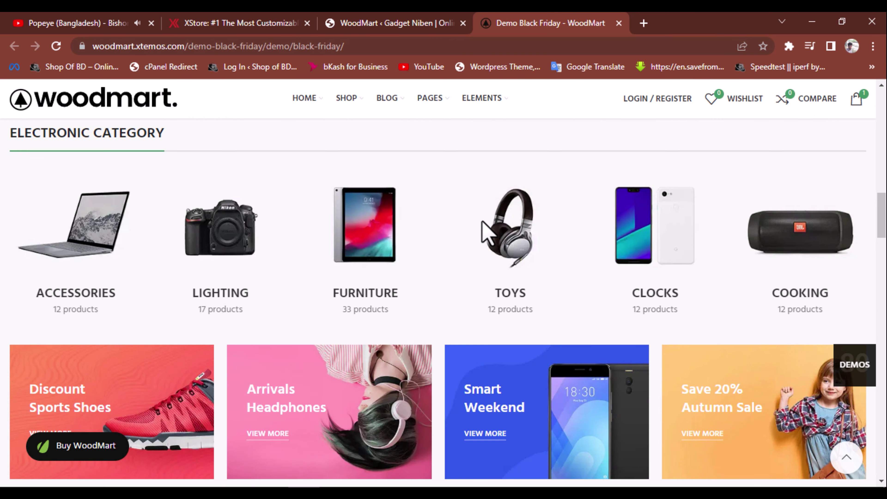
Browse the Furniture category and a product page, then return to the prebuilt websites tab
{"action": "left_click", "coordinate": [341, 248]}
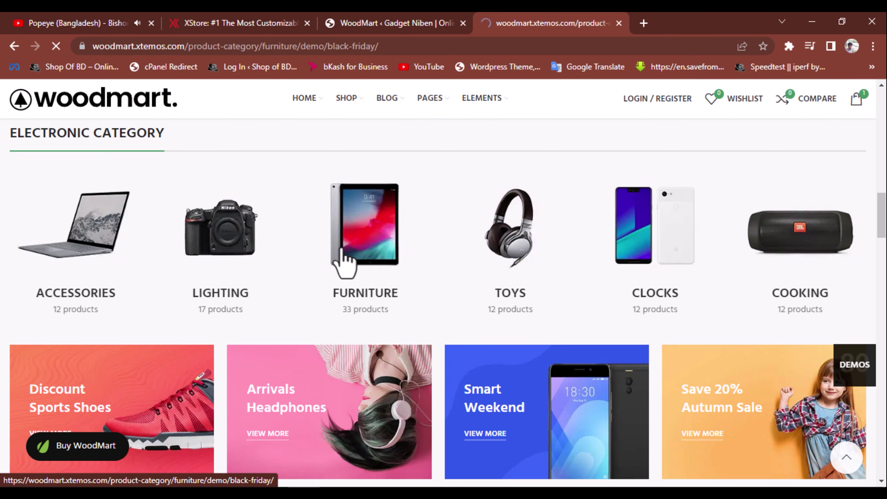
{"action": "scroll", "coordinate": [341, 258], "scroll_direction": "down", "scroll_amount": 7}
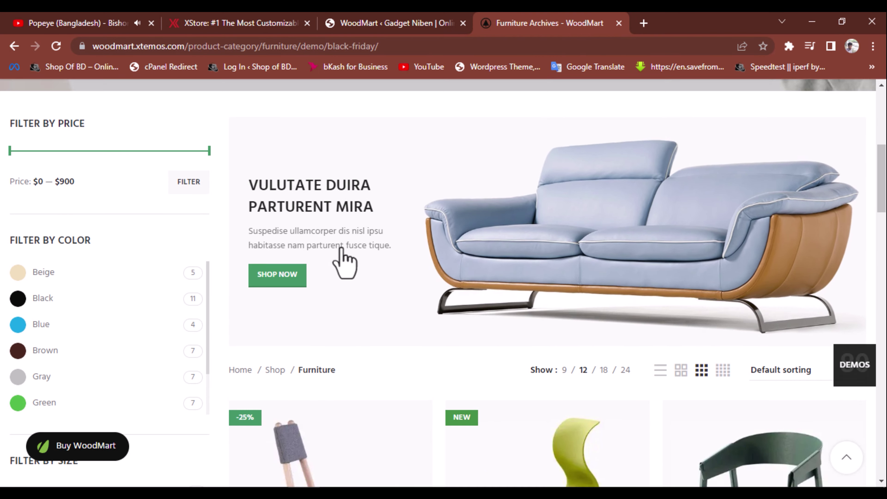
{"action": "scroll", "coordinate": [343, 262], "scroll_direction": "down", "scroll_amount": 7}
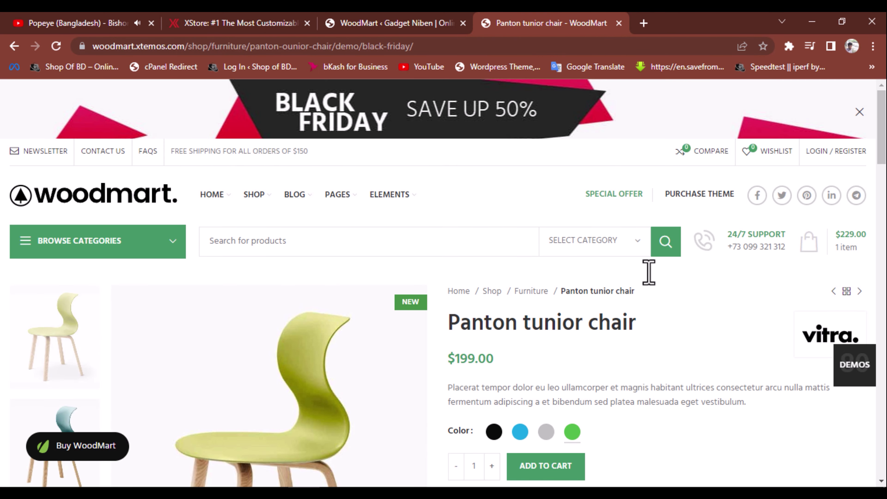
{"action": "scroll", "coordinate": [584, 284], "scroll_direction": "down", "scroll_amount": 9}
{"action": "scroll", "coordinate": [395, 401], "scroll_direction": "down", "scroll_amount": 20}
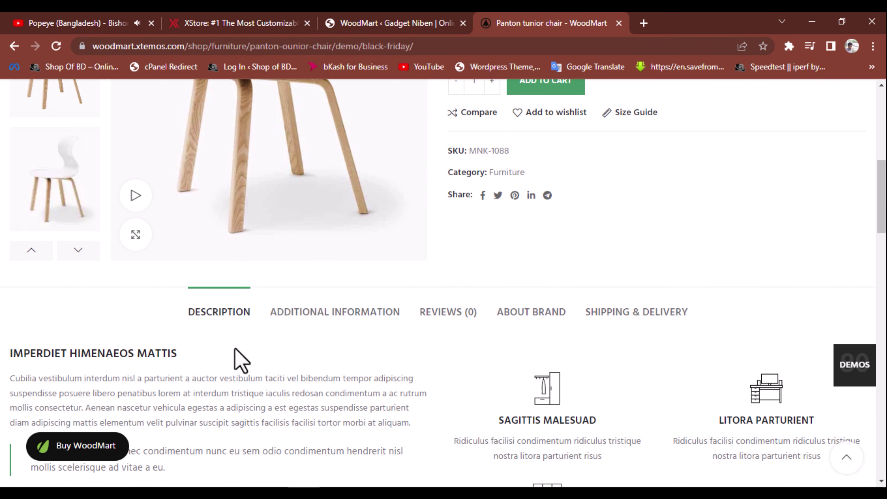
{"action": "scroll", "coordinate": [534, 348], "scroll_direction": "up", "scroll_amount": 20}
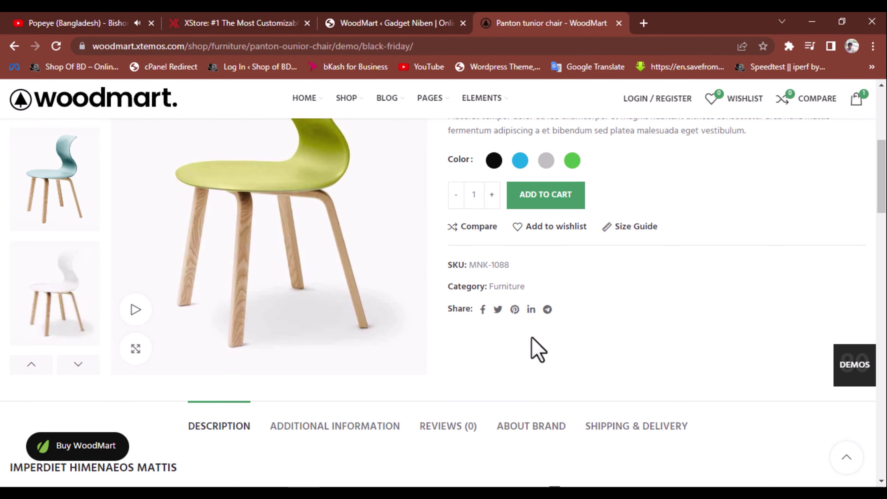
{"action": "left_click", "coordinate": [405, 15]}
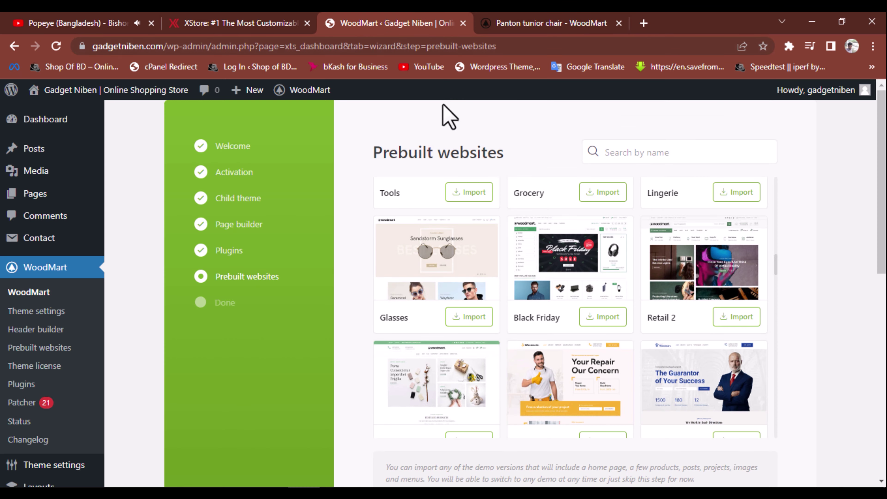
Import the Black Friday demo, close the preview tab, and continue to the final step
{"action": "left_click", "coordinate": [606, 323]}
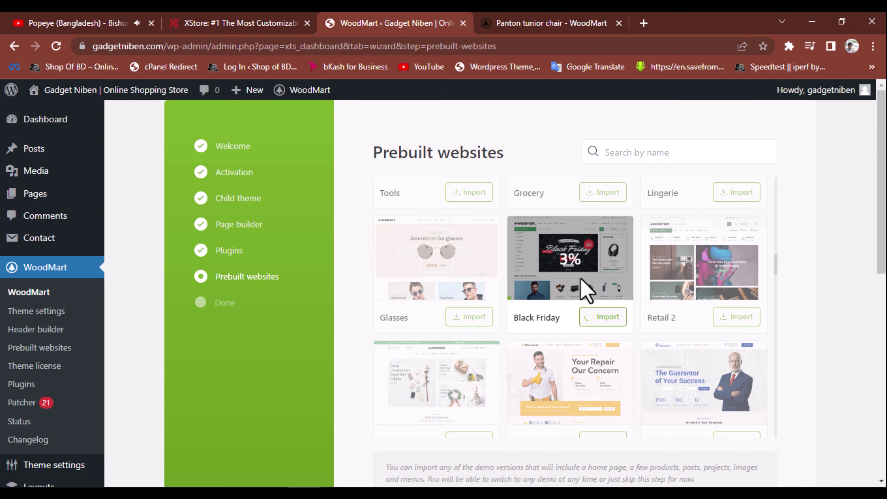
{"action": "left_click", "coordinate": [619, 23]}
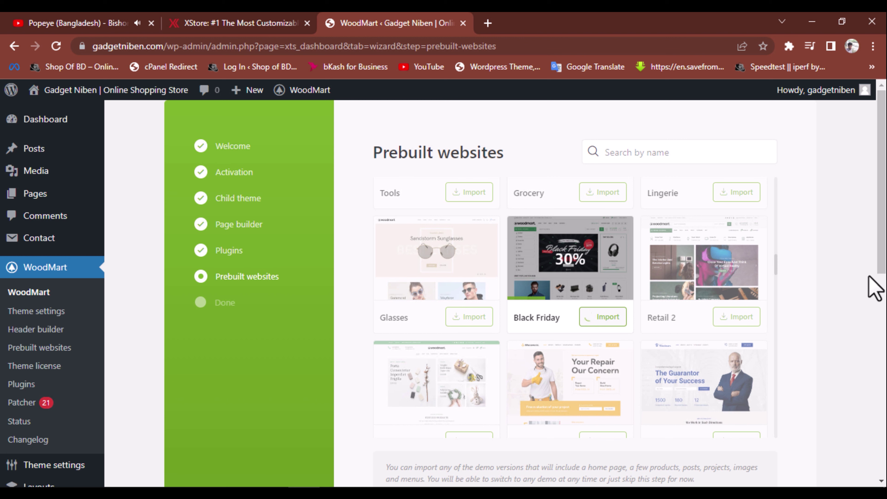
{"action": "mouse_move", "coordinate": [583, 228]}
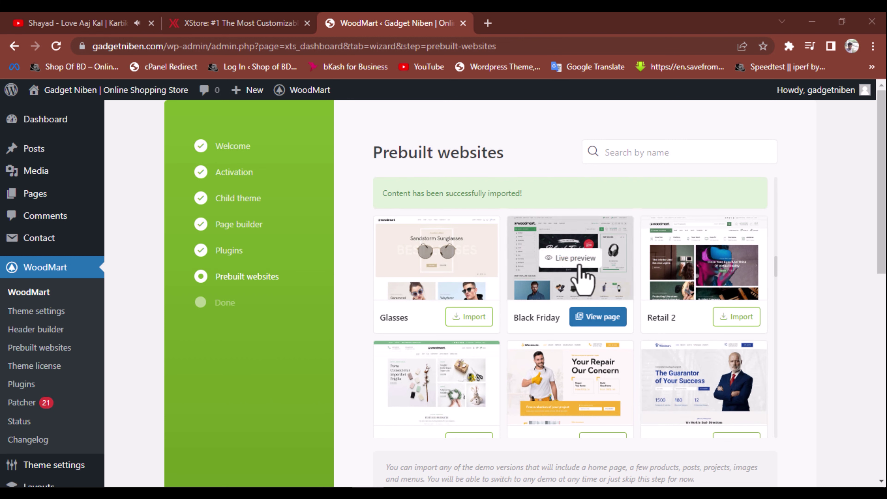
{"action": "scroll", "coordinate": [596, 329], "scroll_direction": "down", "scroll_amount": 10}
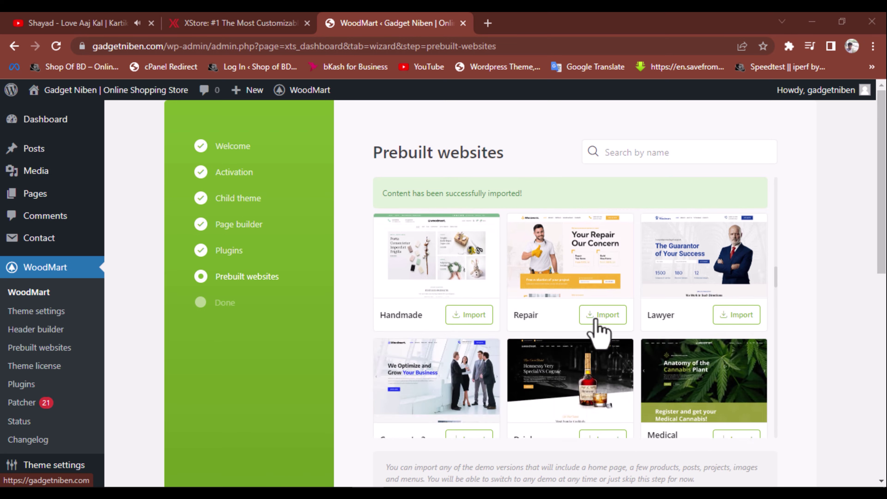
{"action": "scroll", "coordinate": [850, 326], "scroll_direction": "down", "scroll_amount": 6}
{"action": "scroll", "coordinate": [789, 327], "scroll_direction": "up", "scroll_amount": 6}
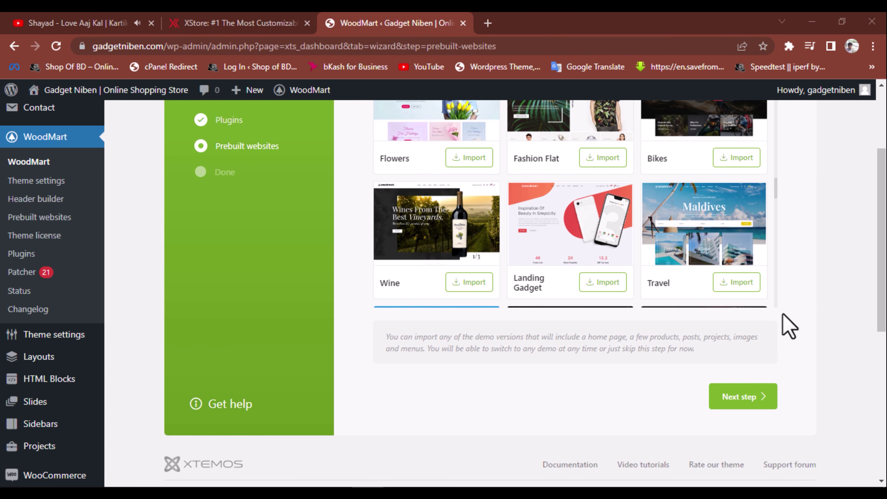
{"action": "left_click", "coordinate": [735, 405]}
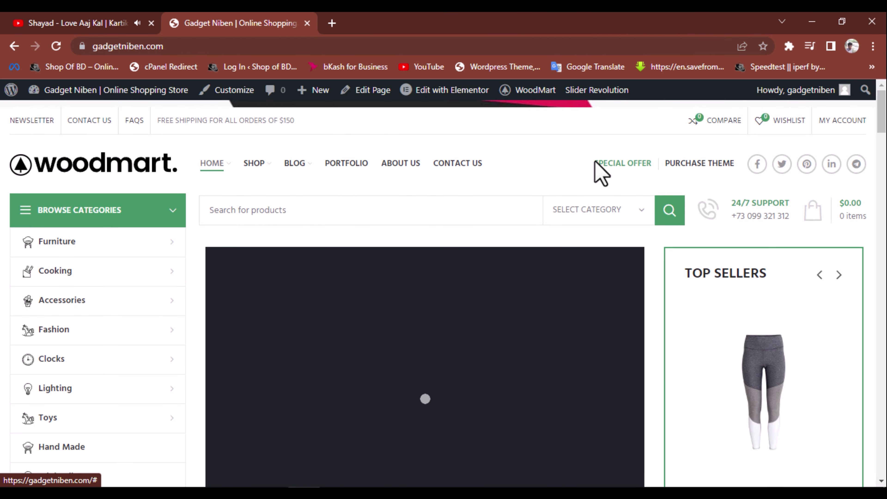
Review the imported Black Friday storefront down to the footer, then return to the Dashboard
{"action": "scroll", "coordinate": [559, 272], "scroll_direction": "down", "scroll_amount": 20}
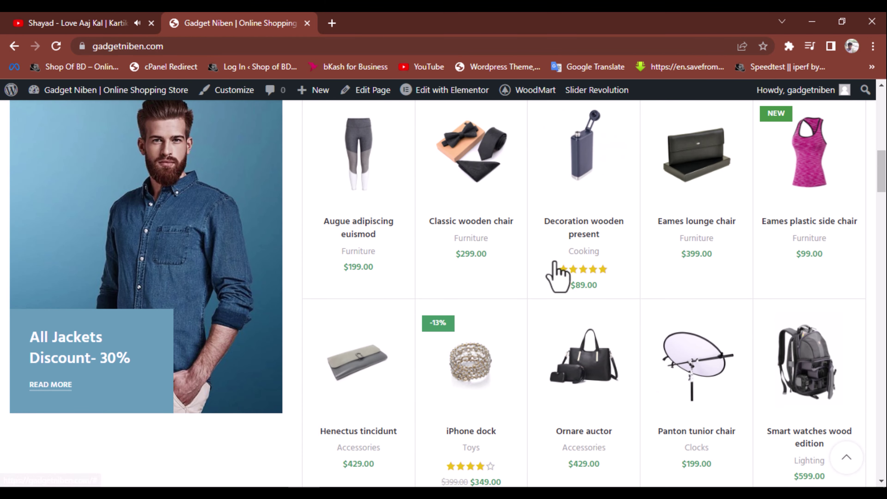
{"action": "scroll", "coordinate": [302, 295], "scroll_direction": "down", "scroll_amount": 20}
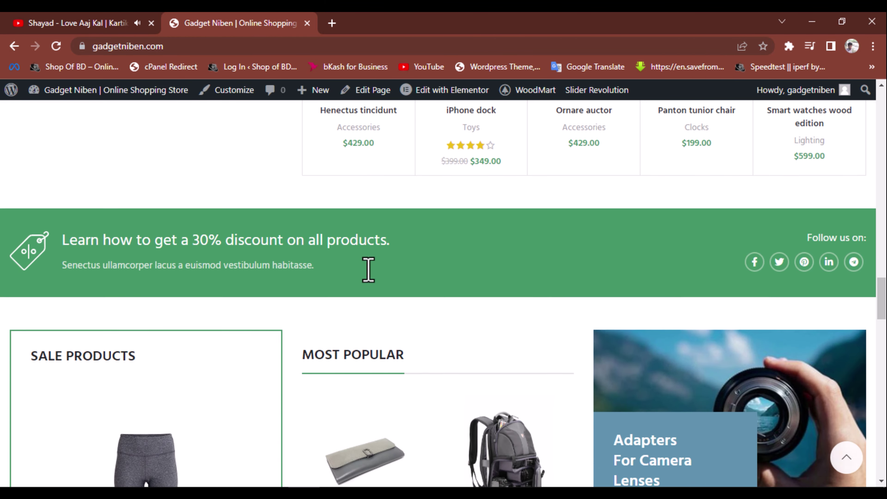
{"action": "scroll", "coordinate": [369, 284], "scroll_direction": "down", "scroll_amount": 15}
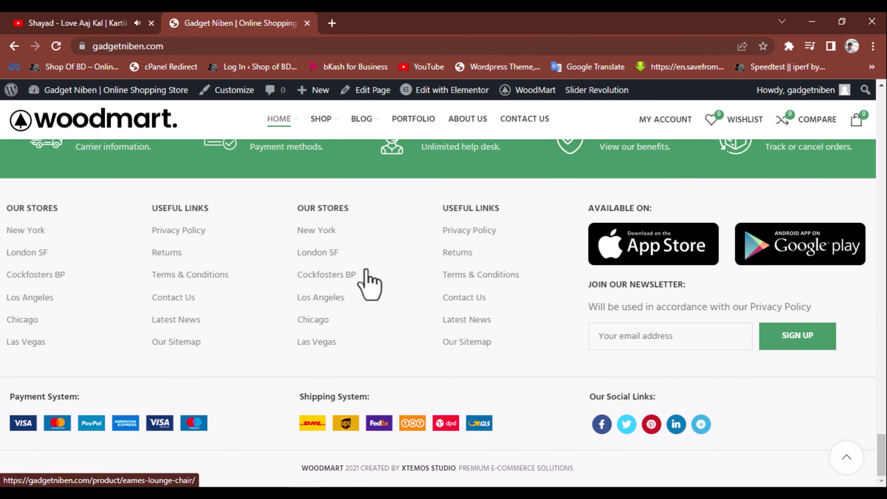
{"action": "scroll", "coordinate": [665, 274], "scroll_direction": "up", "scroll_amount": 20}
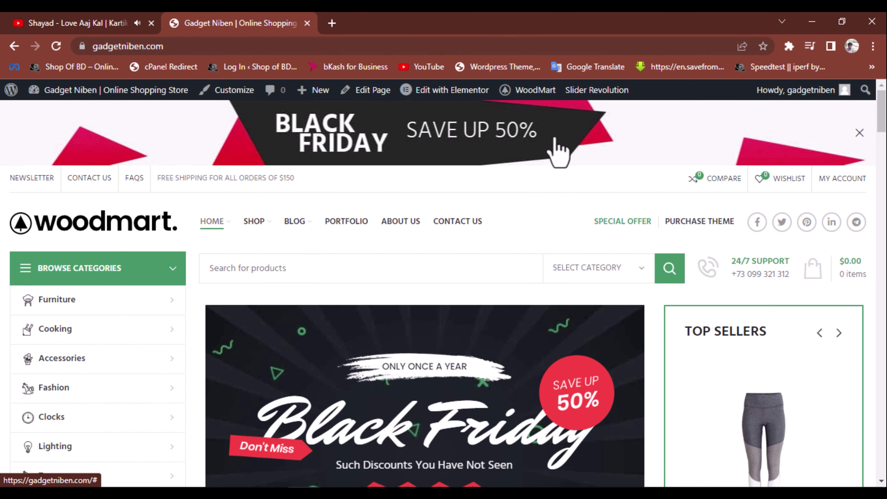
{"action": "mouse_move", "coordinate": [45, 95]}
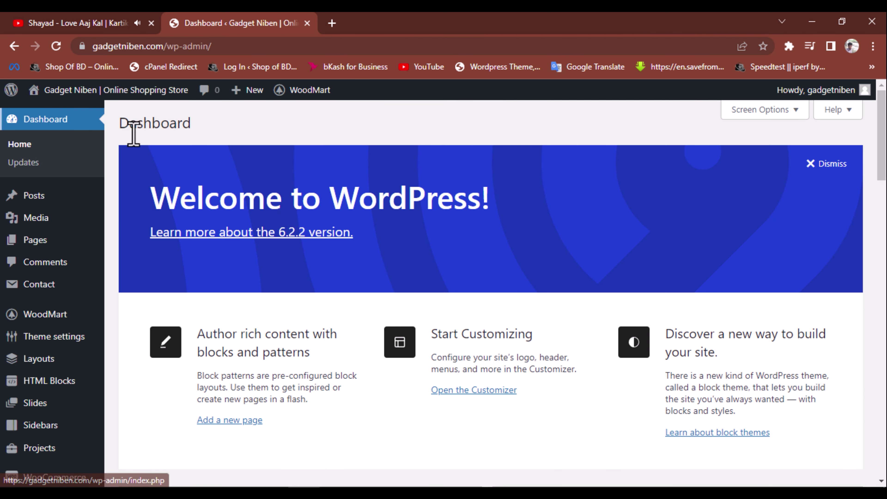
Set the store's country and region to Bangladesh — Dhaka
{"action": "scroll", "coordinate": [133, 135], "scroll_direction": "down", "scroll_amount": 8}
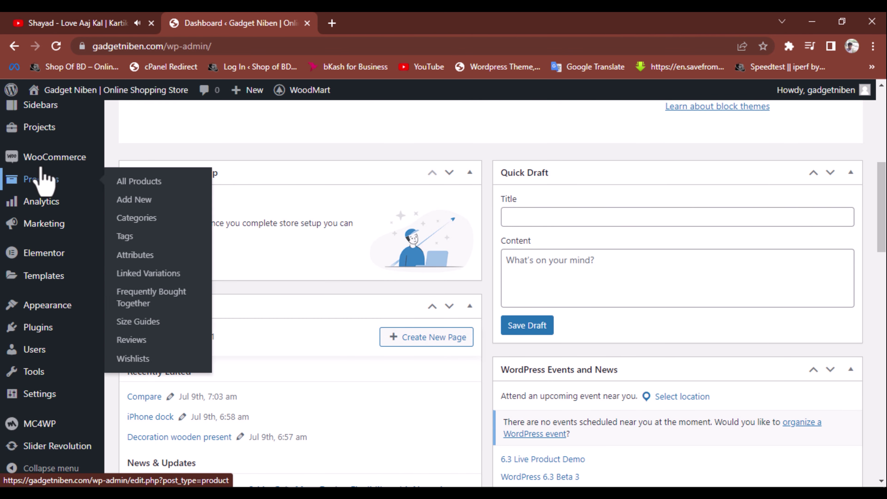
{"action": "mouse_move", "coordinate": [66, 160]}
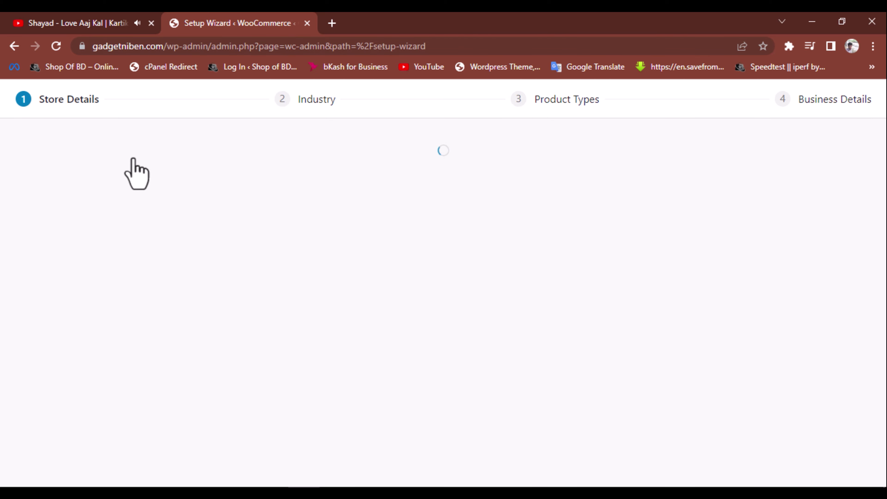
{"action": "left_click", "coordinate": [445, 243]}
{"action": "type", "text": "Bang"}
{"action": "scroll", "coordinate": [419, 415], "scroll_direction": "down", "scroll_amount": 7}
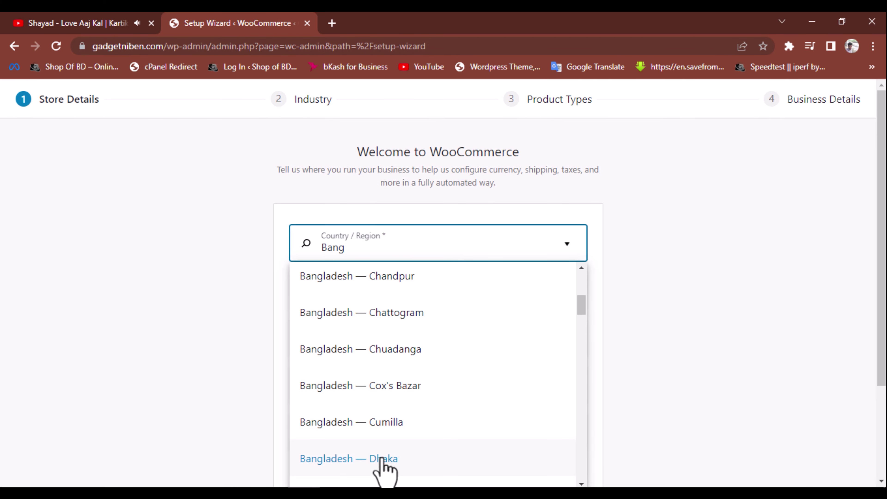
{"action": "left_click", "coordinate": [383, 461]}
Autofill the store address, opt into usage tracking, and select Electronics and computers
{"action": "left_click", "coordinate": [370, 294]}
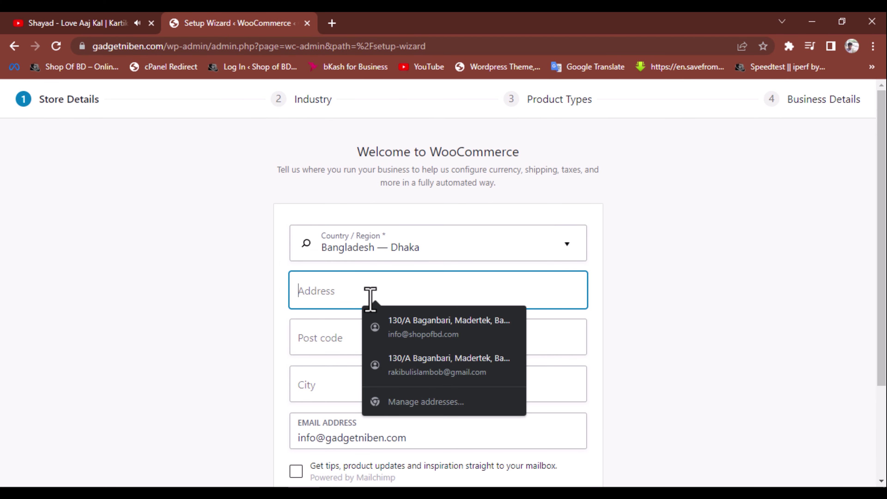
{"action": "left_click", "coordinate": [384, 343]}
{"action": "scroll", "coordinate": [218, 390], "scroll_direction": "down", "scroll_amount": 4}
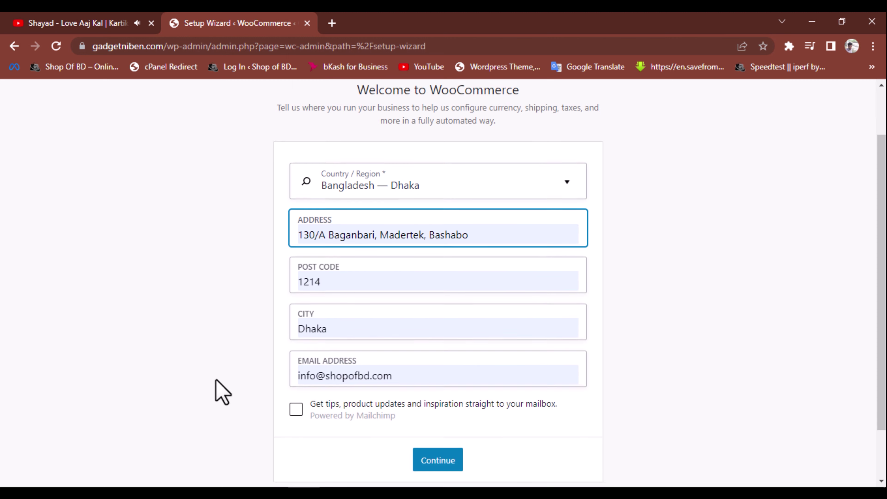
{"action": "left_click", "coordinate": [437, 398]}
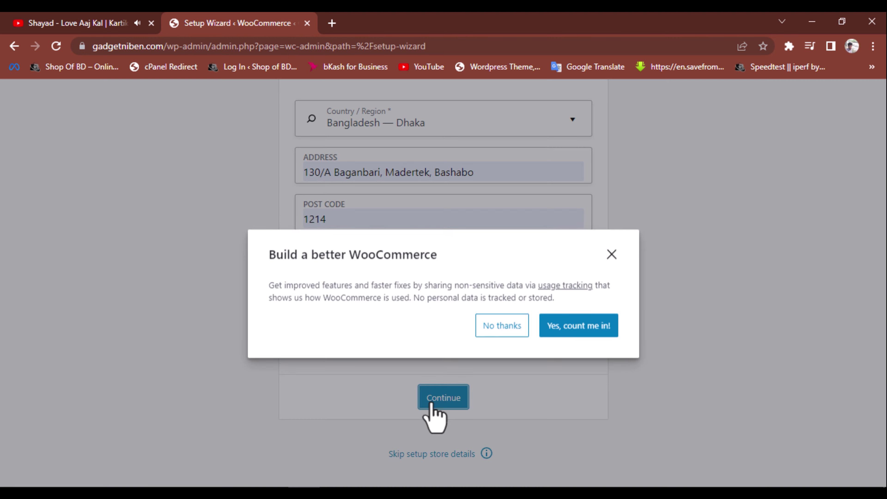
{"action": "left_click", "coordinate": [564, 319]}
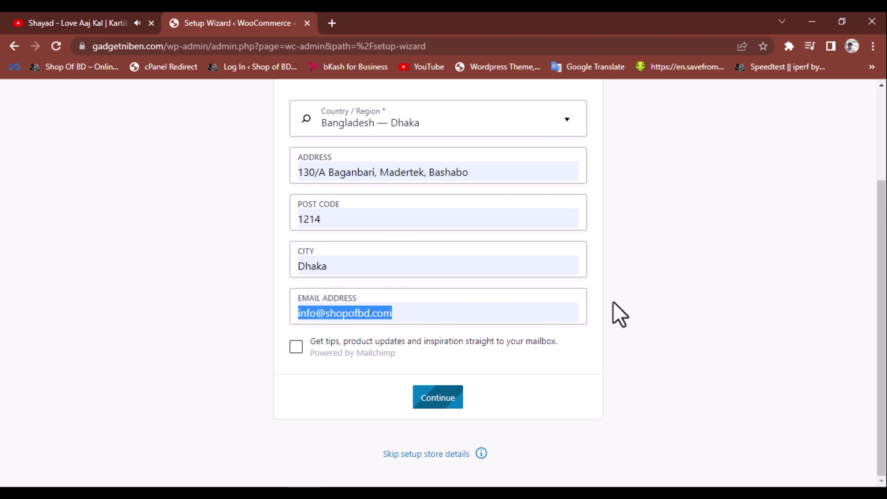
{"action": "left_click", "coordinate": [296, 292]}
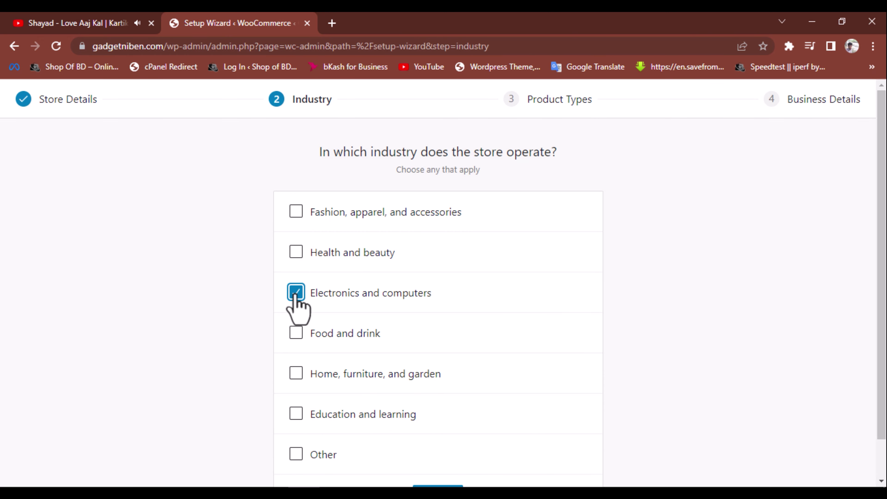
Add Downloads as a product type alongside physical products and proceed to Business Details
{"action": "scroll", "coordinate": [396, 450], "scroll_direction": "down", "scroll_amount": 2}
{"action": "left_click", "coordinate": [424, 458]}
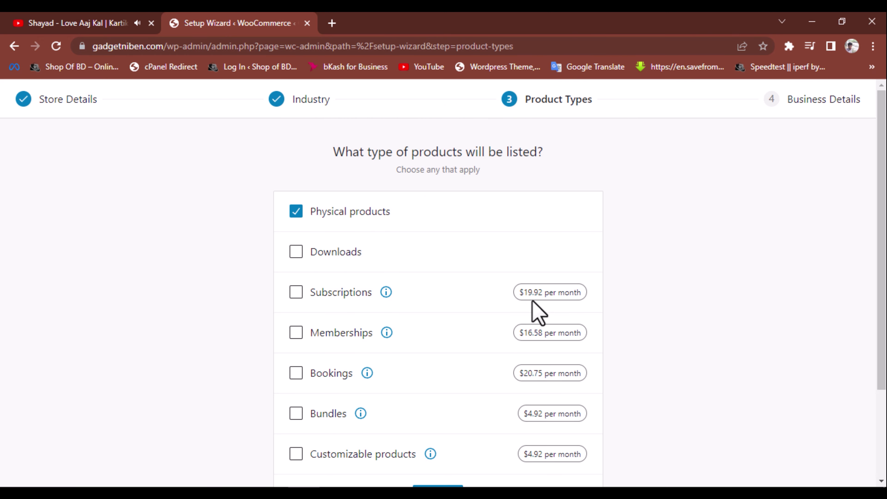
{"action": "left_click", "coordinate": [312, 254]}
{"action": "scroll", "coordinate": [222, 311], "scroll_direction": "down", "scroll_amount": 3}
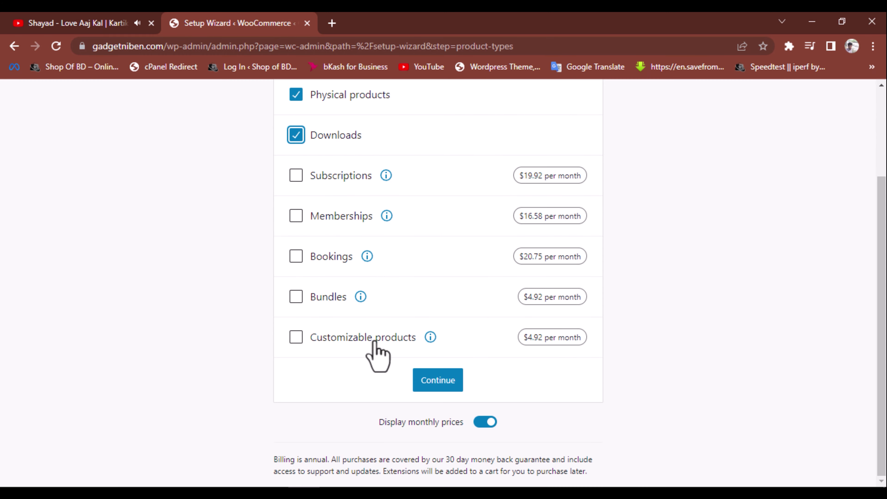
{"action": "left_click", "coordinate": [437, 380]}
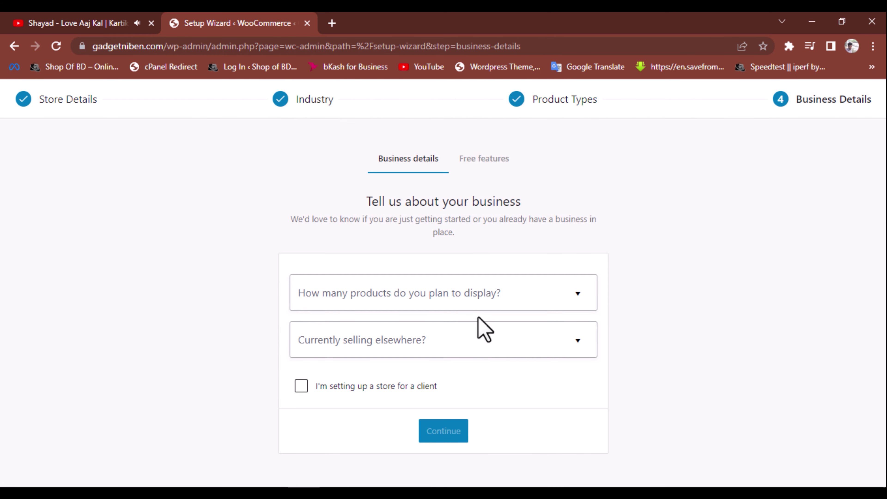
Set 1,000+ products, selling elsewhere on another platform, It's just me, and revenue up to 210,000.00
{"action": "left_click", "coordinate": [464, 301]}
{"action": "left_click", "coordinate": [295, 468]}
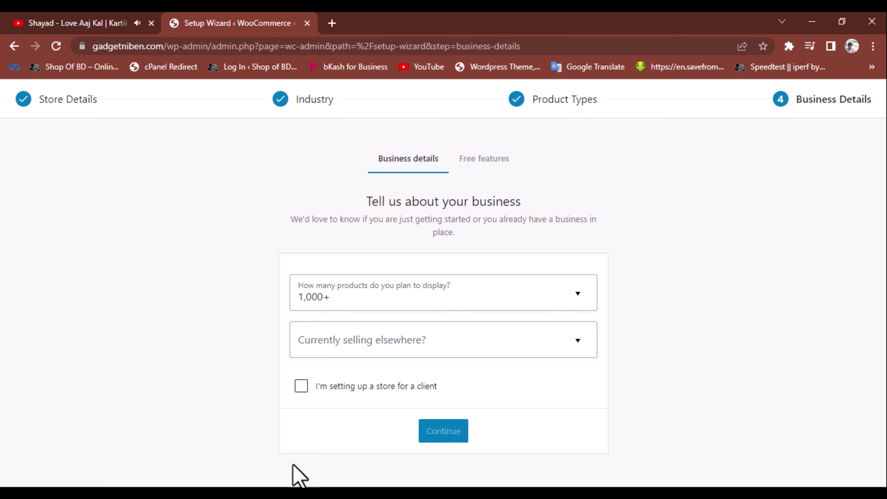
{"action": "left_click", "coordinate": [349, 336]}
{"action": "left_click", "coordinate": [363, 418]}
{"action": "scroll", "coordinate": [264, 385], "scroll_direction": "down", "scroll_amount": 4}
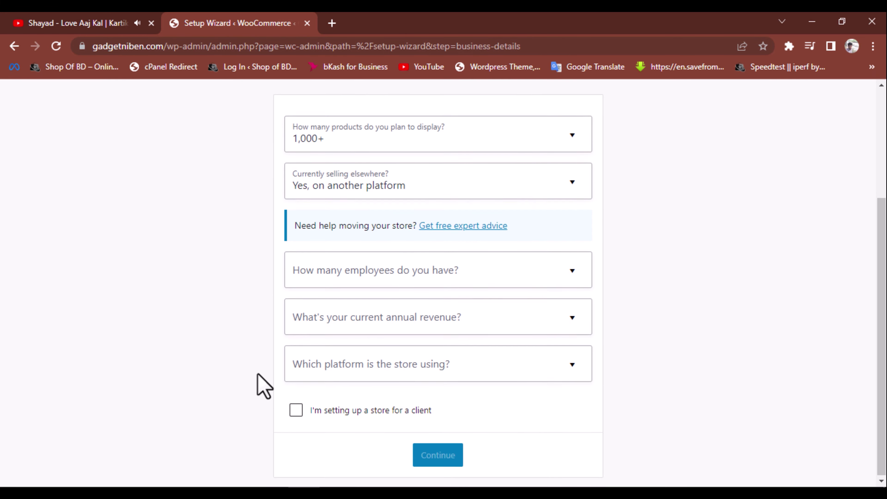
{"action": "left_click", "coordinate": [377, 282]}
{"action": "left_click", "coordinate": [347, 310]}
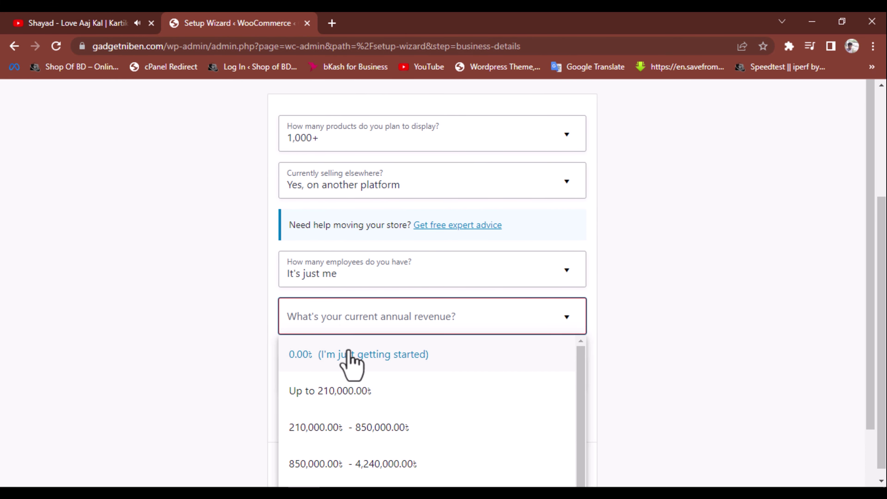
{"action": "left_click", "coordinate": [353, 391]}
Change the selling-elsewhere answer to owning another WooCommerce store and submit the business details
{"action": "left_click", "coordinate": [344, 370]}
{"action": "scroll", "coordinate": [352, 454], "scroll_direction": "down", "scroll_amount": 5}
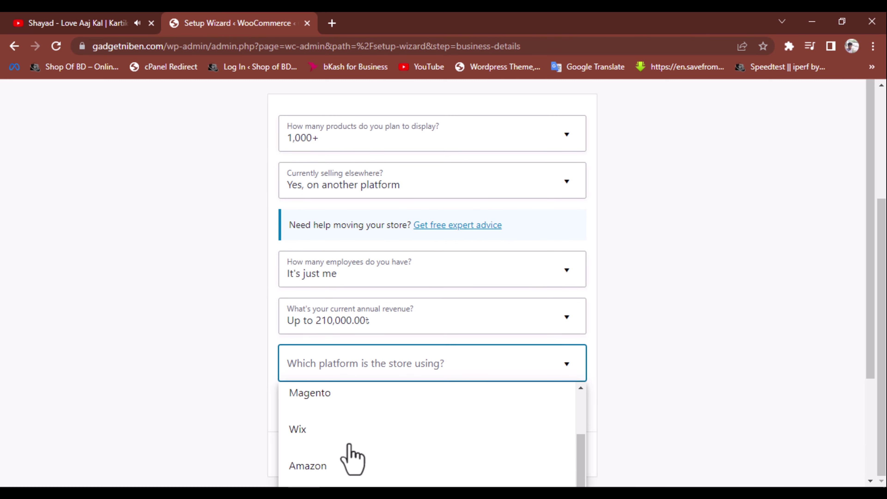
{"action": "scroll", "coordinate": [351, 457], "scroll_direction": "down", "scroll_amount": 5}
{"action": "scroll", "coordinate": [358, 426], "scroll_direction": "up", "scroll_amount": 10}
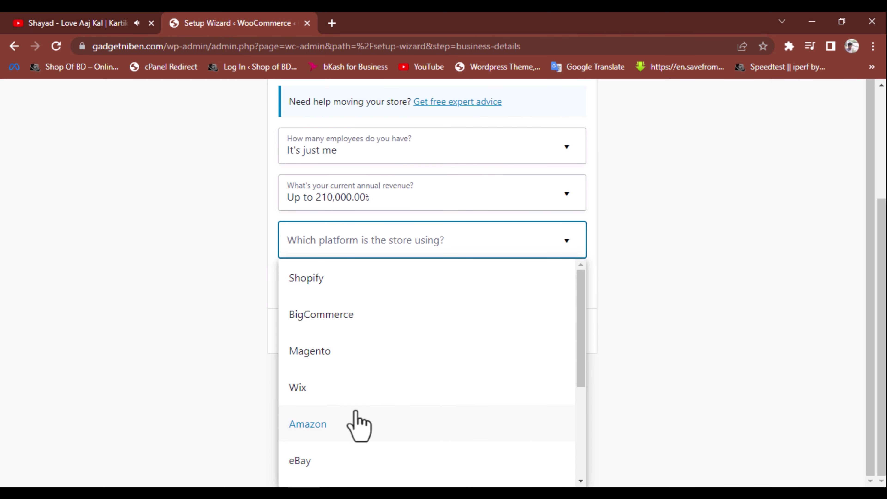
{"action": "left_click", "coordinate": [211, 419]}
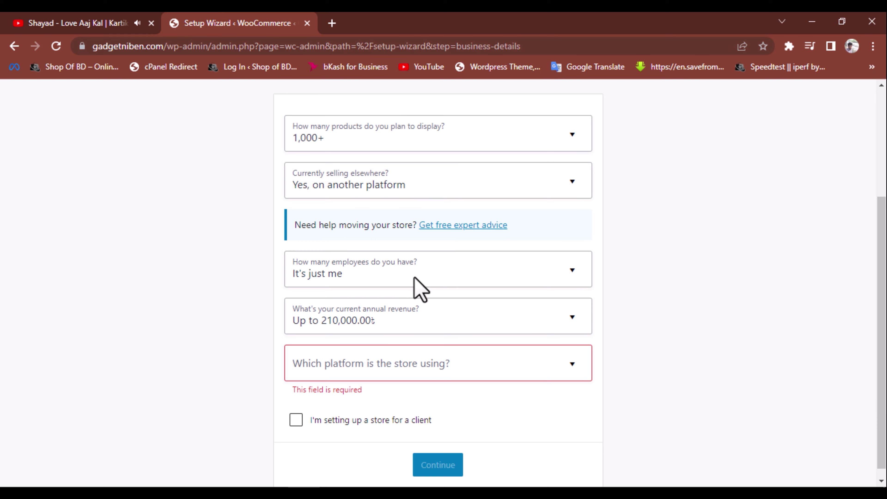
{"action": "left_click", "coordinate": [418, 377]}
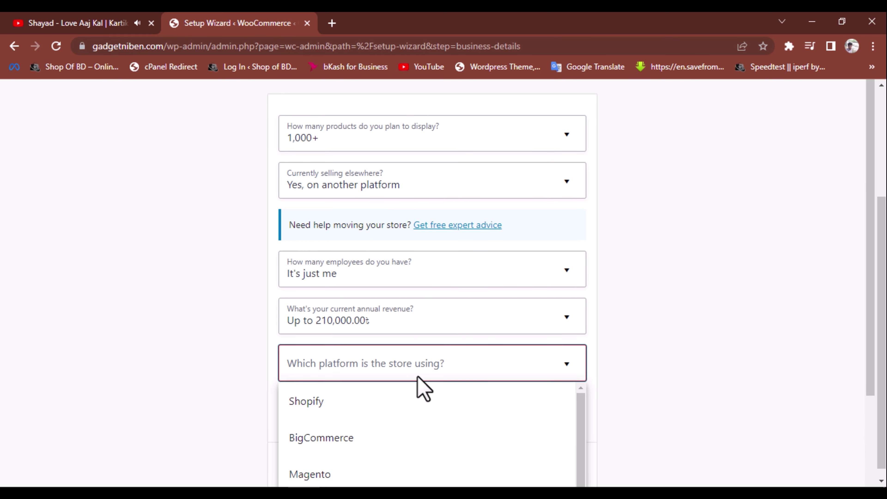
{"action": "scroll", "coordinate": [362, 406], "scroll_direction": "down", "scroll_amount": 5}
{"action": "left_click", "coordinate": [342, 128]}
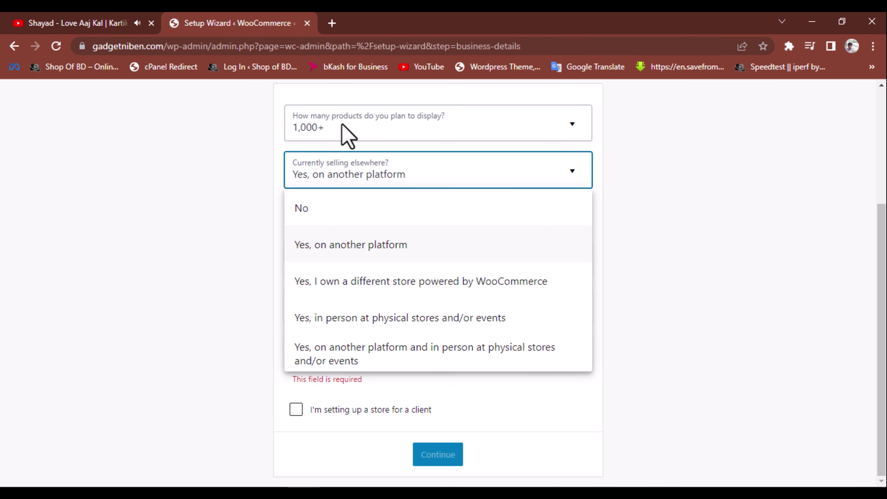
{"action": "left_click", "coordinate": [374, 292]}
{"action": "left_click", "coordinate": [426, 454]}
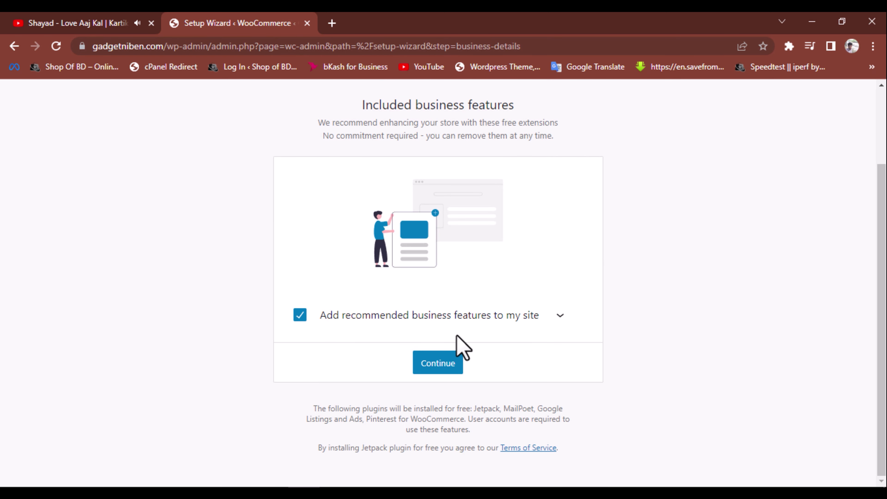
Uncheck MailPoet, Google Listings and Ads, and Pinterest, keeping only Jetpack, and continue
{"action": "left_click", "coordinate": [567, 314]}
{"action": "scroll", "coordinate": [534, 337], "scroll_direction": "down", "scroll_amount": 3}
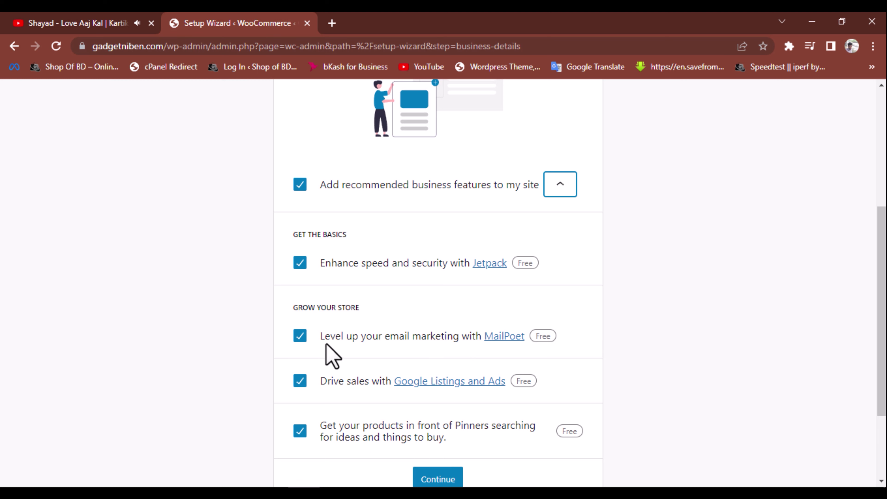
{"action": "left_click", "coordinate": [300, 336]}
{"action": "left_click", "coordinate": [299, 382]}
{"action": "scroll", "coordinate": [302, 388], "scroll_direction": "down", "scroll_amount": 3}
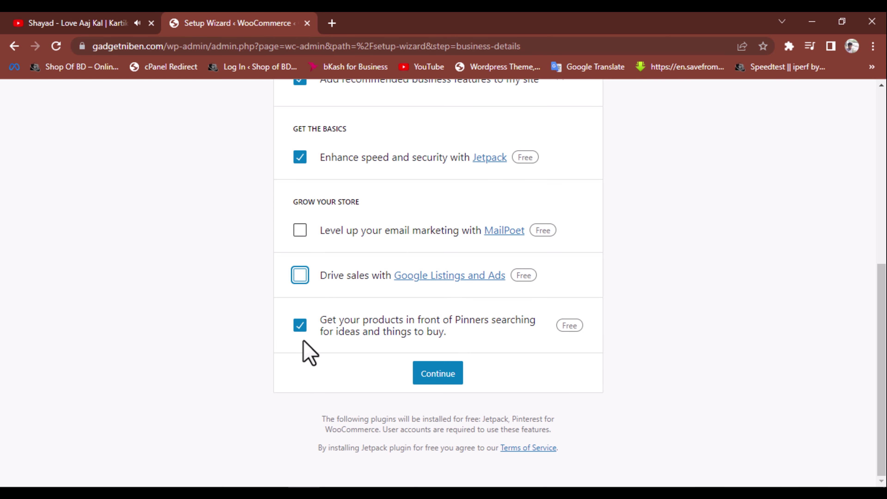
{"action": "left_click", "coordinate": [300, 325]}
{"action": "left_click", "coordinate": [437, 373]}
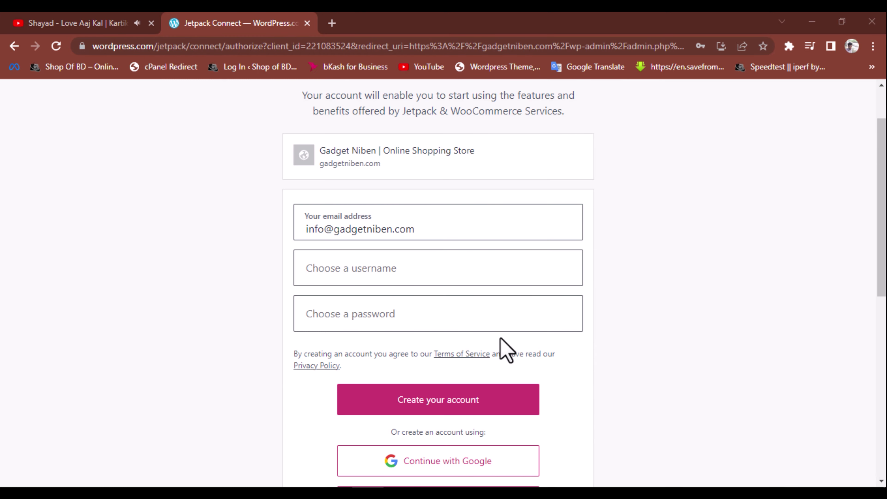
Open cPanel from the cPanel Redirect bookmark in a new tab and log in with saved credentials
{"action": "left_click", "coordinate": [331, 25]}
{"action": "left_click", "coordinate": [189, 67]}
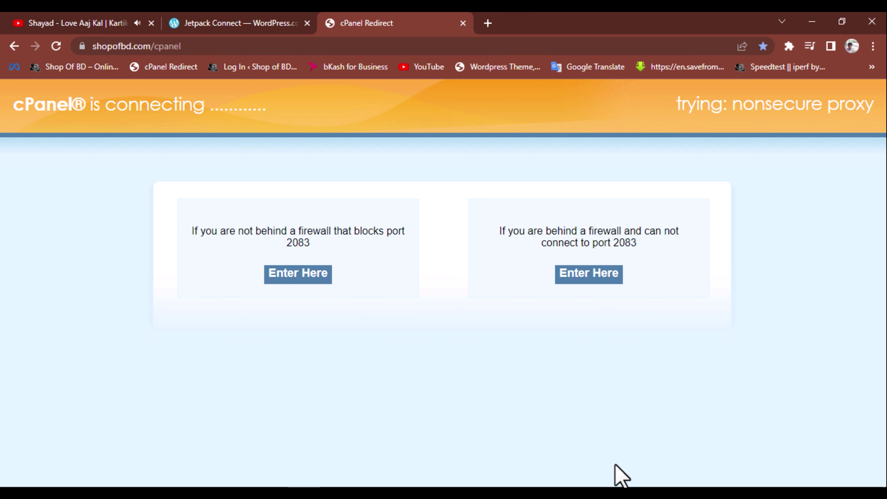
{"action": "left_click", "coordinate": [428, 360]}
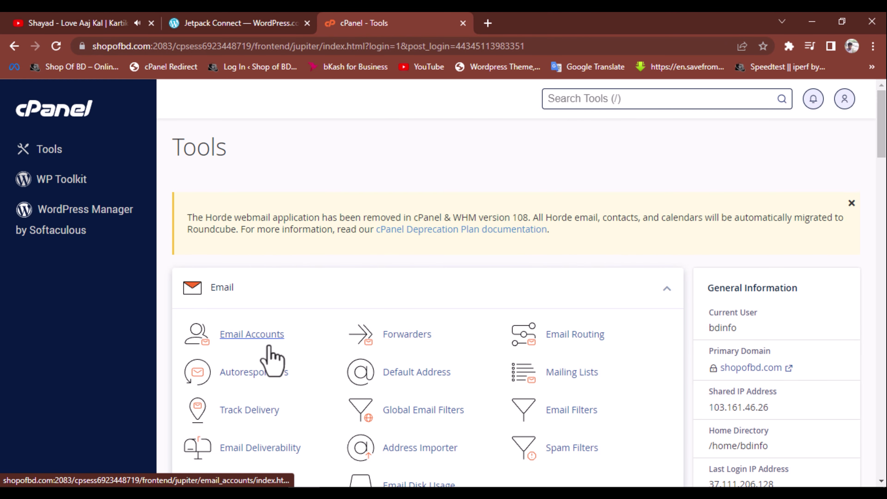
Start a new email account in cPanel's Email Accounts on the gadgetniben.com domain
{"action": "left_click", "coordinate": [269, 346]}
{"action": "scroll", "coordinate": [269, 345], "scroll_direction": "down", "scroll_amount": 1}
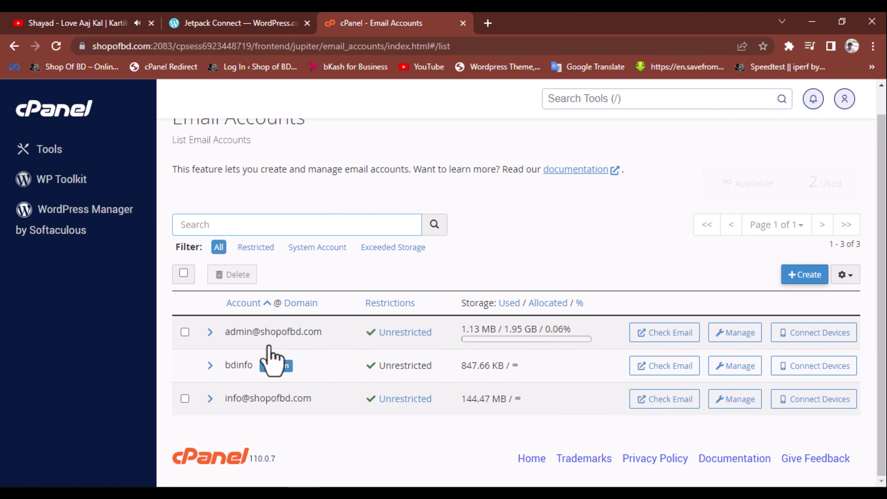
{"action": "left_click", "coordinate": [799, 277]}
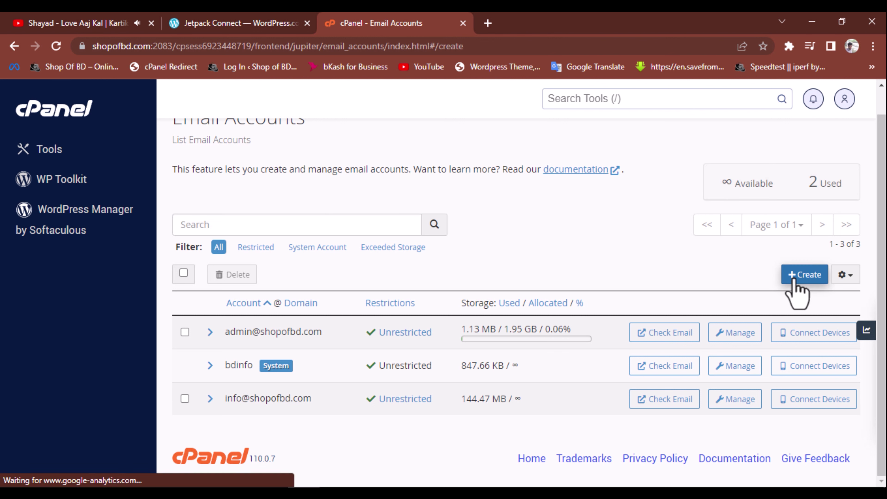
{"action": "left_click", "coordinate": [407, 285]}
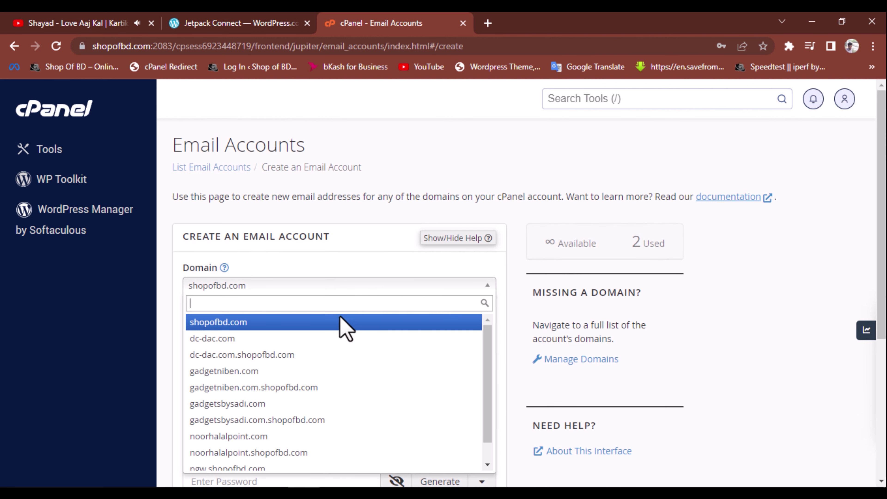
{"action": "left_click", "coordinate": [264, 373]}
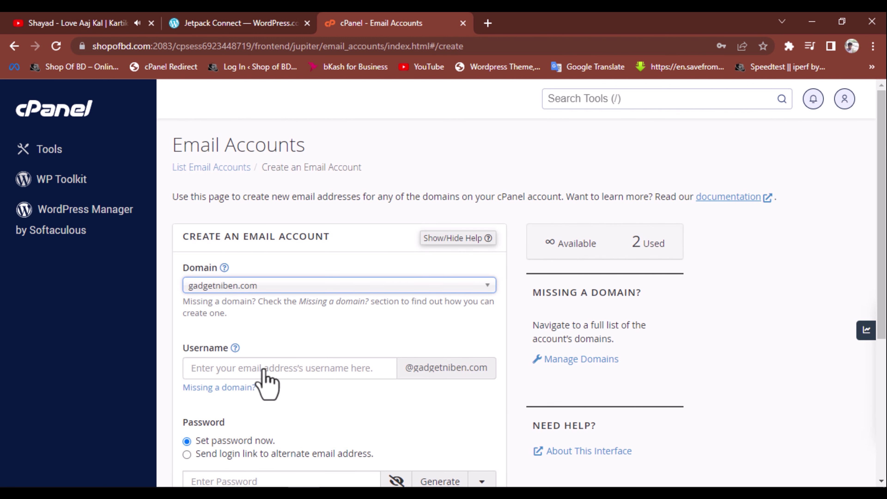
Enter the username info, generate a strong password, and create the mailbox
{"action": "left_click", "coordinate": [219, 365]}
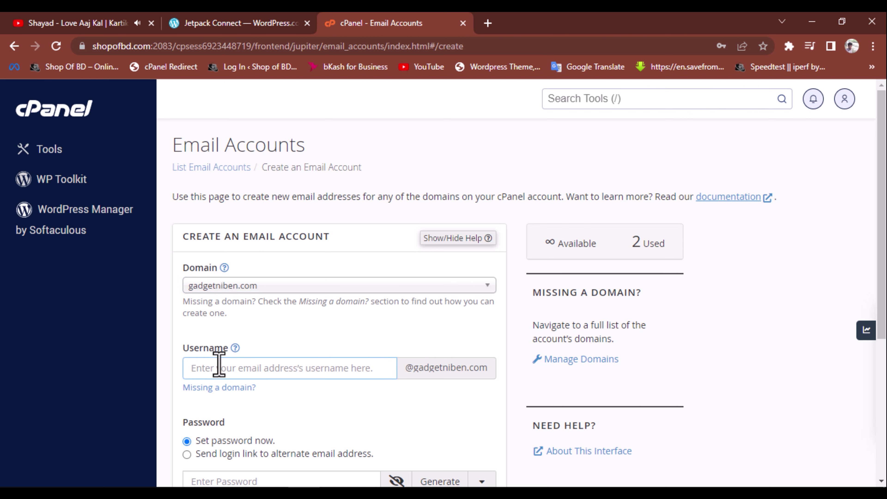
{"action": "type", "text": "info"}
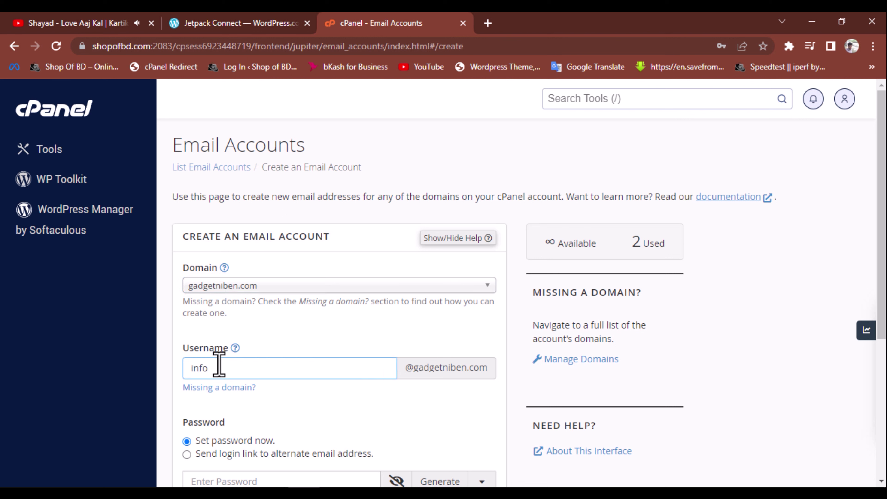
{"action": "scroll", "coordinate": [505, 368], "scroll_direction": "down", "scroll_amount": 3}
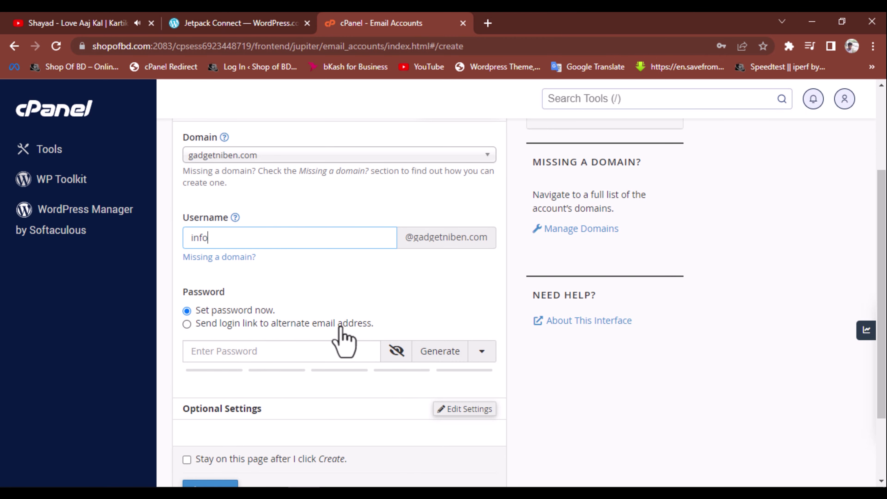
{"action": "scroll", "coordinate": [341, 328], "scroll_direction": "down", "scroll_amount": 2}
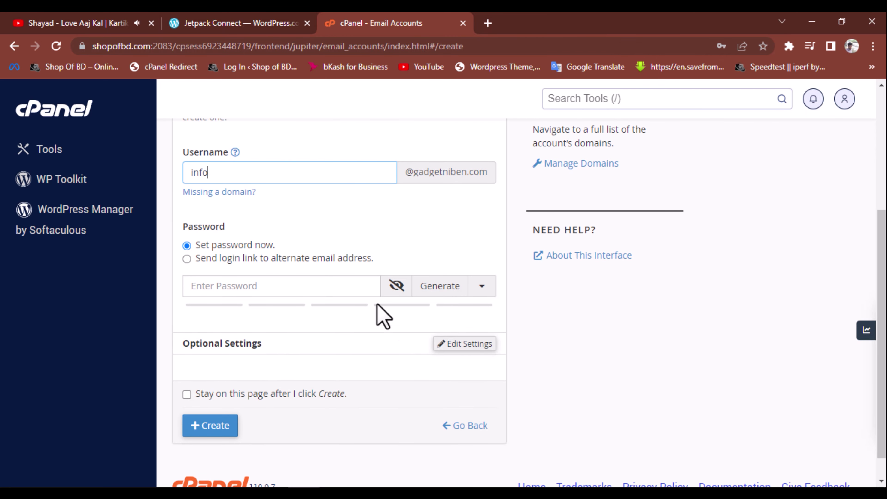
{"action": "left_click", "coordinate": [447, 290]}
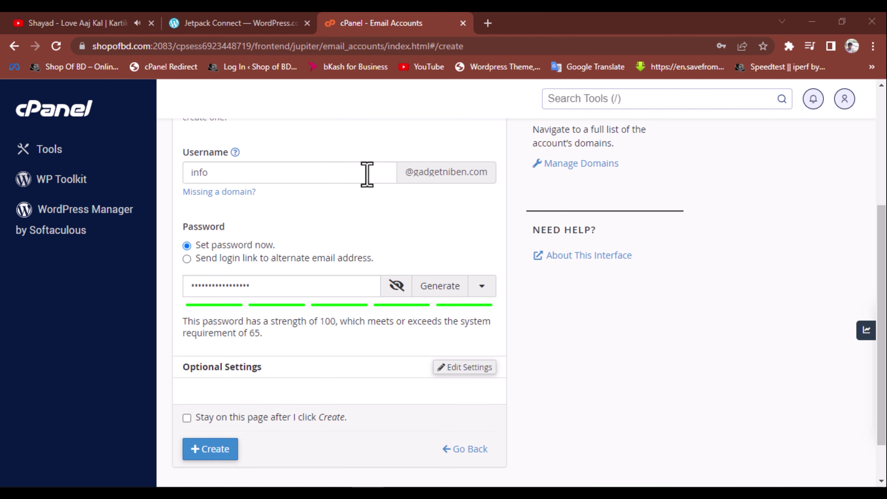
{"action": "left_click", "coordinate": [224, 450]}
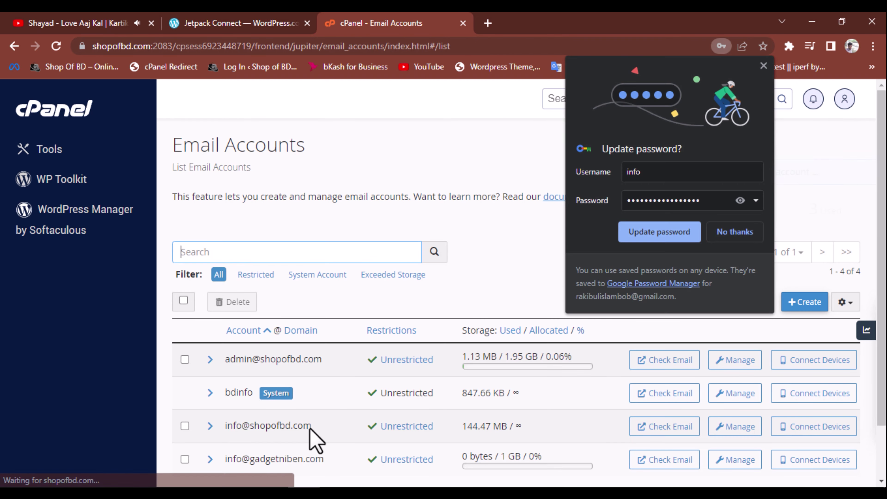
{"action": "left_click", "coordinate": [762, 66]}
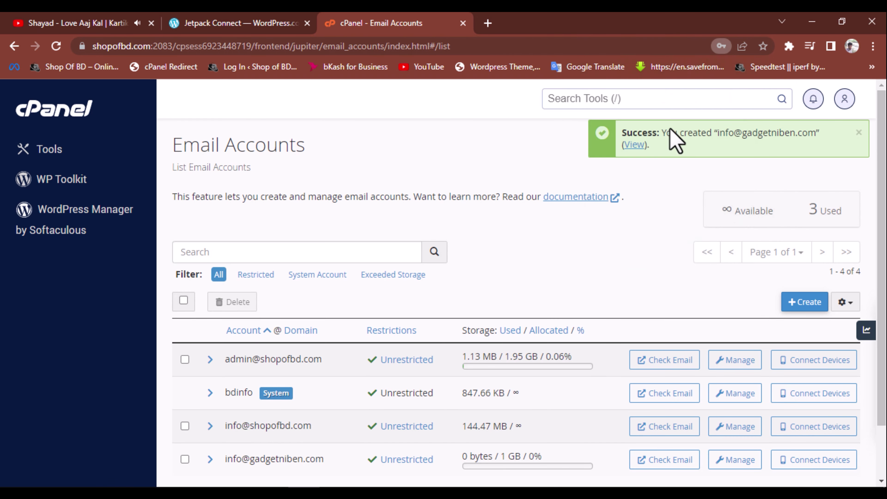
{"action": "scroll", "coordinate": [291, 370], "scroll_direction": "down", "scroll_amount": 2}
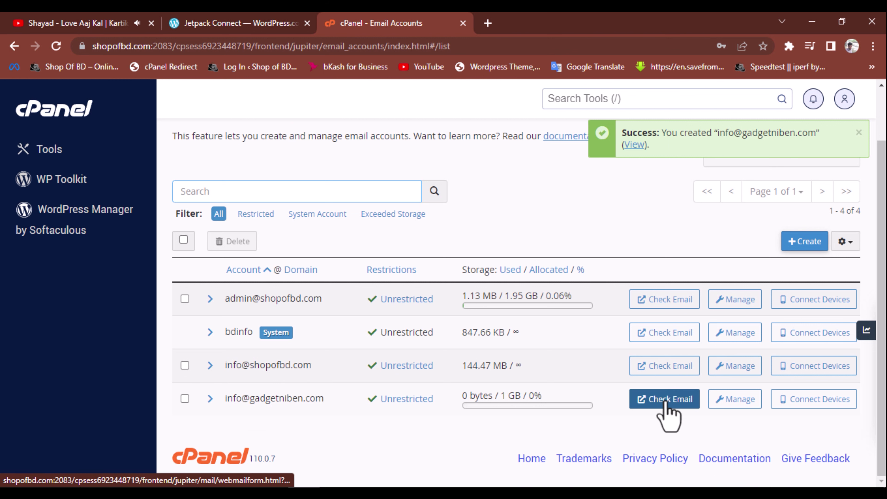
Open the new account's Roundcube inbox, set to open on login, then return to the Jetpack signup
{"action": "left_click", "coordinate": [676, 400]}
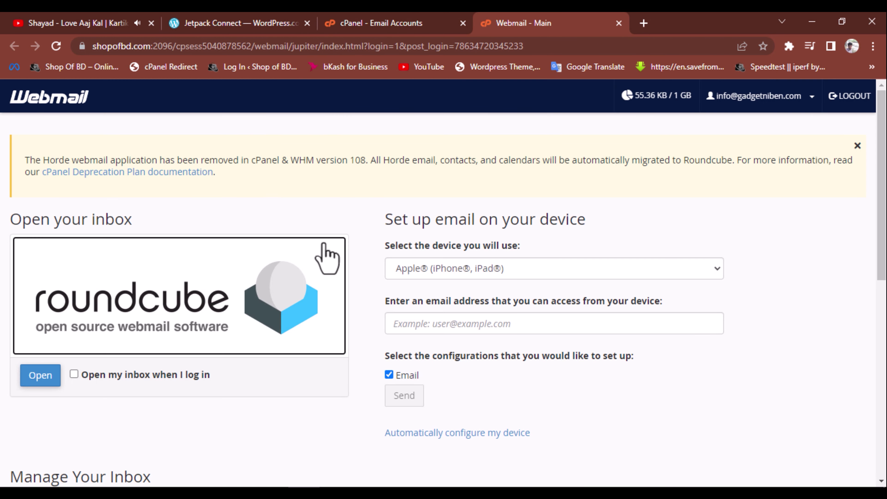
{"action": "scroll", "coordinate": [326, 317], "scroll_direction": "down", "scroll_amount": 5}
{"action": "left_click", "coordinate": [81, 180]}
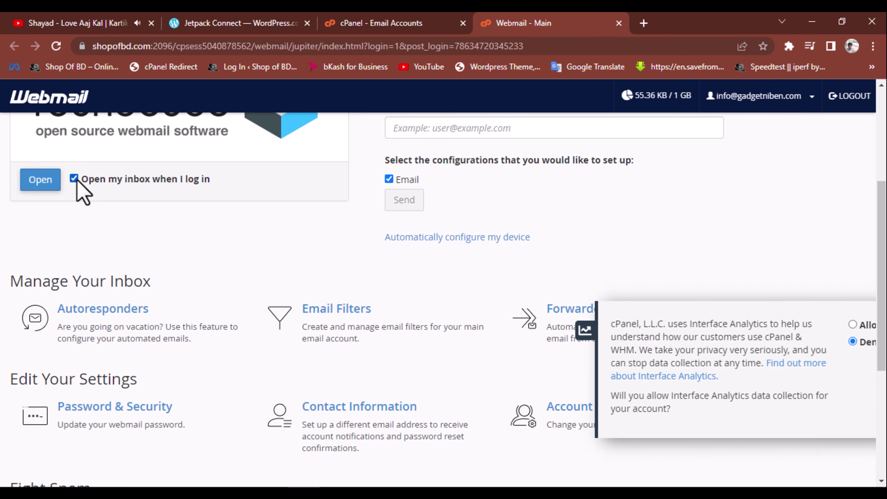
{"action": "left_click", "coordinate": [39, 180]}
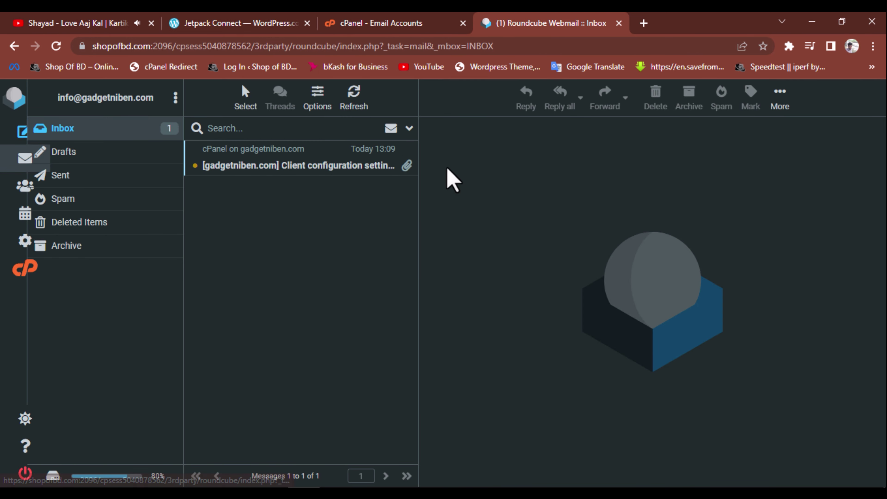
{"action": "left_click", "coordinate": [403, 23]}
{"action": "left_click", "coordinate": [238, 25]}
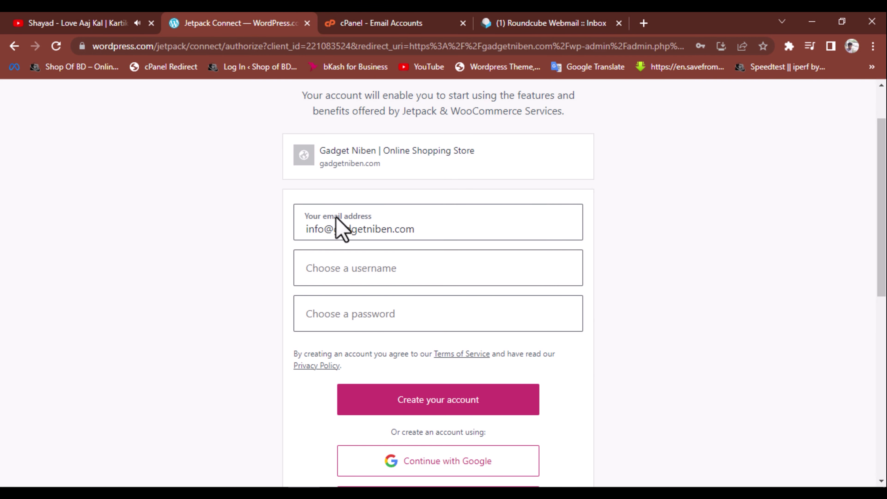
Create the WordPress.com account with a username and Chrome's strong password, then refresh the webmail inbox
{"action": "left_click", "coordinate": [349, 274]}
{"action": "type", "text": "gadgetniben"}
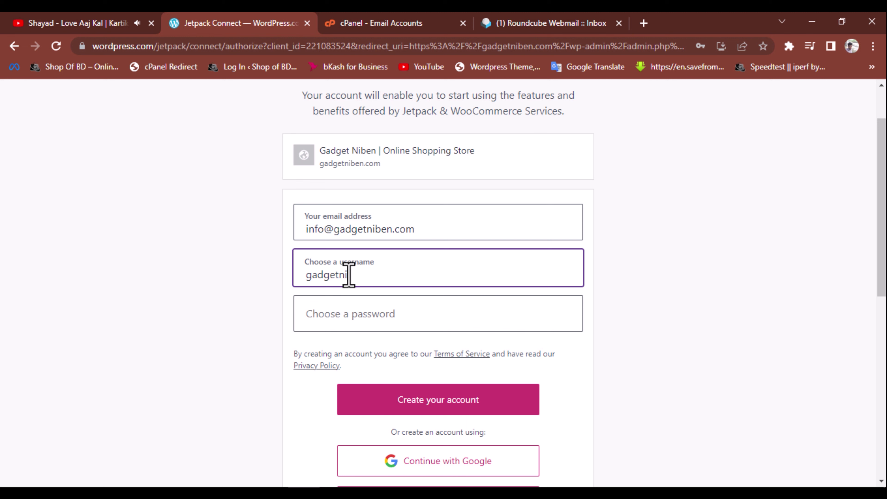
{"action": "left_click", "coordinate": [348, 312]}
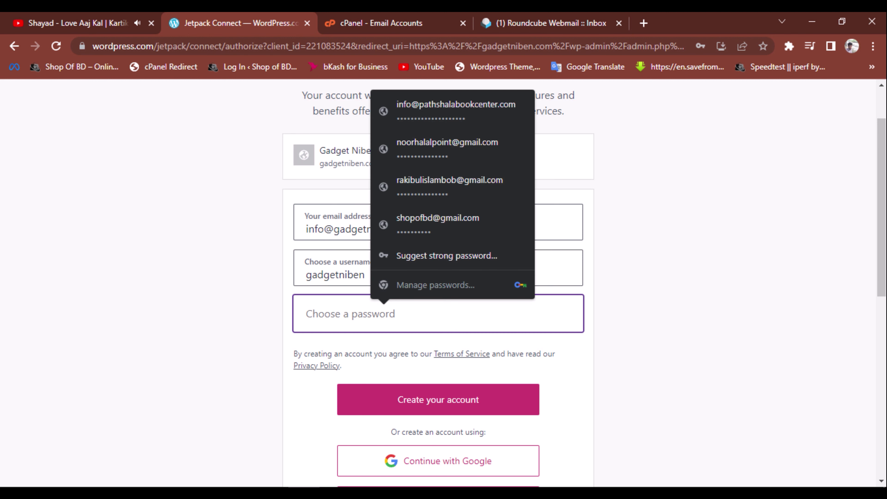
{"action": "key", "text": "ctrl+v"}
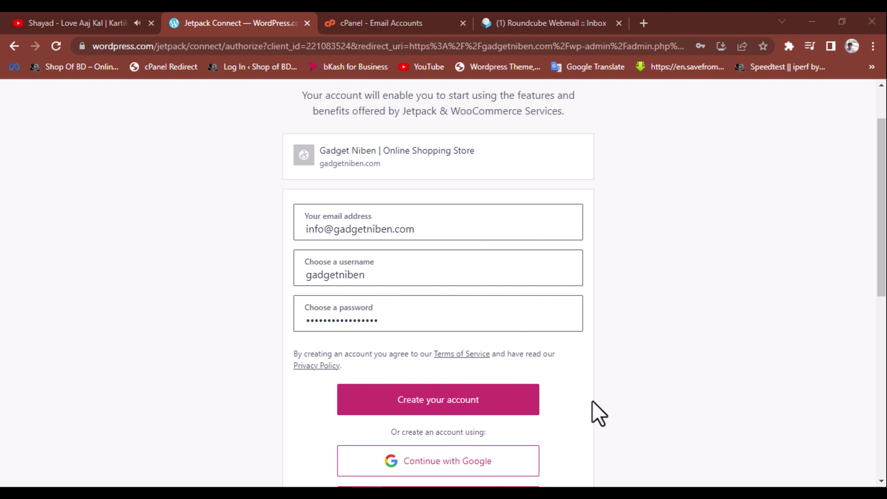
{"action": "left_click", "coordinate": [461, 402]}
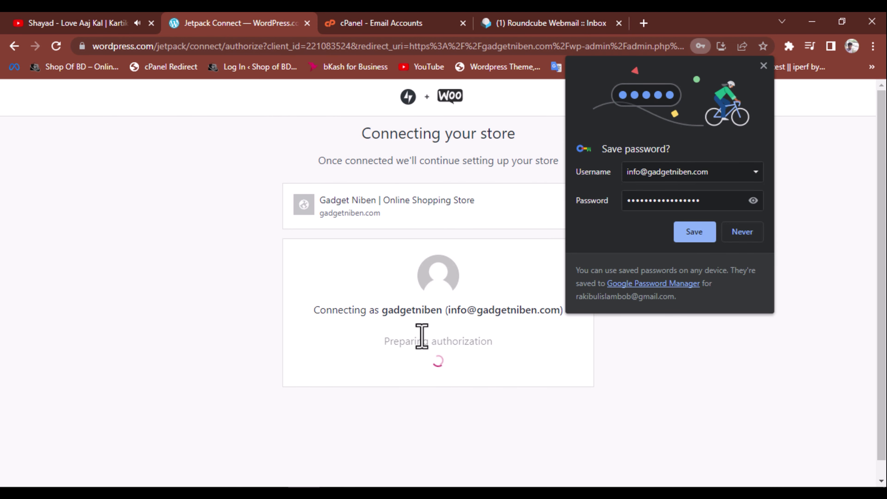
{"action": "left_click", "coordinate": [697, 232]}
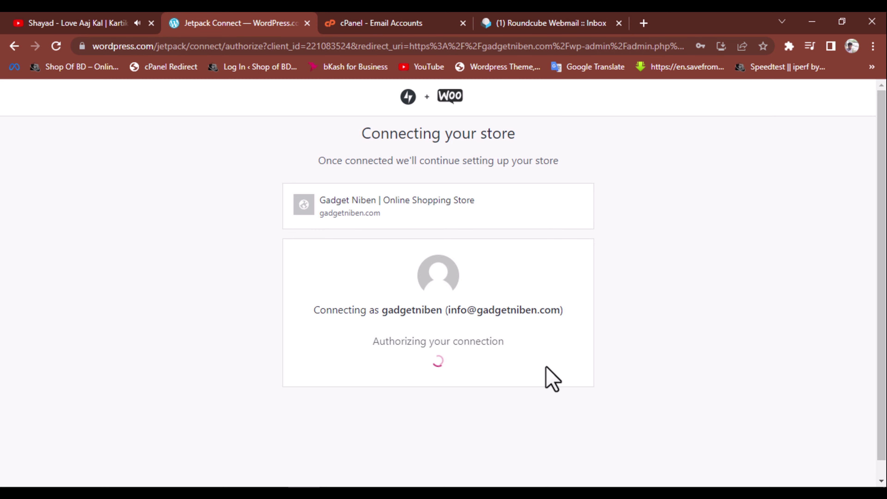
{"action": "left_click", "coordinate": [535, 24]}
{"action": "left_click", "coordinate": [350, 111]}
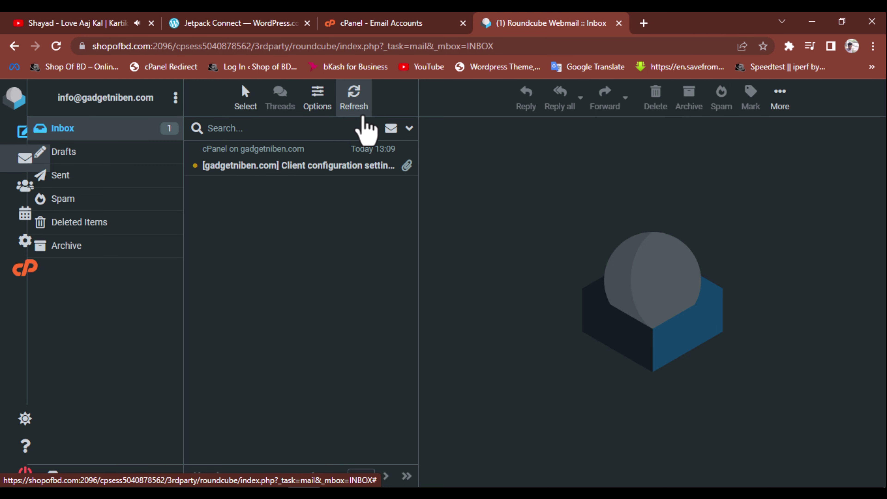
Open Jetpack's Activate email, click Confirm now, and close the cPanel Email Accounts tab
{"action": "left_click", "coordinate": [360, 115]}
{"action": "left_click", "coordinate": [277, 28]}
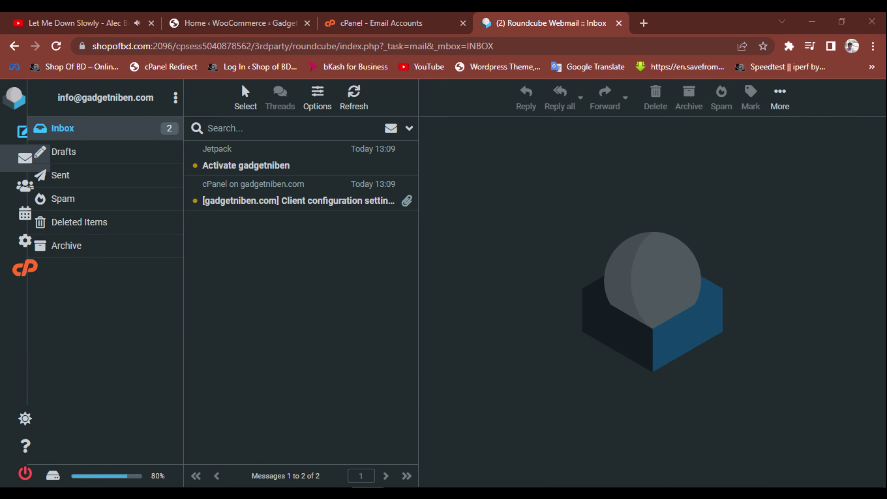
{"action": "left_click", "coordinate": [266, 171]}
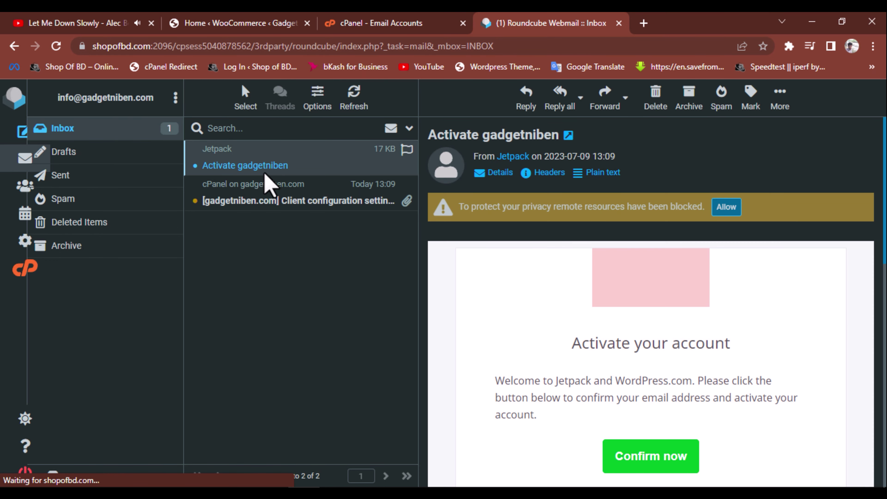
{"action": "scroll", "coordinate": [530, 307], "scroll_direction": "down", "scroll_amount": 4}
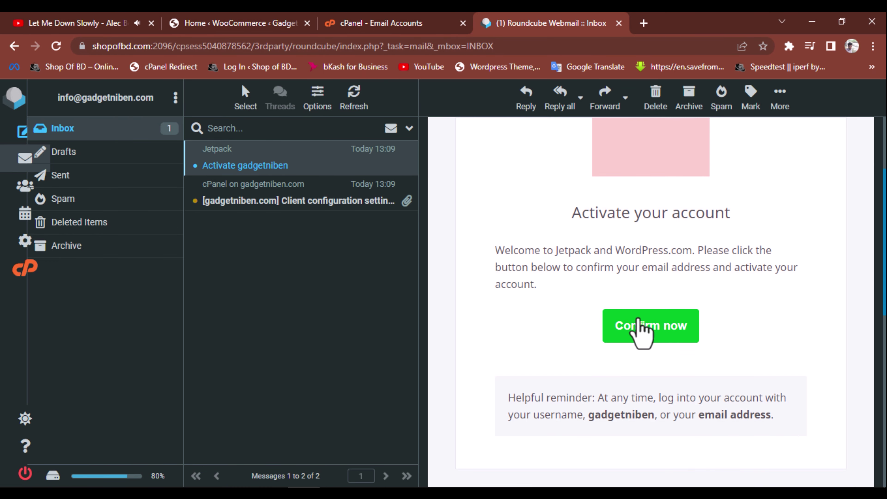
{"action": "left_click", "coordinate": [641, 328]}
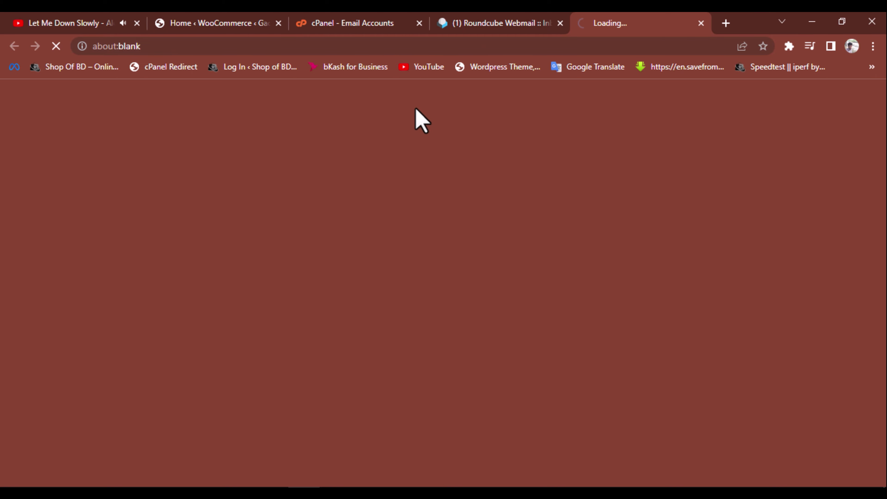
{"action": "left_click", "coordinate": [372, 26]}
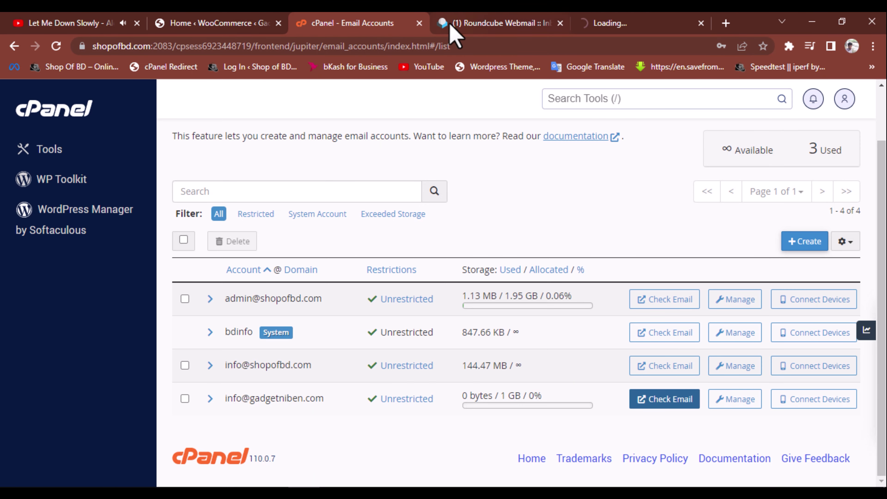
{"action": "left_click", "coordinate": [419, 23]}
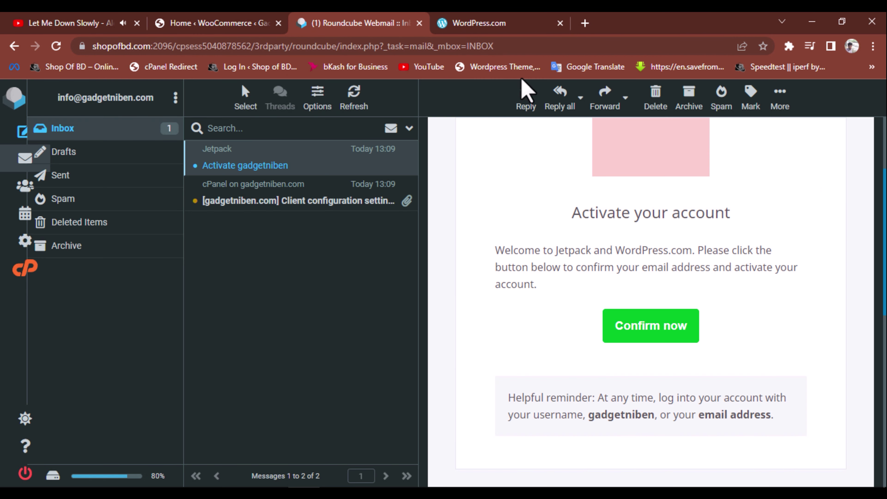
Review the WordPress.com My Plan page confirming the email address, then close that tab
{"action": "left_click", "coordinate": [555, 22]}
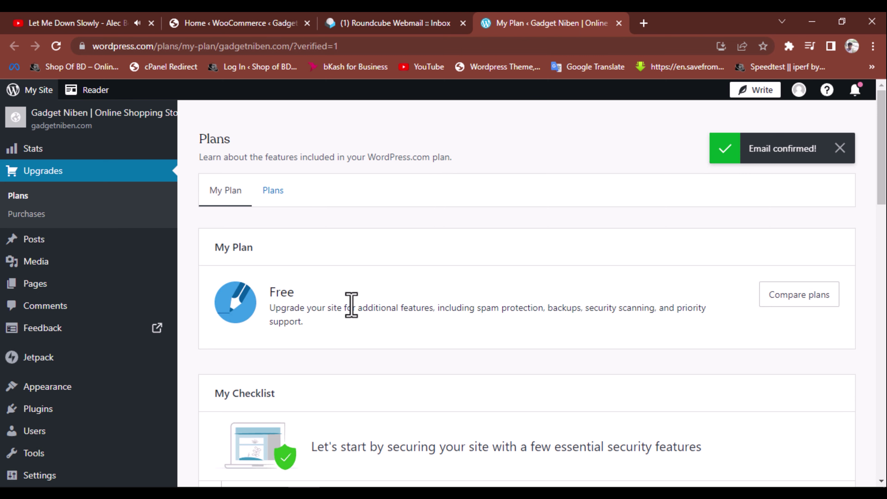
{"action": "scroll", "coordinate": [349, 304], "scroll_direction": "down", "scroll_amount": 9}
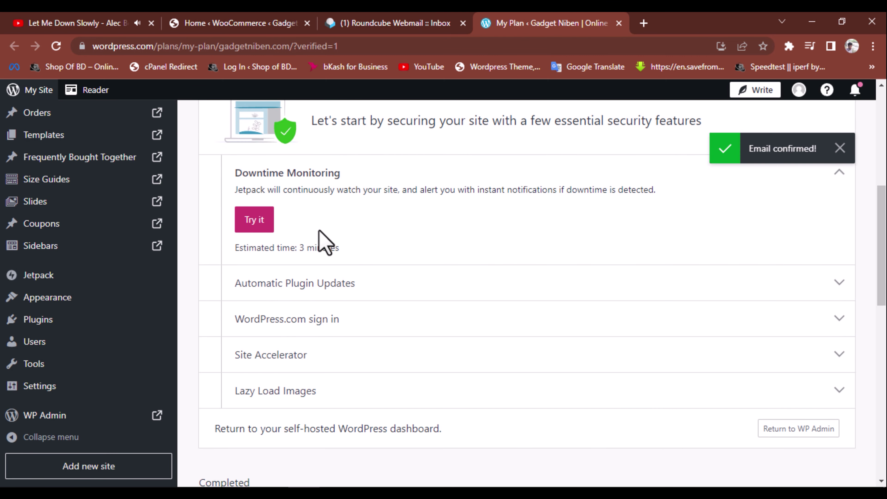
{"action": "scroll", "coordinate": [313, 311], "scroll_direction": "down", "scroll_amount": 15}
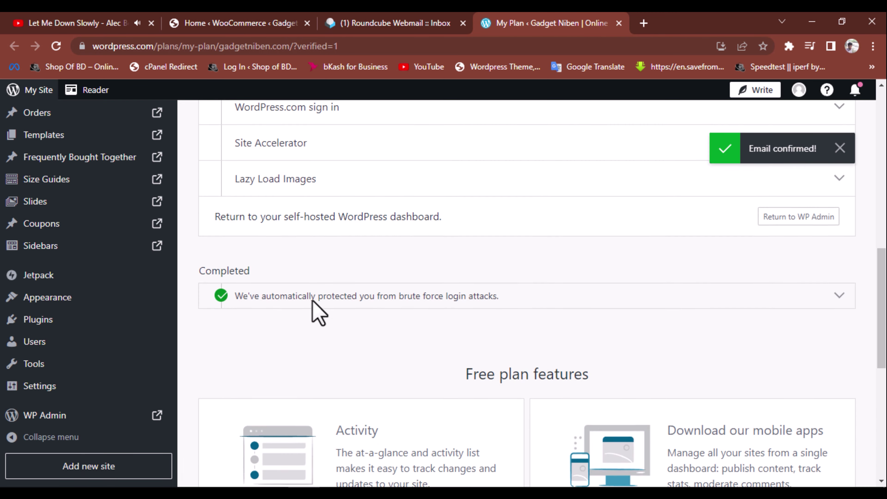
{"action": "scroll", "coordinate": [346, 277], "scroll_direction": "up", "scroll_amount": 10}
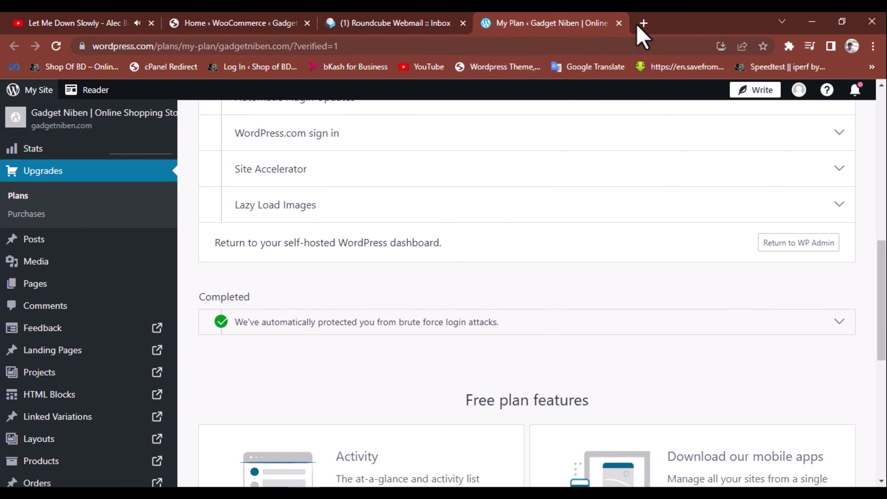
{"action": "left_click", "coordinate": [618, 23]}
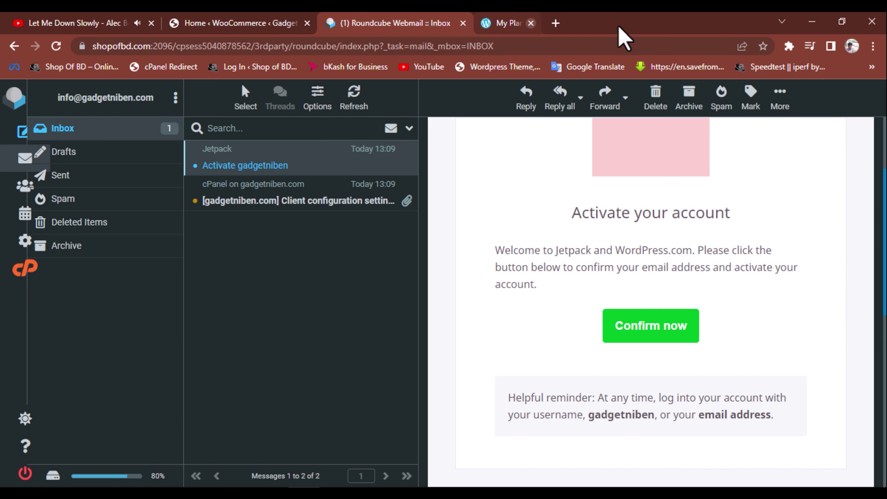
Close the Roundcube tab and review WooCommerce Home, showing the store checklist at 2 of 6
{"action": "left_click", "coordinate": [463, 23]}
{"action": "scroll", "coordinate": [352, 238], "scroll_direction": "down", "scroll_amount": 7}
{"action": "scroll", "coordinate": [352, 245], "scroll_direction": "up", "scroll_amount": 7}
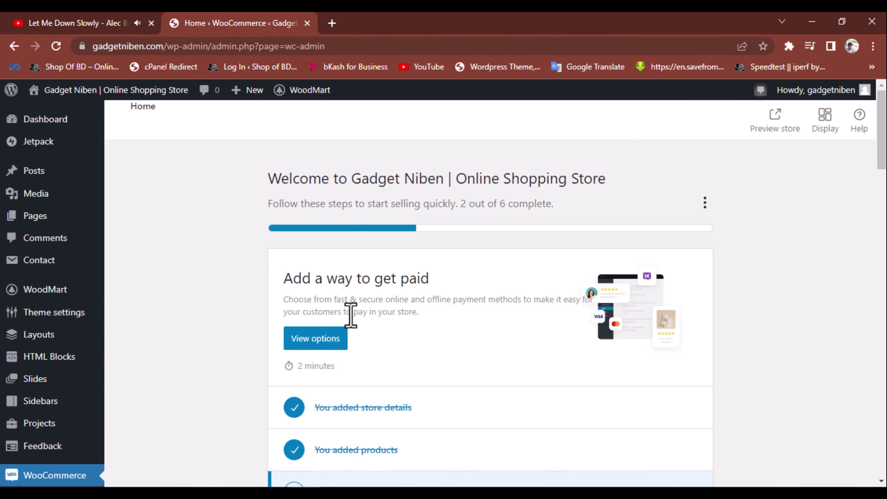
{"action": "scroll", "coordinate": [352, 324], "scroll_direction": "down", "scroll_amount": 20}
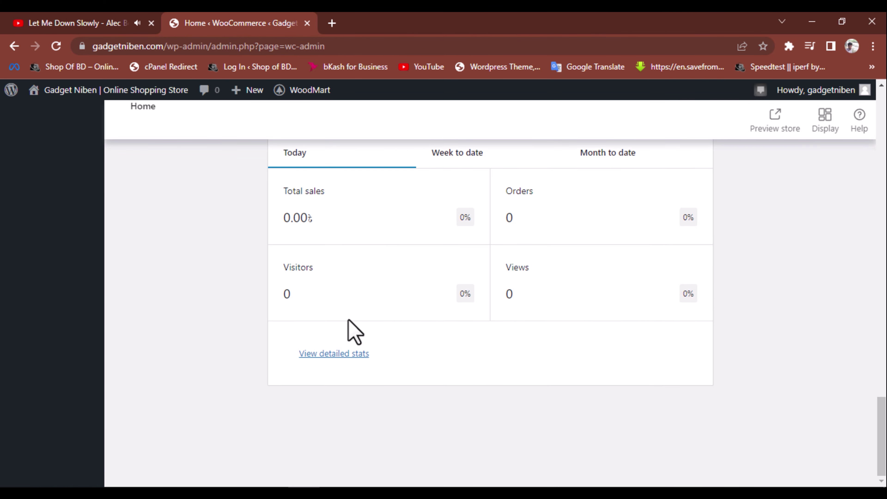
{"action": "scroll", "coordinate": [180, 248], "scroll_direction": "up", "scroll_amount": 20}
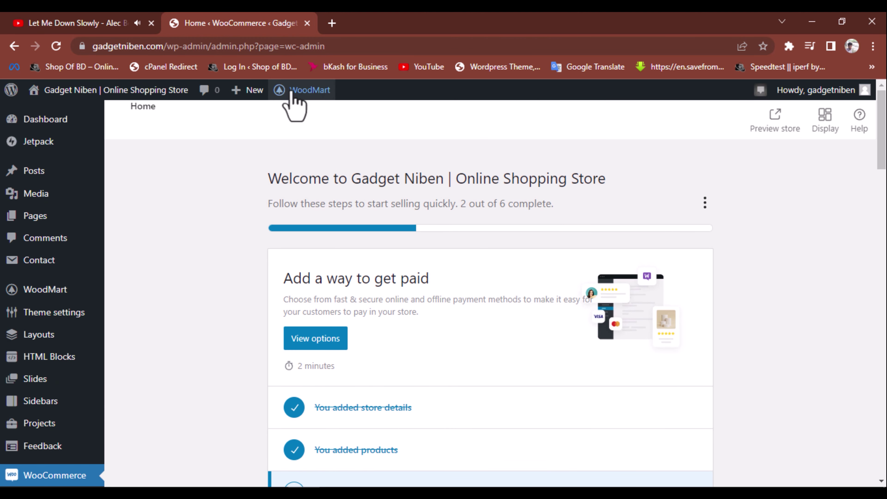
Visit the live Gadget Niben storefront and scroll through its Black Friday homepage products
{"action": "left_click", "coordinate": [64, 114]}
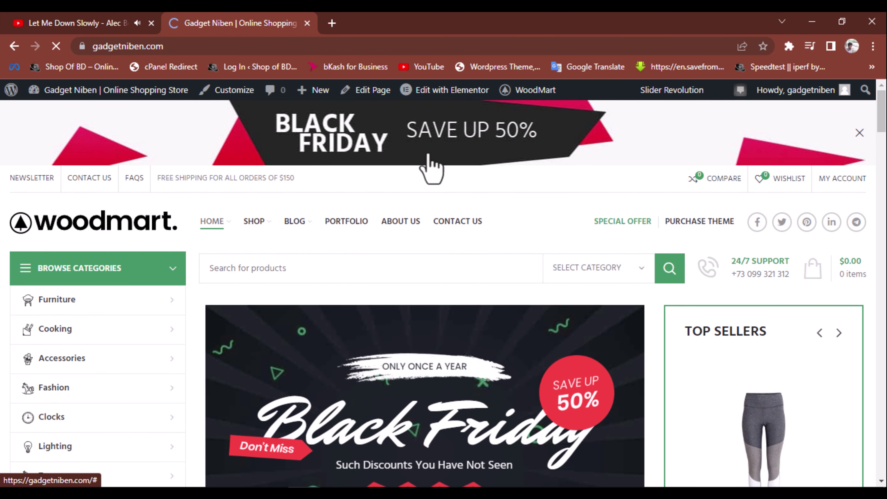
{"action": "scroll", "coordinate": [436, 327], "scroll_direction": "down", "scroll_amount": 7}
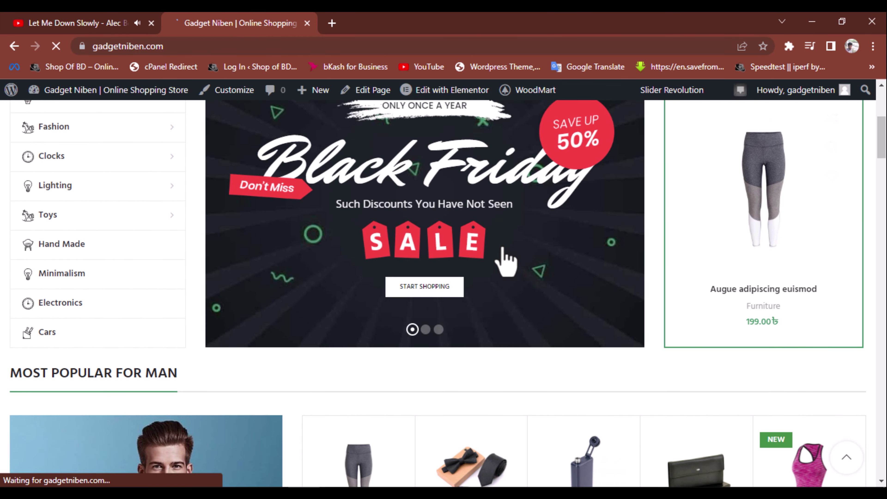
{"action": "scroll", "coordinate": [505, 258], "scroll_direction": "down", "scroll_amount": 4}
{"action": "scroll", "coordinate": [293, 349], "scroll_direction": "down", "scroll_amount": 8}
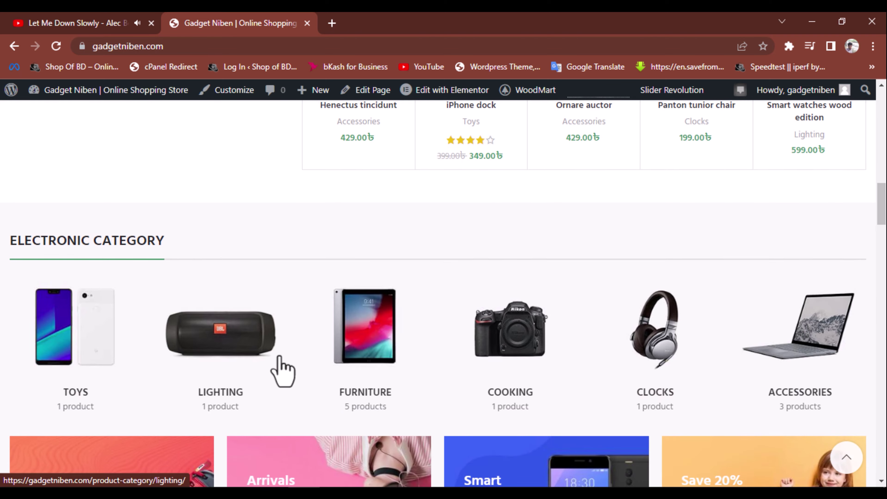
{"action": "scroll", "coordinate": [538, 332], "scroll_direction": "up", "scroll_amount": 15}
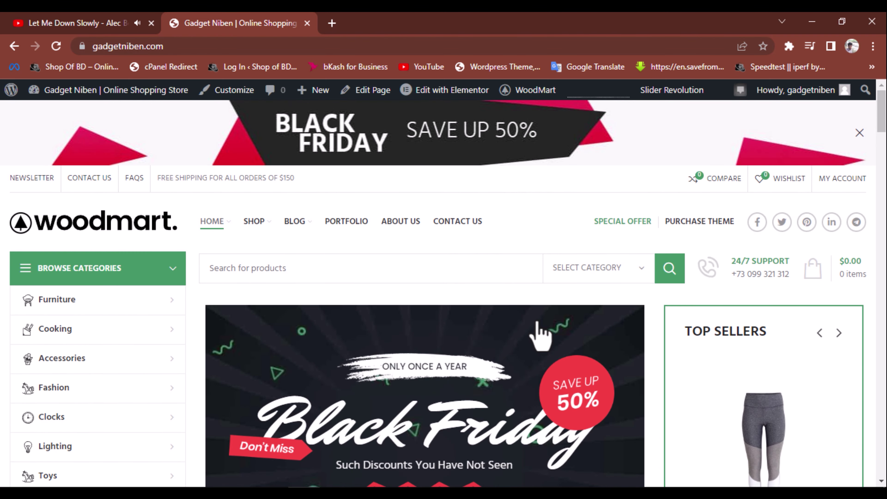